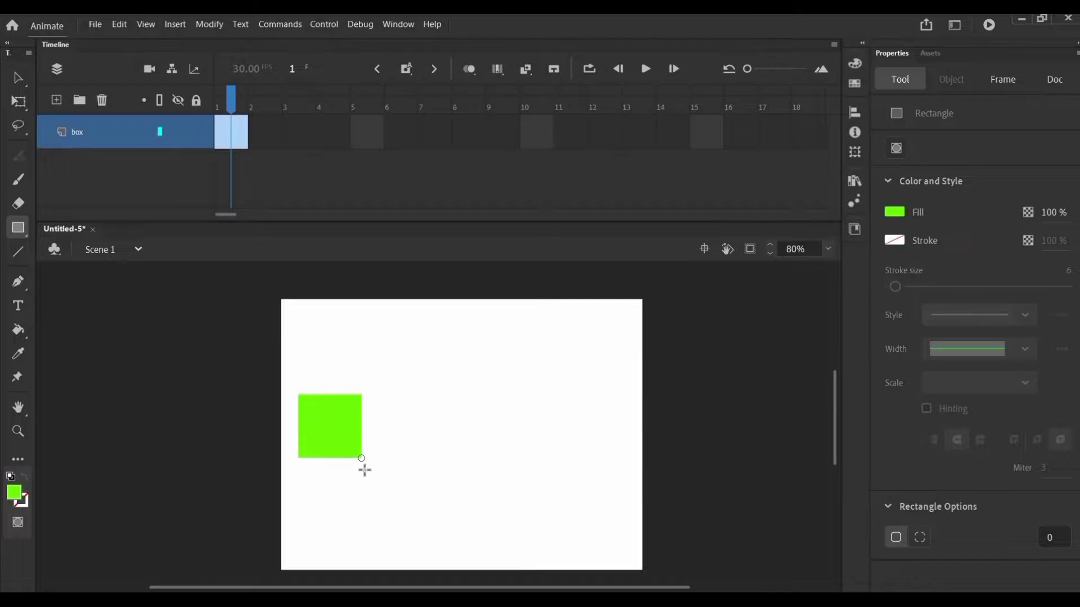
# Select the green square and convert frame 15 of the box layer to a keyframe
pyautogui.click(18, 78)
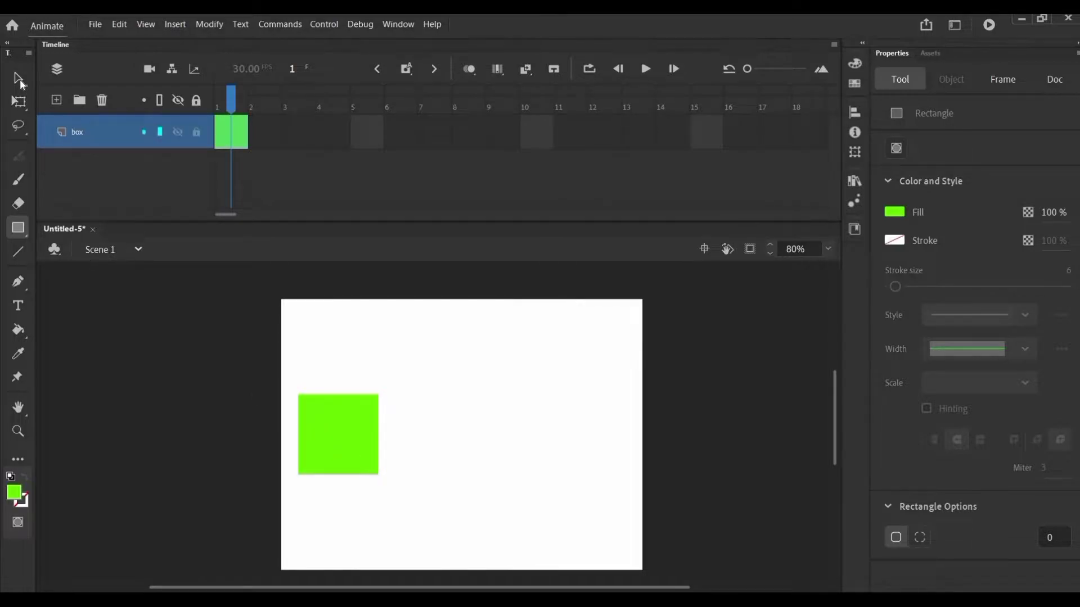
pyautogui.click(319, 432)
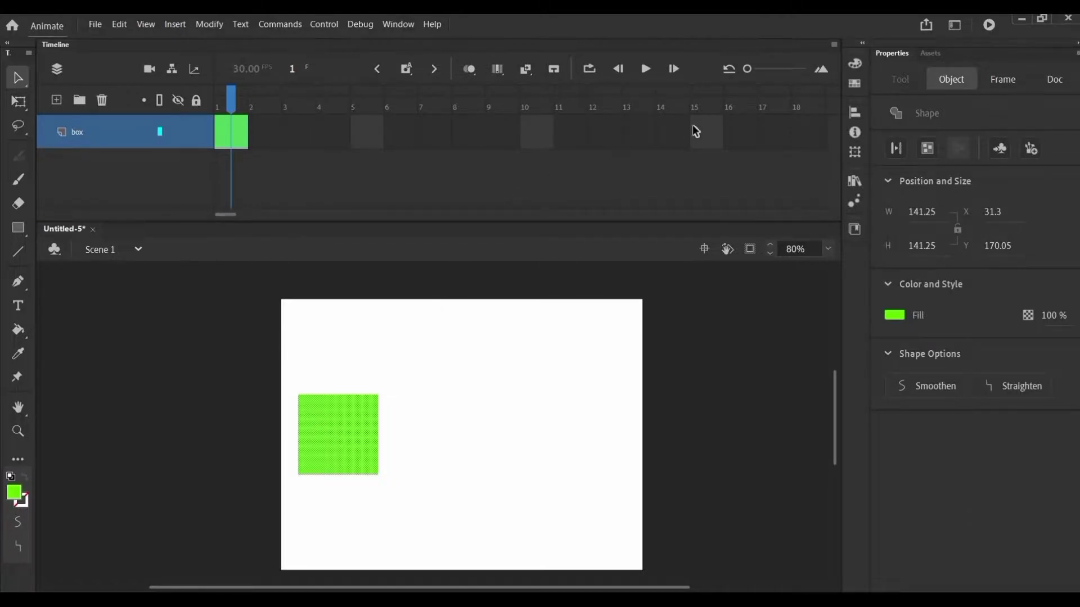
pyautogui.click(717, 136)
pyautogui.rightClick(706, 133)
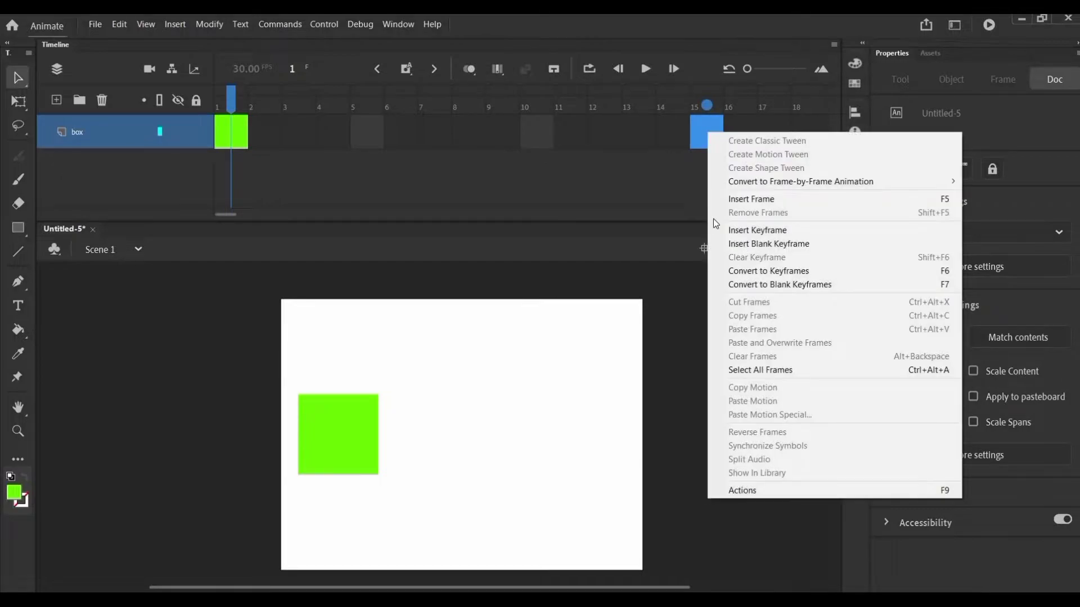
pyautogui.click(740, 272)
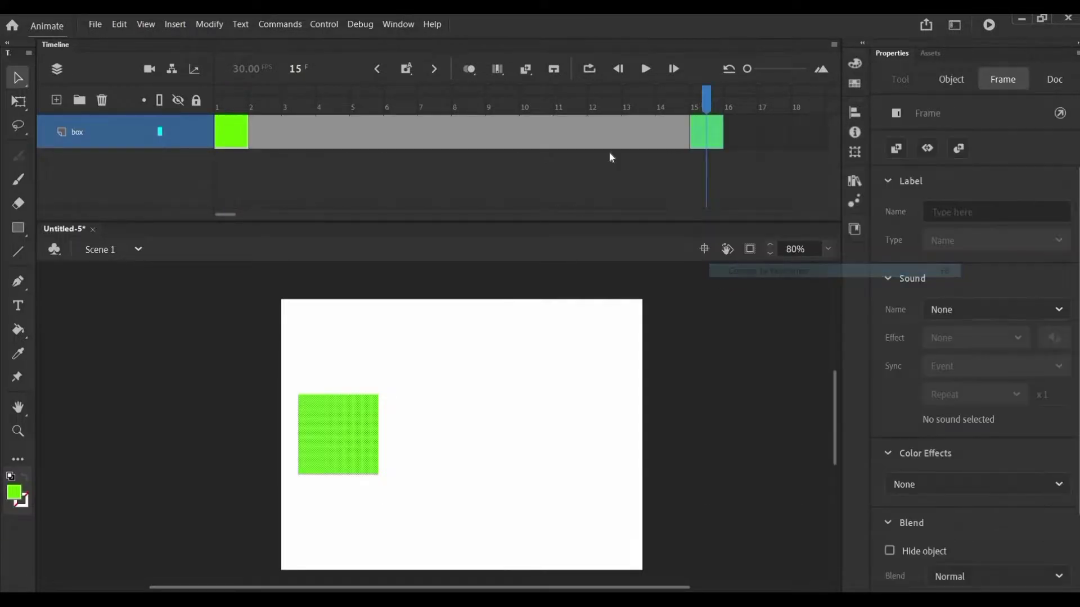
# Move the green square horizontally to the right side of the stage on frame 15
pyautogui.moveTo(354, 432); pyautogui.dragTo(578, 449)
pyautogui.click(619, 289)
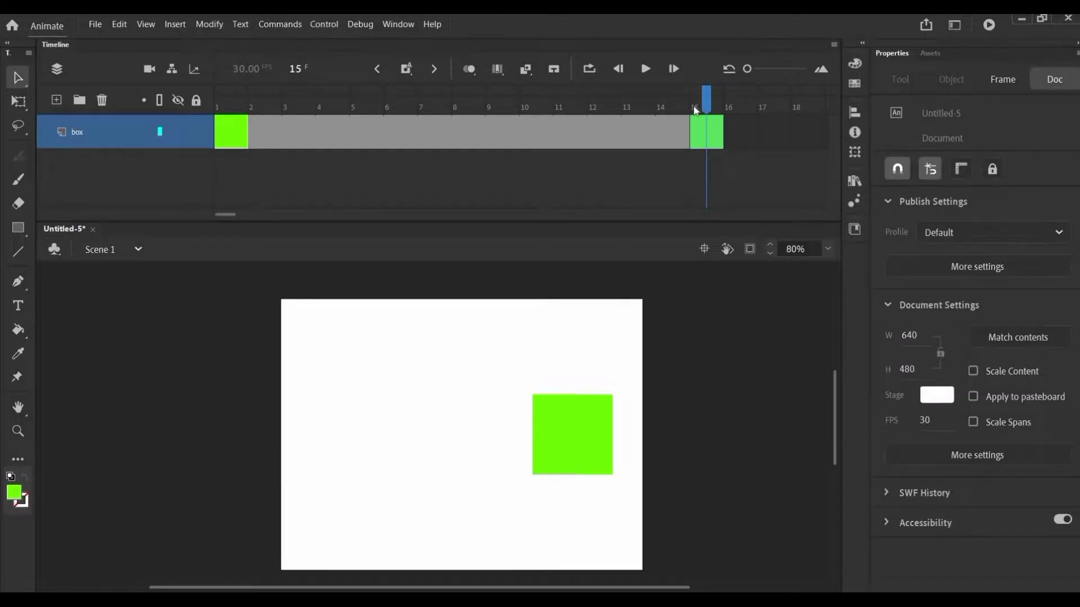
pyautogui.moveTo(706, 105)
pyautogui.mouseDown()
pyautogui.moveTo(671, 106)
pyautogui.moveTo(703, 107)
pyautogui.mouseUp()
pyautogui.click(619, 191)
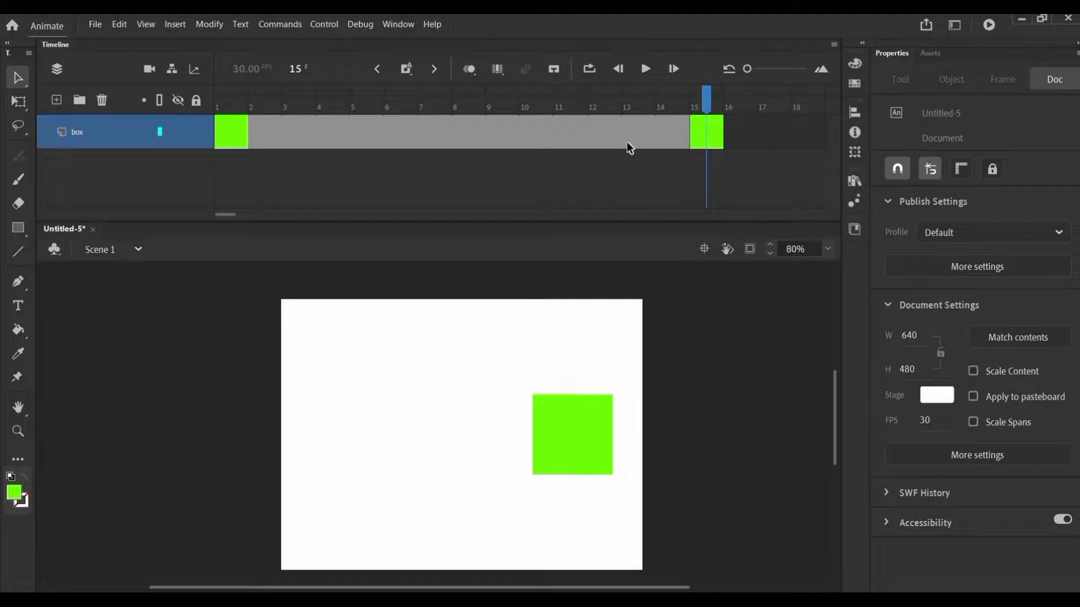
# Create a shape tween between the keyframes at frames 1 and 15 and play it from the start
pyautogui.moveTo(628, 140); pyautogui.dragTo(598, 136)
pyautogui.rightClick(599, 138)
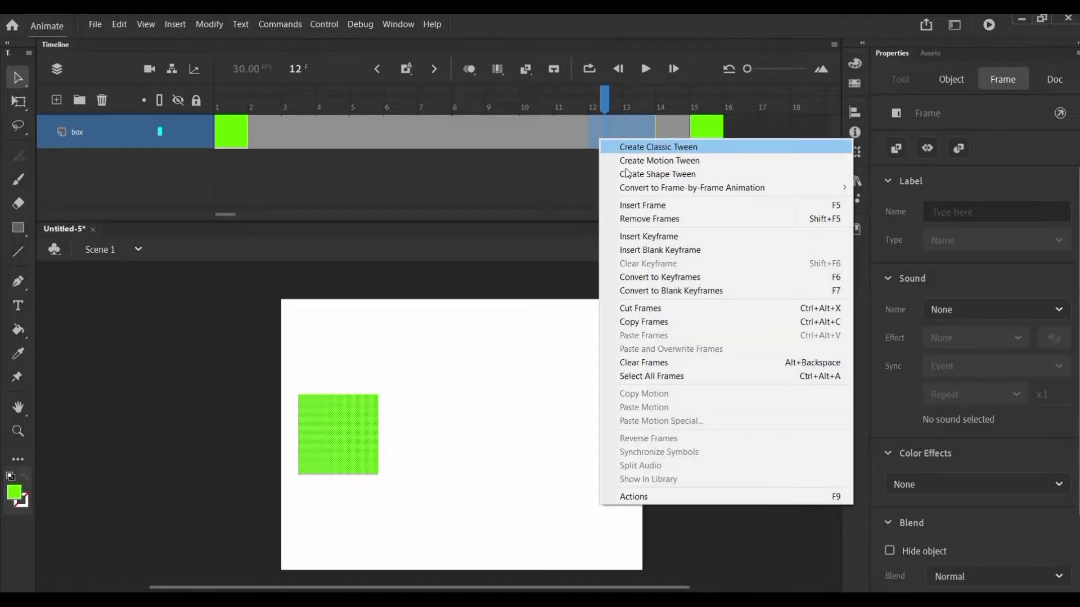
pyautogui.click(629, 175)
pyautogui.moveTo(602, 108); pyautogui.dragTo(201, 113)
pyautogui.click(282, 236)
pyautogui.press('Return')
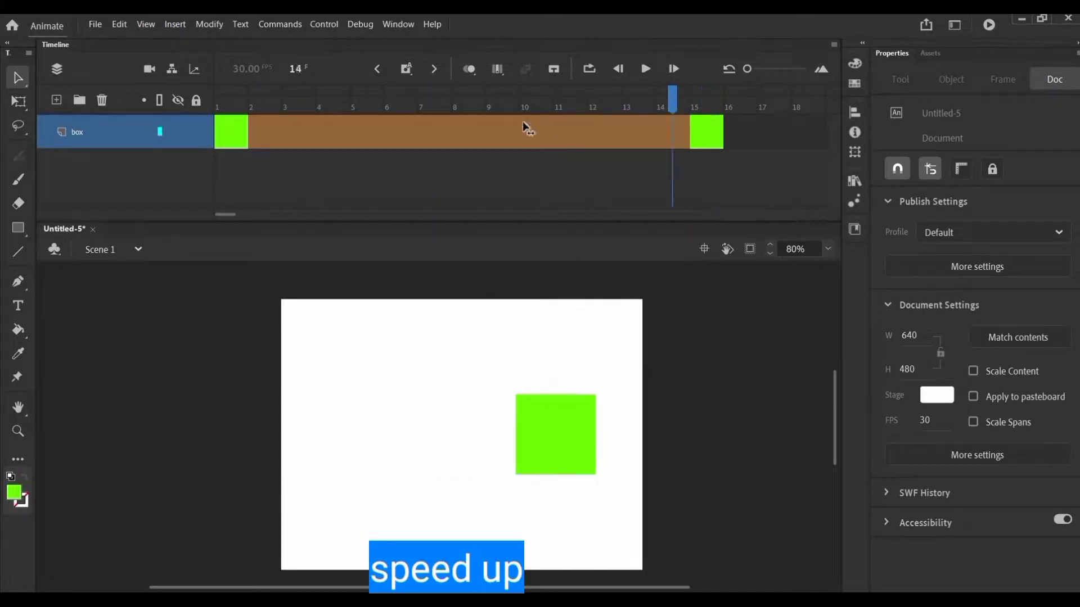
# Slow the shape tween by inserting frames over the selected frames 2 to 10, and scrub through the motion
pyautogui.click(247, 136)
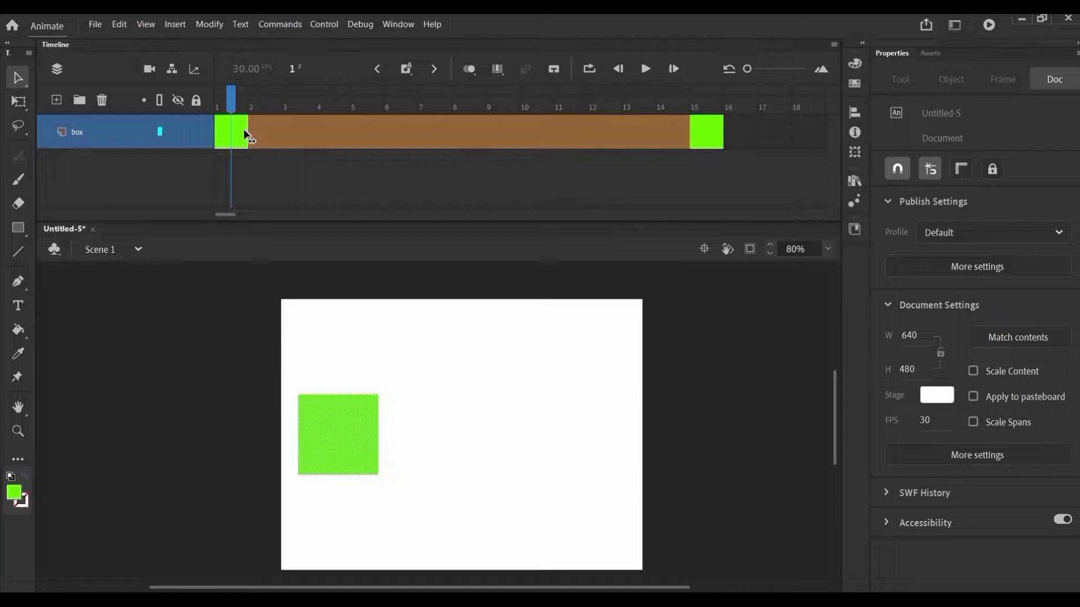
pyautogui.click(678, 141)
pyautogui.moveTo(272, 139); pyautogui.dragTo(534, 147)
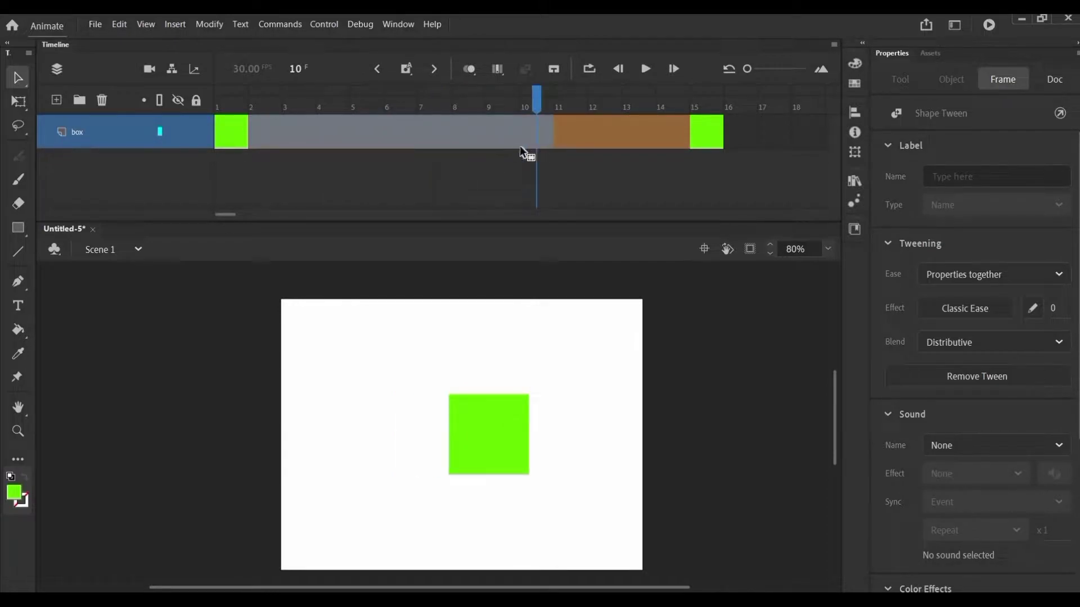
pyautogui.rightClick(497, 134)
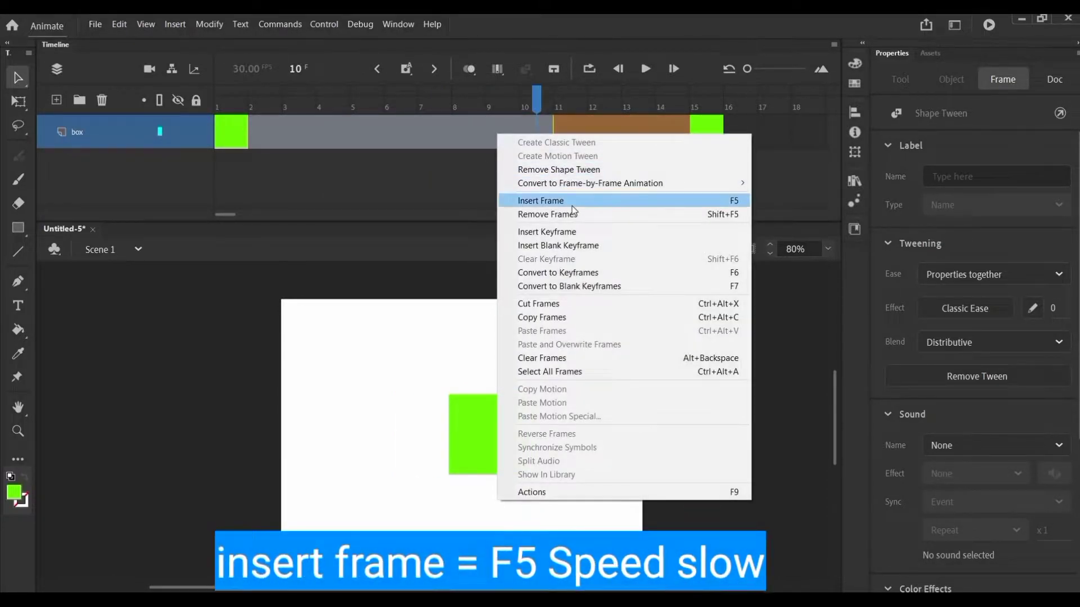
pyautogui.click(701, 200)
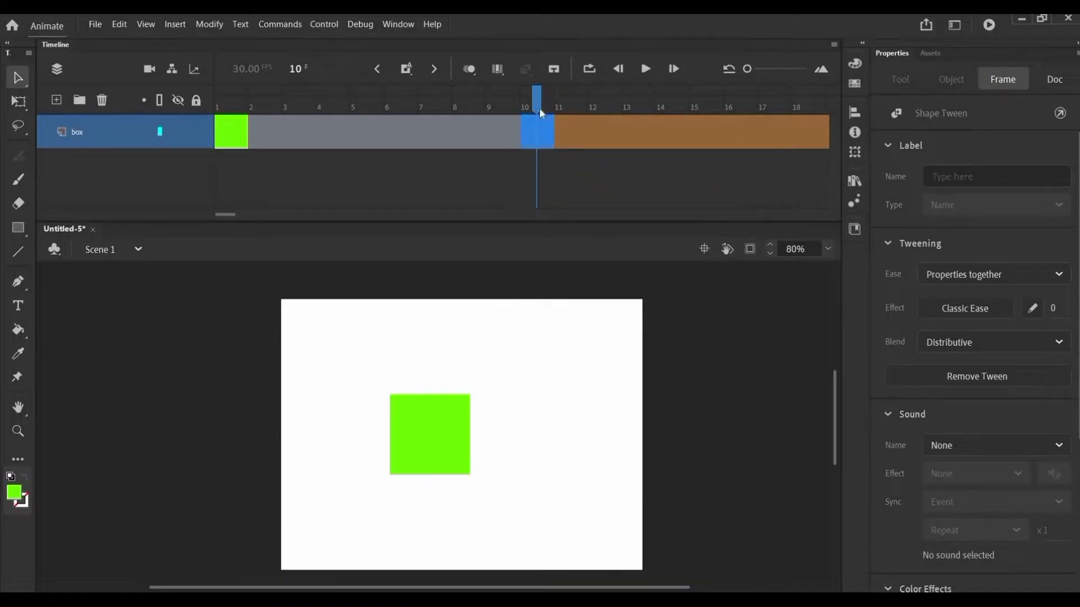
pyautogui.click(569, 106)
pyautogui.moveTo(617, 101); pyautogui.dragTo(596, 155)
# Lengthen the shape tween further by inserting frames over frames 2 to 15, and play the animation
pyautogui.moveTo(254, 139); pyautogui.dragTo(695, 153)
pyautogui.rightClick(632, 140)
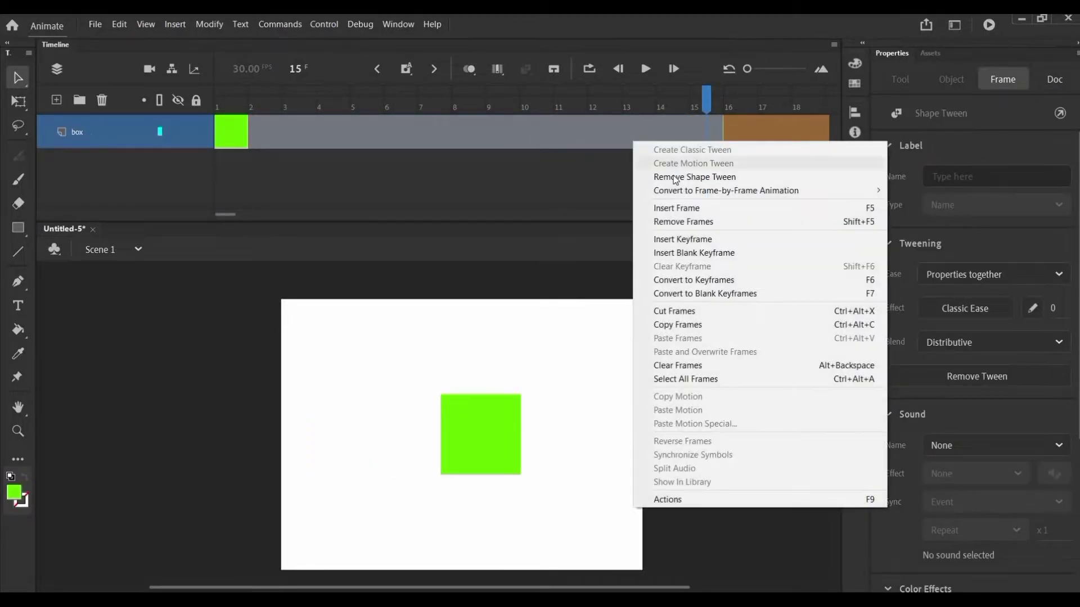
pyautogui.click(677, 208)
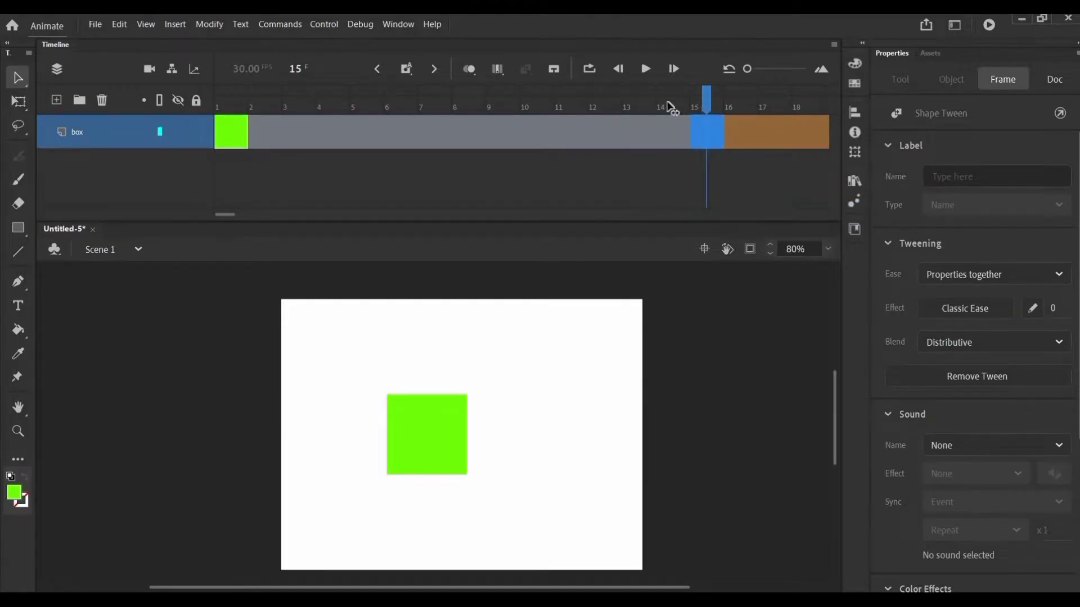
pyautogui.press('Return')
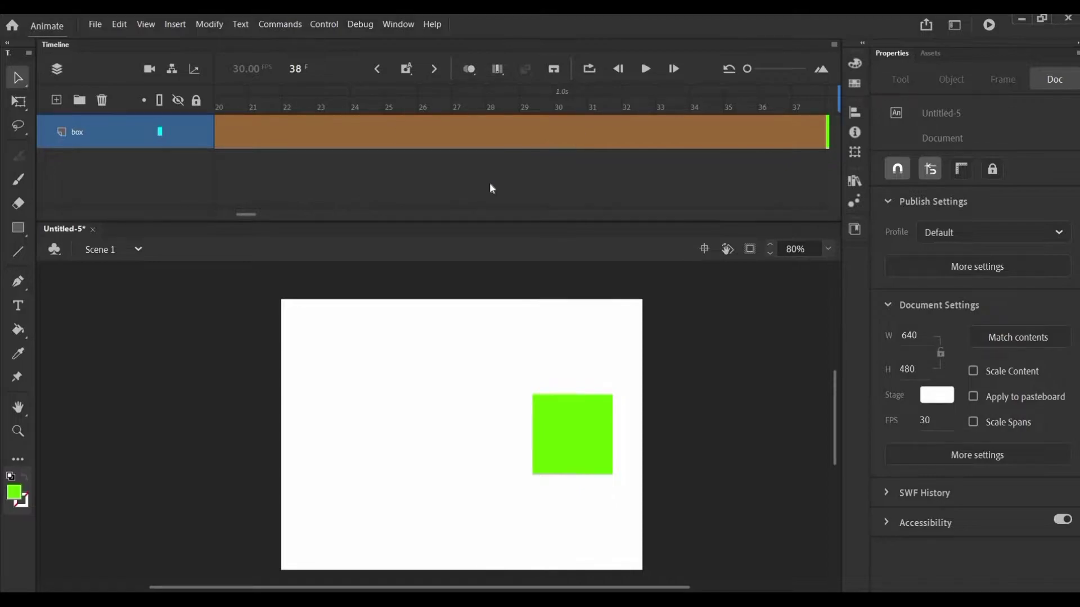
# Clear the green square from the tween's end keyframe at frame 38 with Clear Frames
pyautogui.moveTo(245, 215)
pyautogui.mouseDown()
pyautogui.moveTo(172, 213)
pyautogui.moveTo(269, 217)
pyautogui.moveTo(259, 223)
pyautogui.mouseUp()
pyautogui.click(224, 138)
pyautogui.click(387, 141)
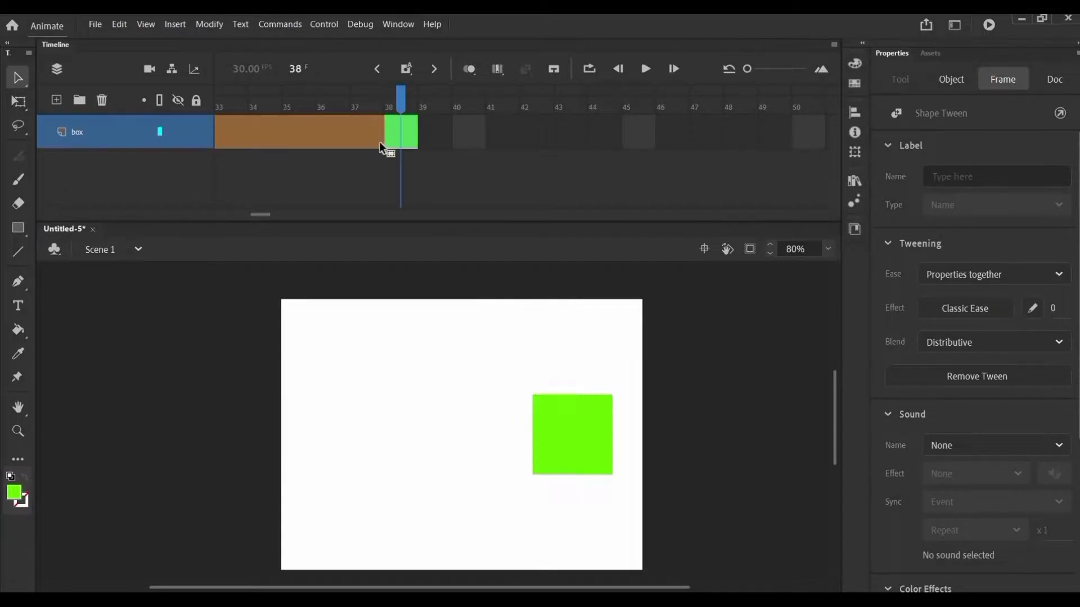
pyautogui.rightClick(396, 144)
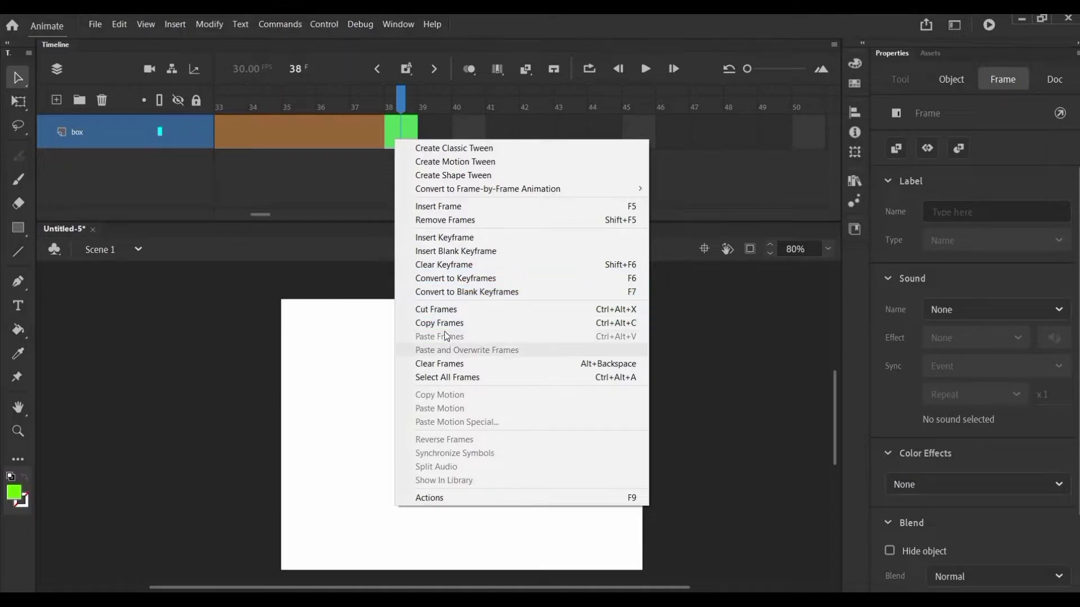
pyautogui.click(450, 365)
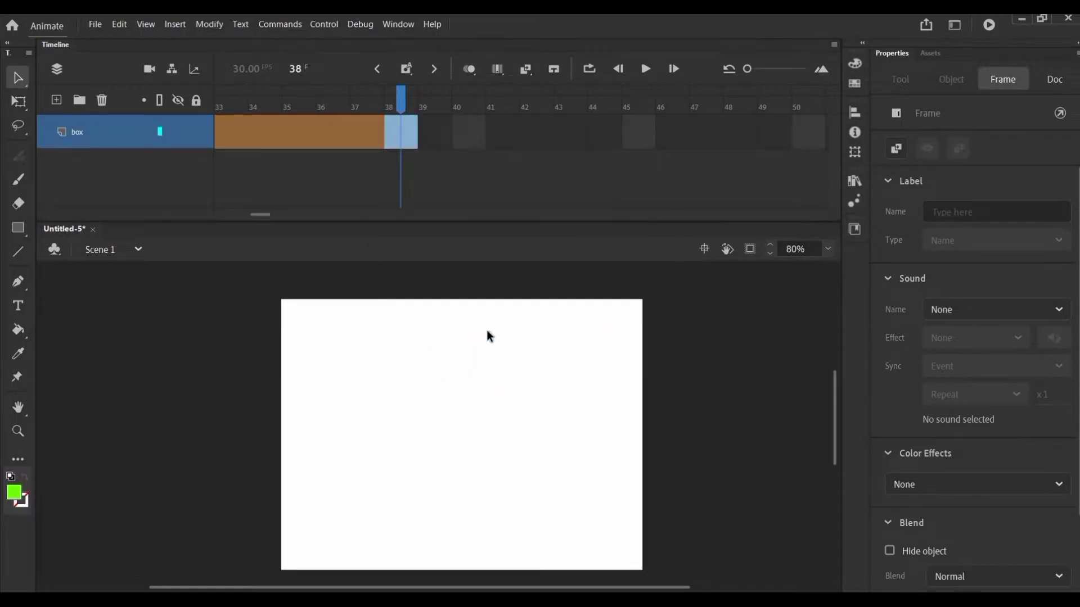
# Draw a yellow circle with the Oval tool on the right side of the stage in frame 38
pyautogui.moveTo(16, 235); pyautogui.dragTo(82, 272)
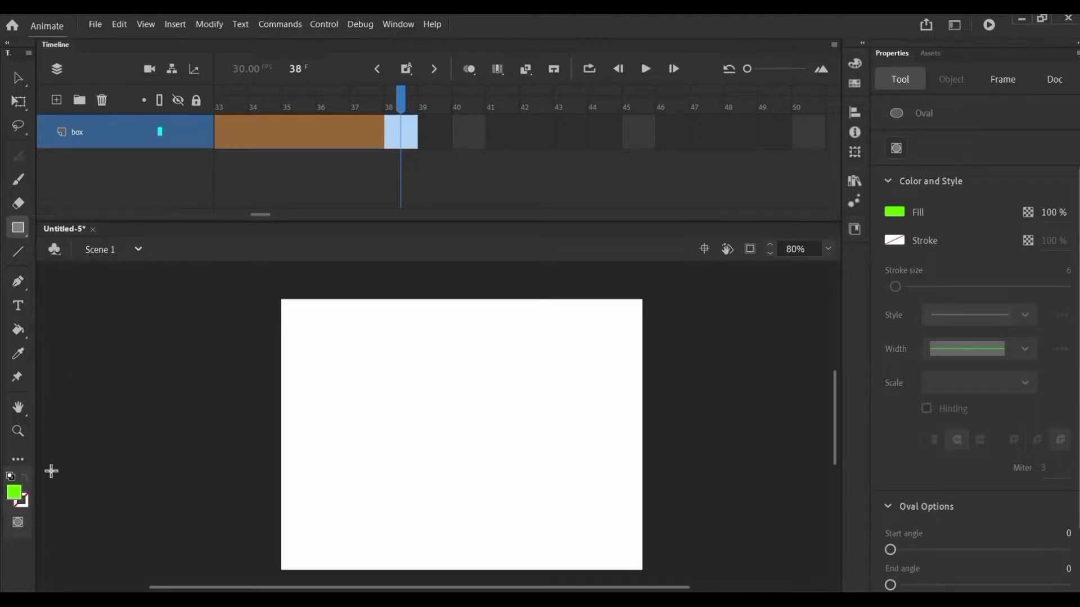
pyautogui.click(13, 486)
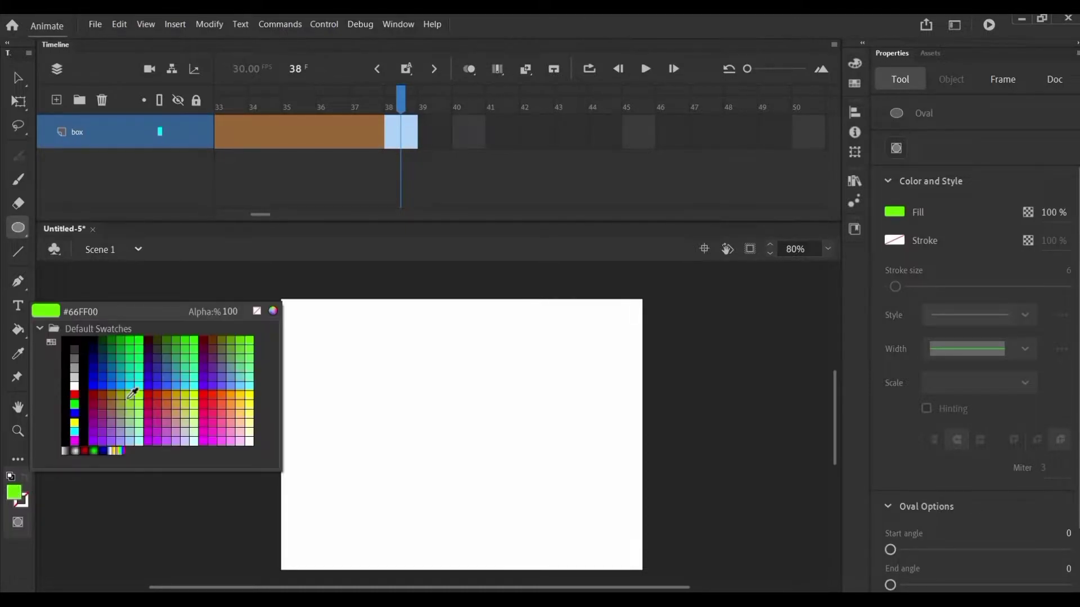
pyautogui.click(248, 396)
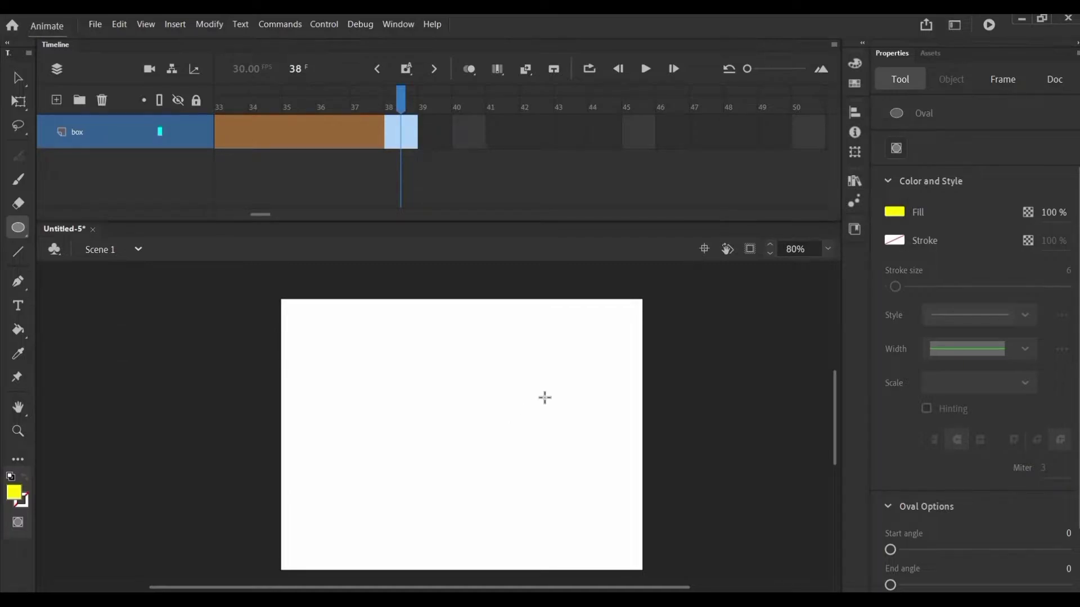
pyautogui.moveTo(546, 393); pyautogui.dragTo(599, 470)
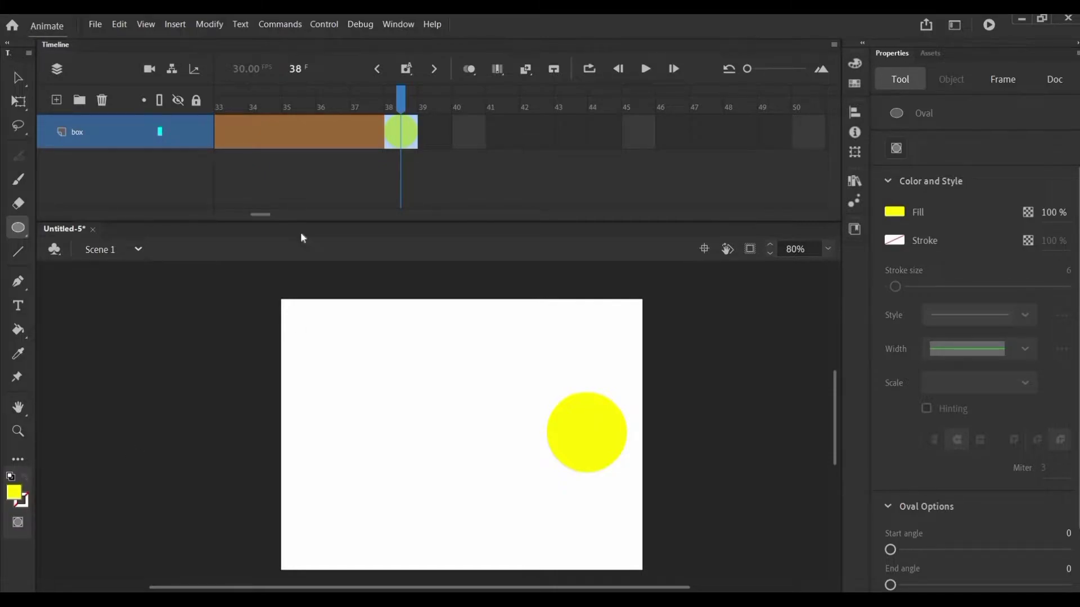
# Play the square-to-circle shape tween from frame 1
pyautogui.hscroll(-5, 248, 169)
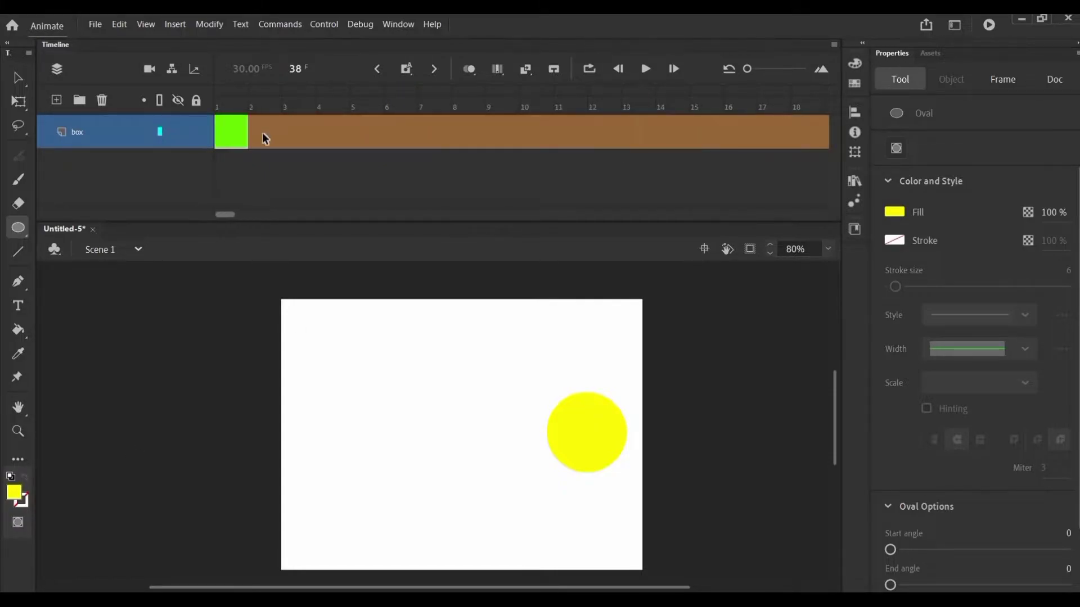
pyautogui.click(241, 125)
pyautogui.press('Return')
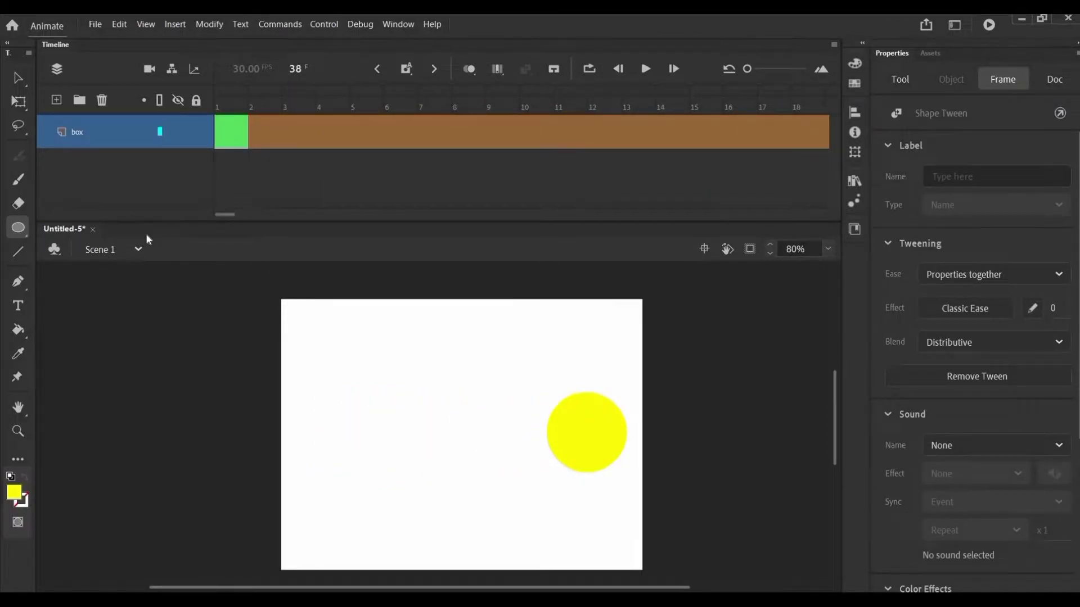
pyautogui.press('Return')
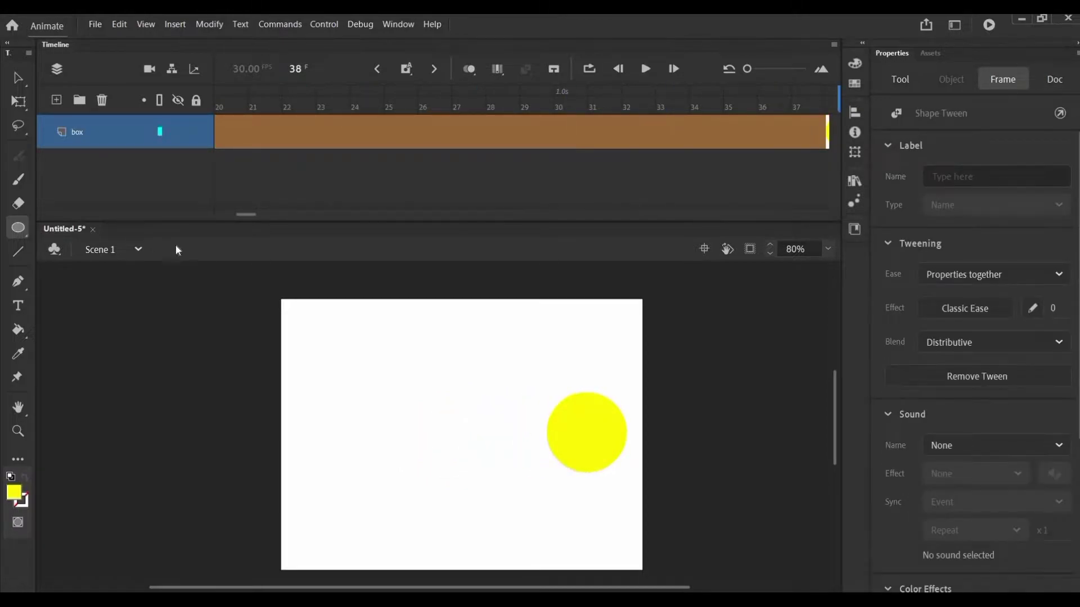
# Convert frame 65 of the box layer to a keyframe
pyautogui.moveTo(243, 212); pyautogui.dragTo(298, 218)
pyautogui.click(406, 141)
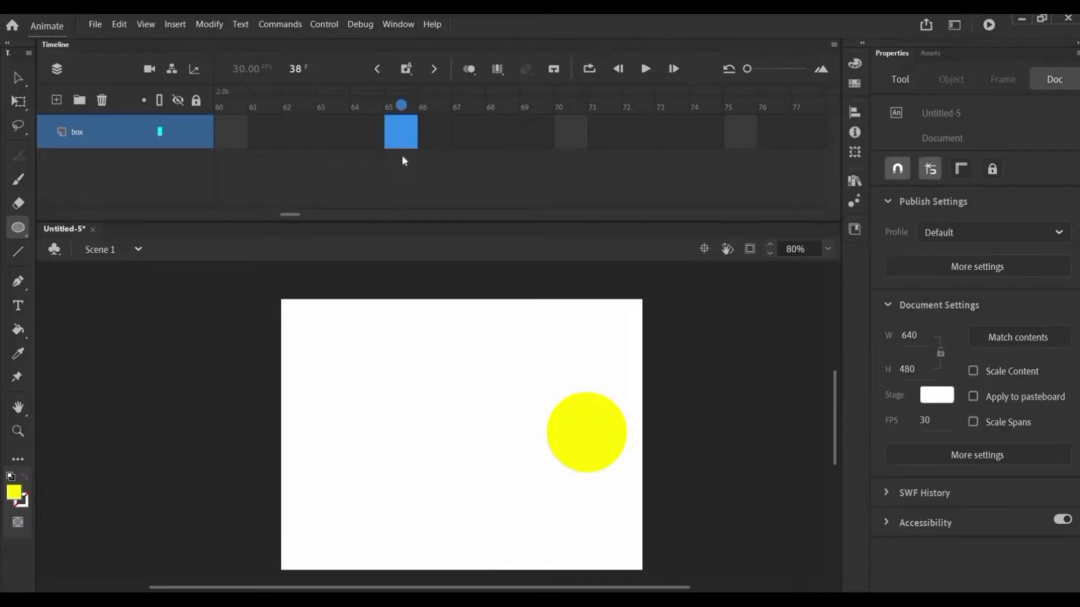
pyautogui.rightClick(400, 145)
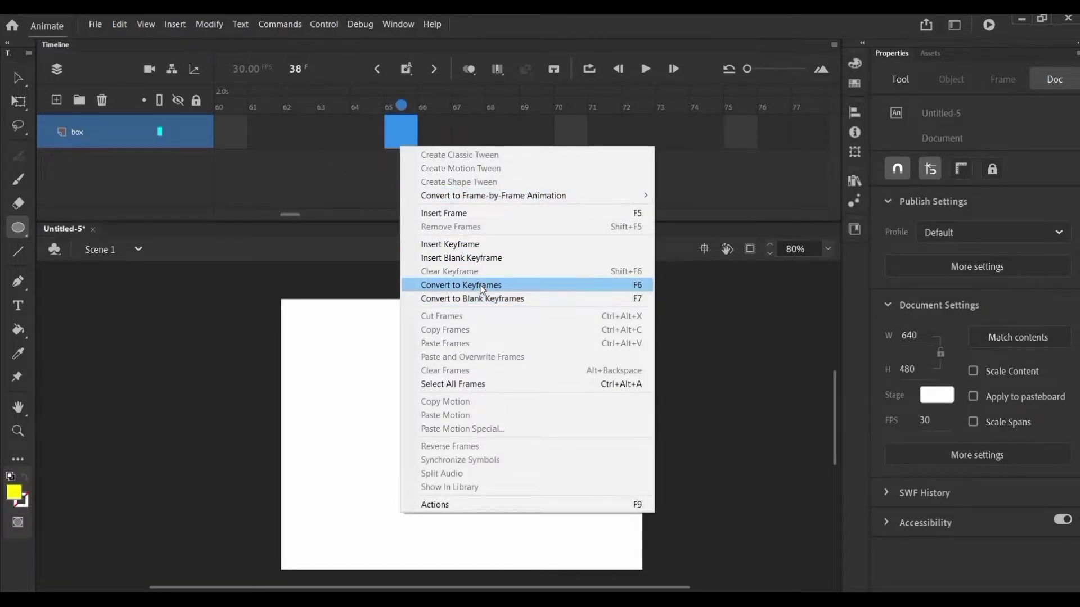
pyautogui.click(475, 285)
# Play the whole animation from frame 1 through the keyframe at frame 65
pyautogui.moveTo(286, 215); pyautogui.dragTo(215, 215)
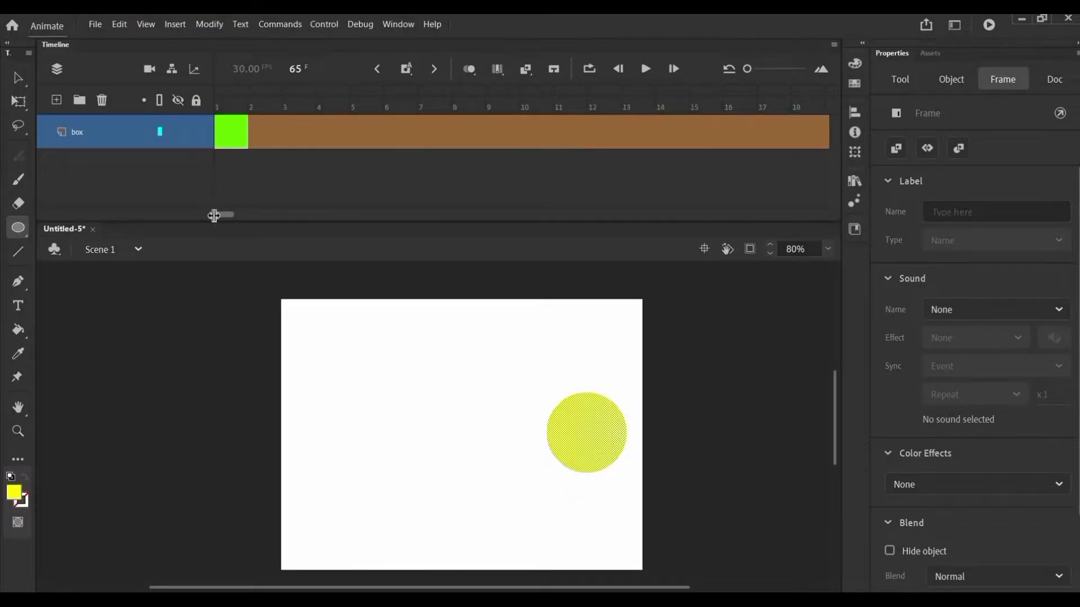
pyautogui.click(222, 135)
pyautogui.press('Return')
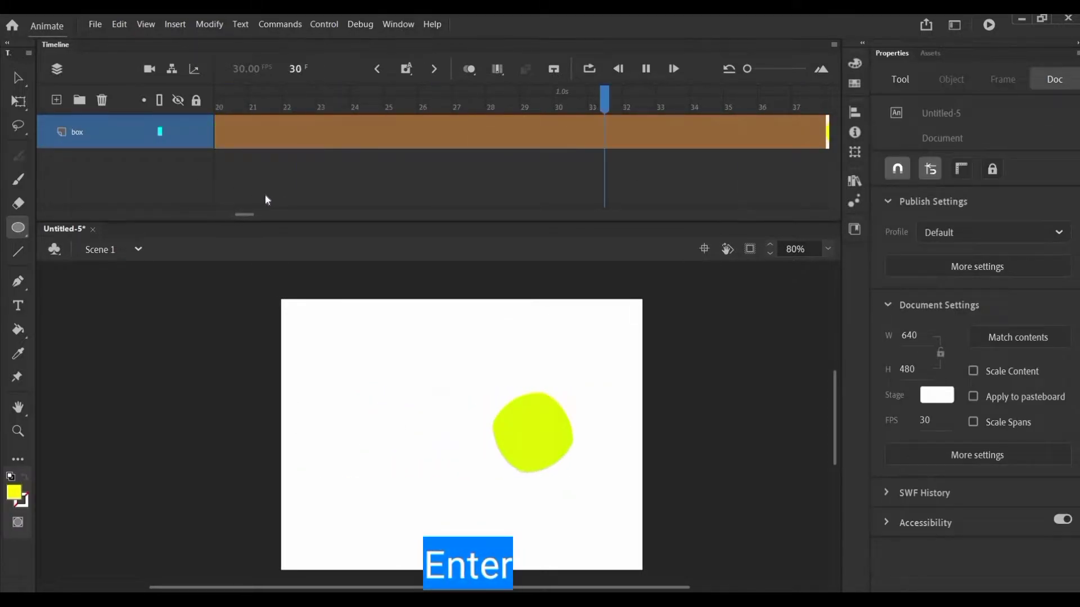
# Clear the yellow circle from the keyframe at frame 65 with Clear Frames
pyautogui.click(477, 136)
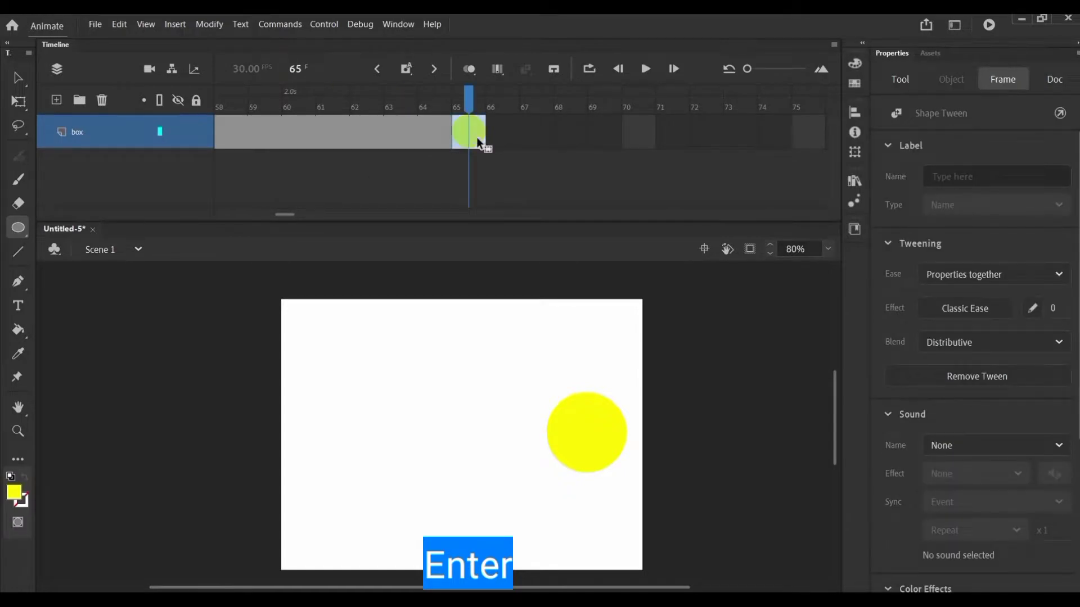
pyautogui.rightClick(471, 133)
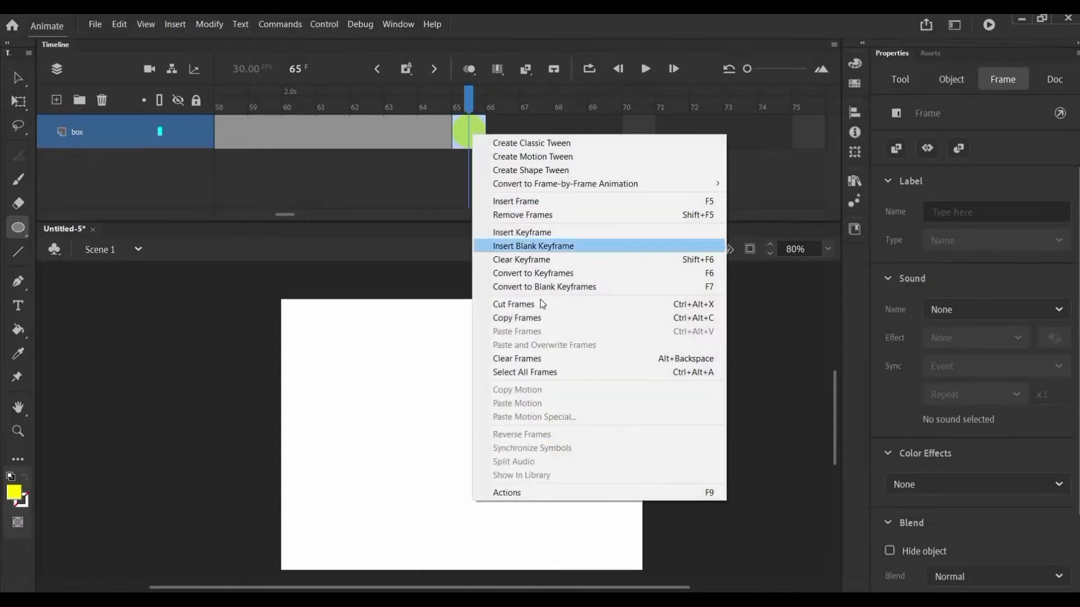
pyautogui.click(562, 359)
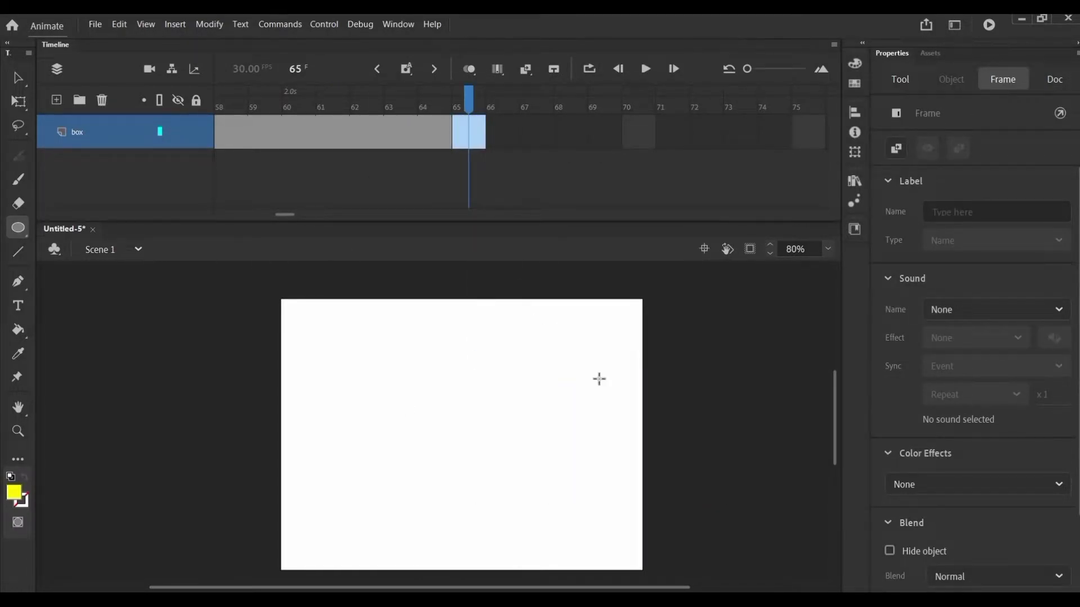
# Draw a #33FFFF cyan six-pointed star near the top centre of the stage at frame 65 with the PolyStar tool
pyautogui.click(20, 239)
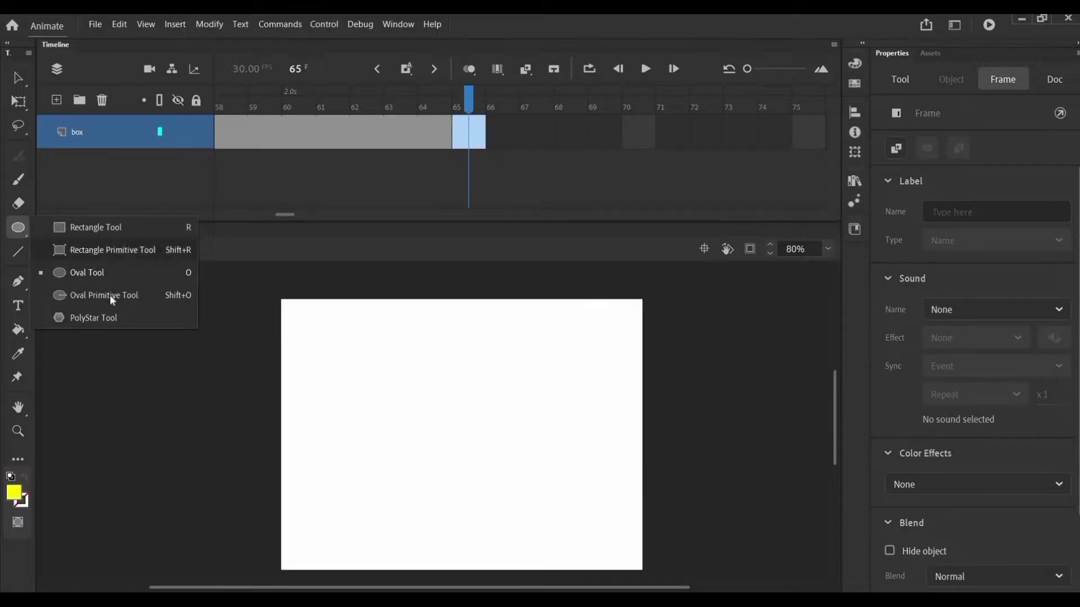
pyautogui.click(110, 311)
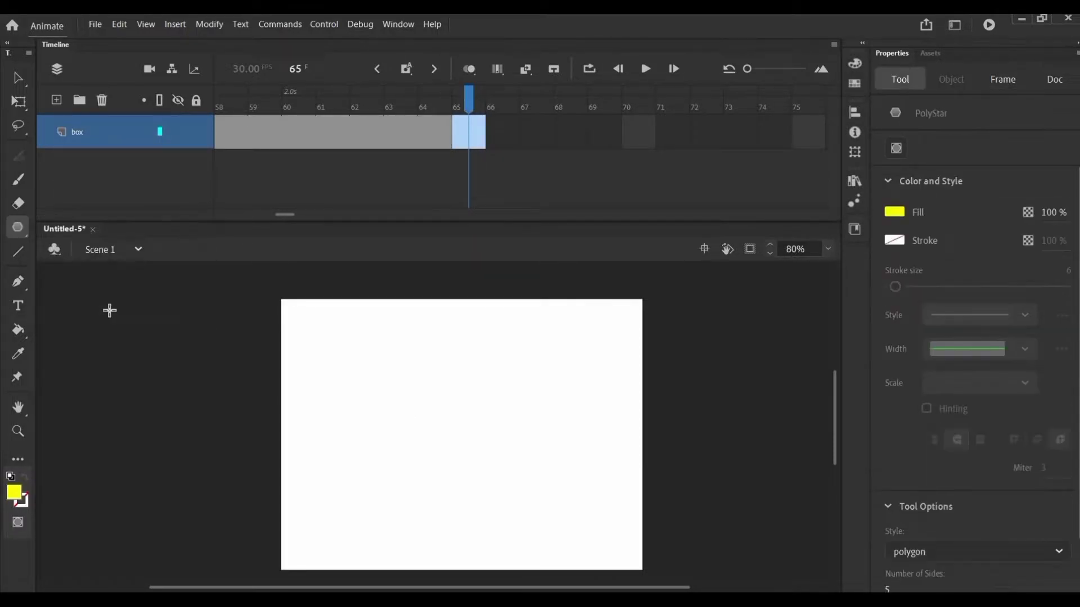
pyautogui.click(20, 497)
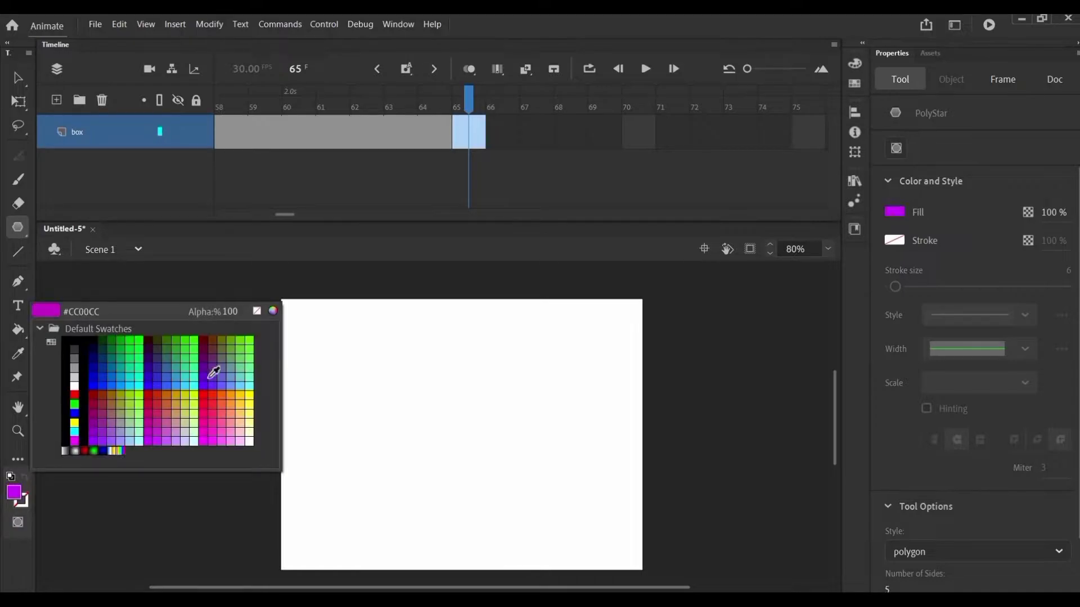
pyautogui.click(191, 379)
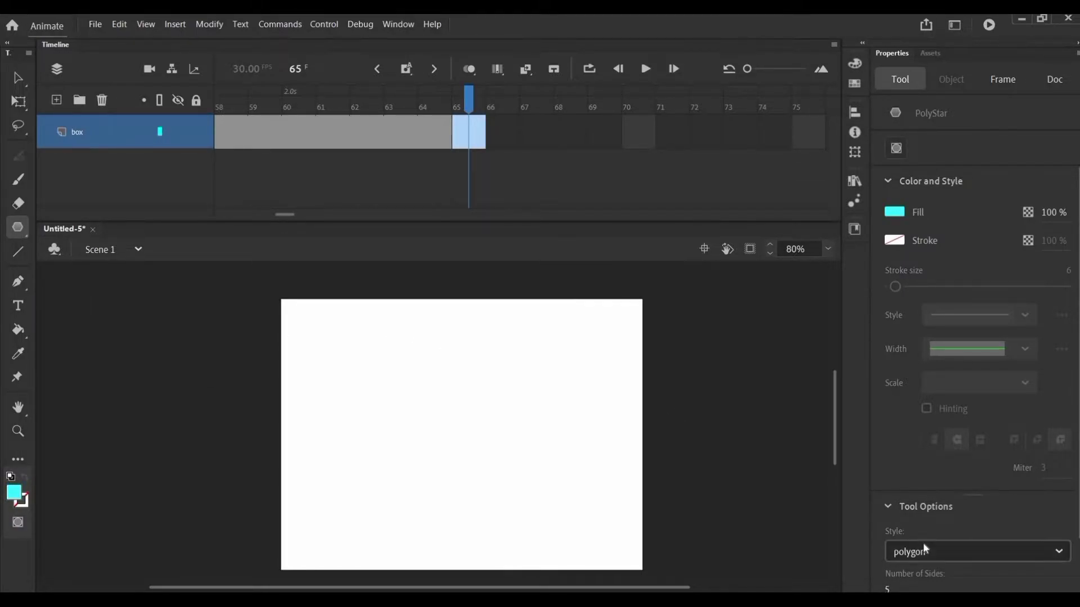
pyautogui.scroll(-2, 895, 553)
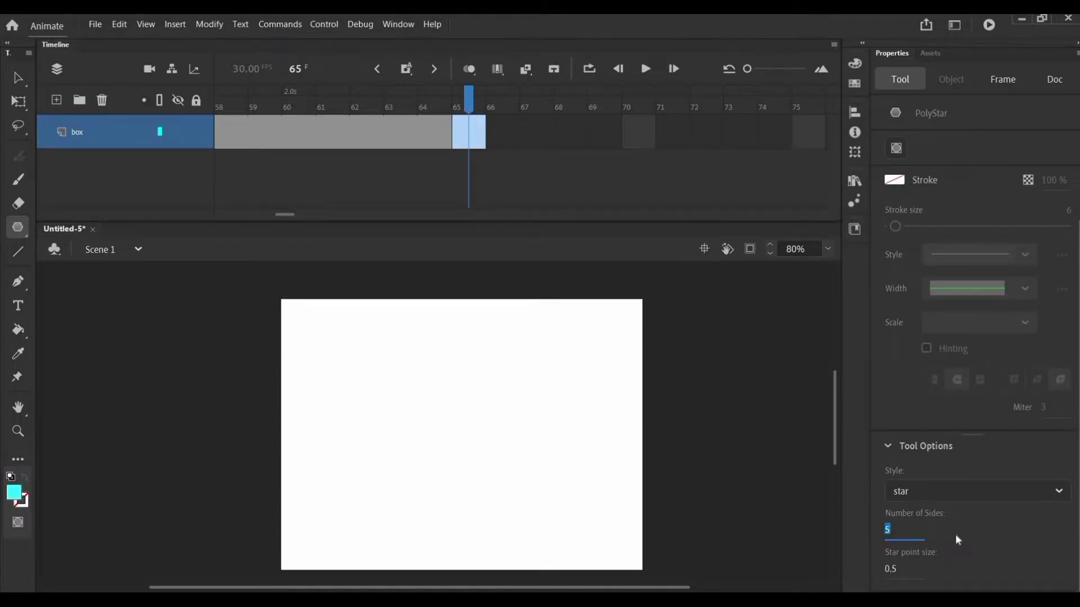
pyautogui.write('6')
pyautogui.moveTo(456, 352); pyautogui.dragTo(479, 376)
# Create a shape tween on the box layer's span between the yellow circle and the star keyframe at frame 65
pyautogui.click(16, 81)
pyautogui.moveTo(469, 106)
pyautogui.mouseDown()
pyautogui.moveTo(436, 107)
pyautogui.moveTo(470, 106)
pyautogui.mouseUp()
pyautogui.click(391, 133)
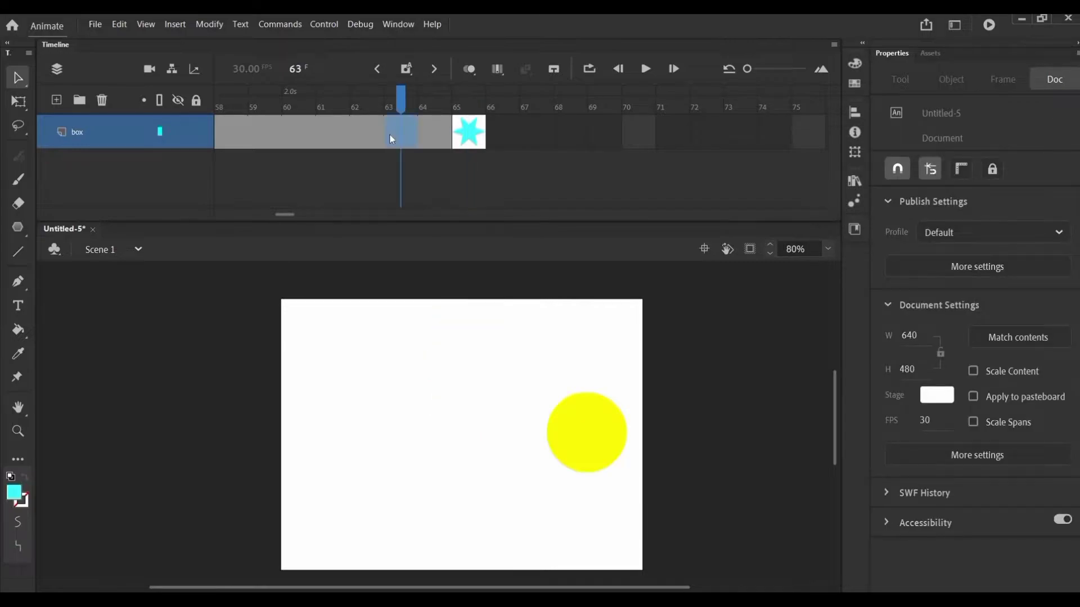
pyautogui.rightClick(397, 133)
pyautogui.click(436, 169)
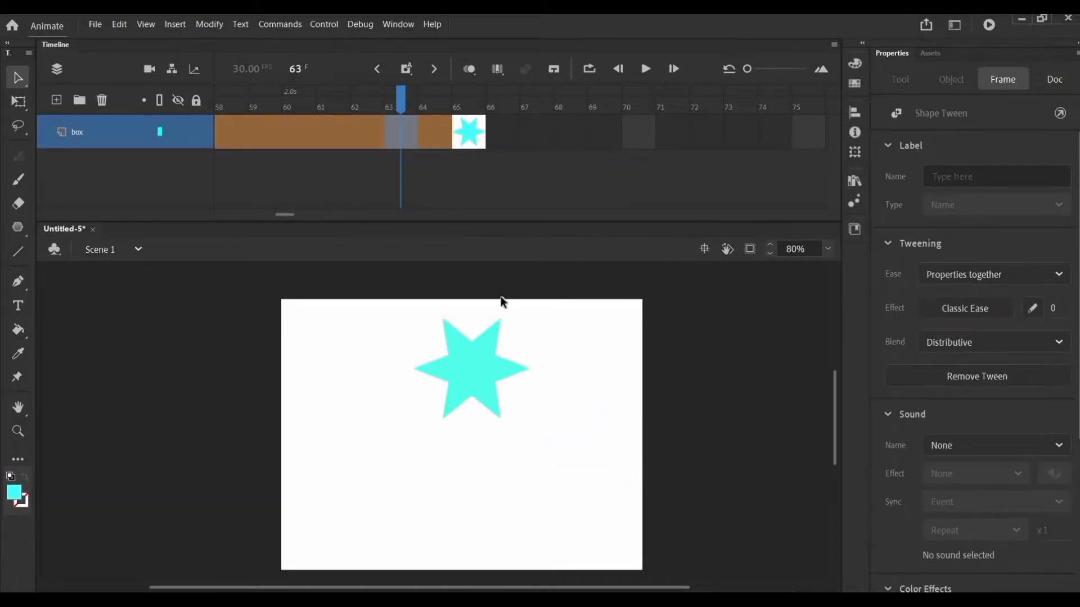
# Play the animation from frame 1 through the star keyframe at frame 65
pyautogui.hscroll(-3, 164, 216)
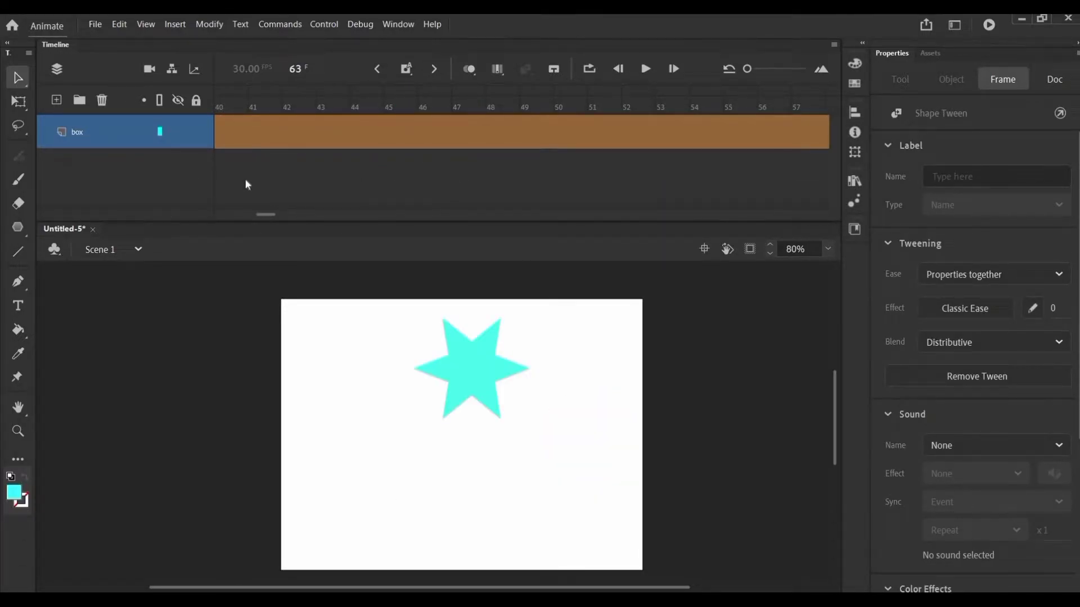
pyautogui.hscroll(-6, 242, 217)
pyautogui.click(235, 143)
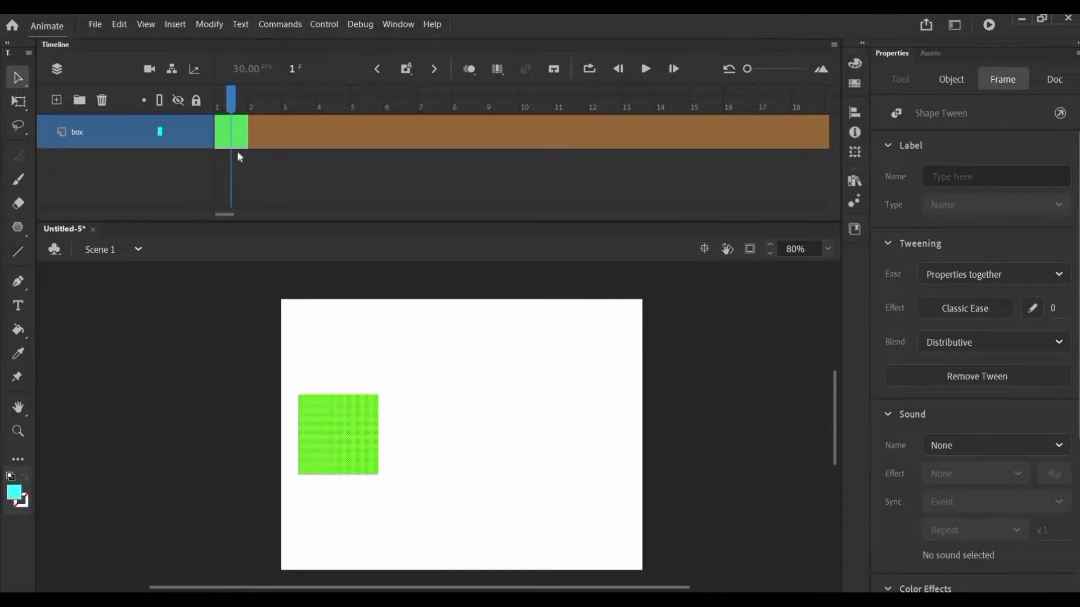
pyautogui.press('Return')
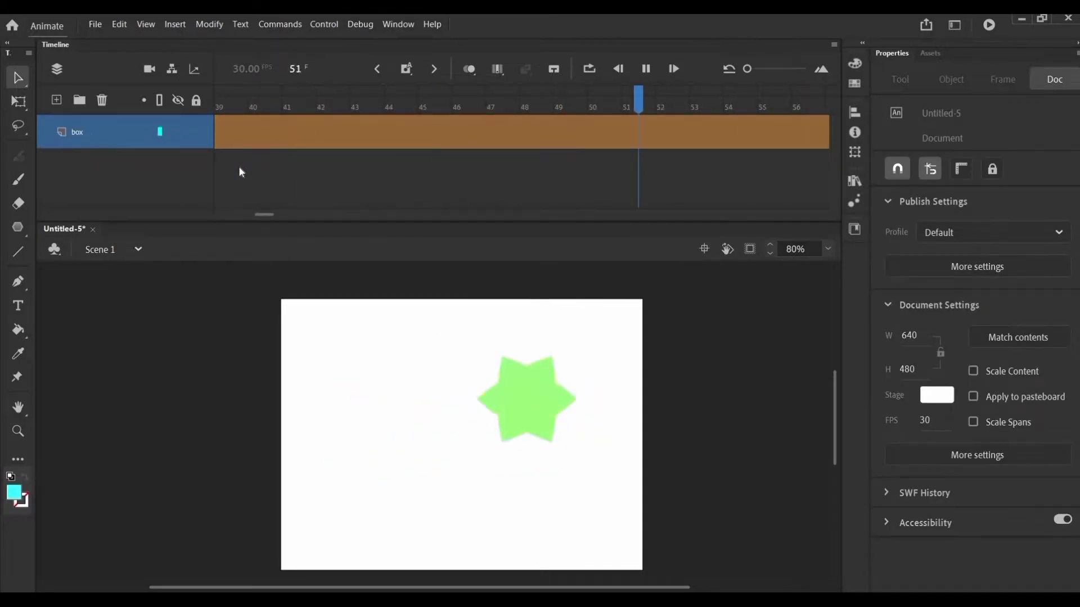
# Convert frame 100 of the box layer to a keyframe and remove its star with Clear Frames
pyautogui.hscroll(2, 292, 214)
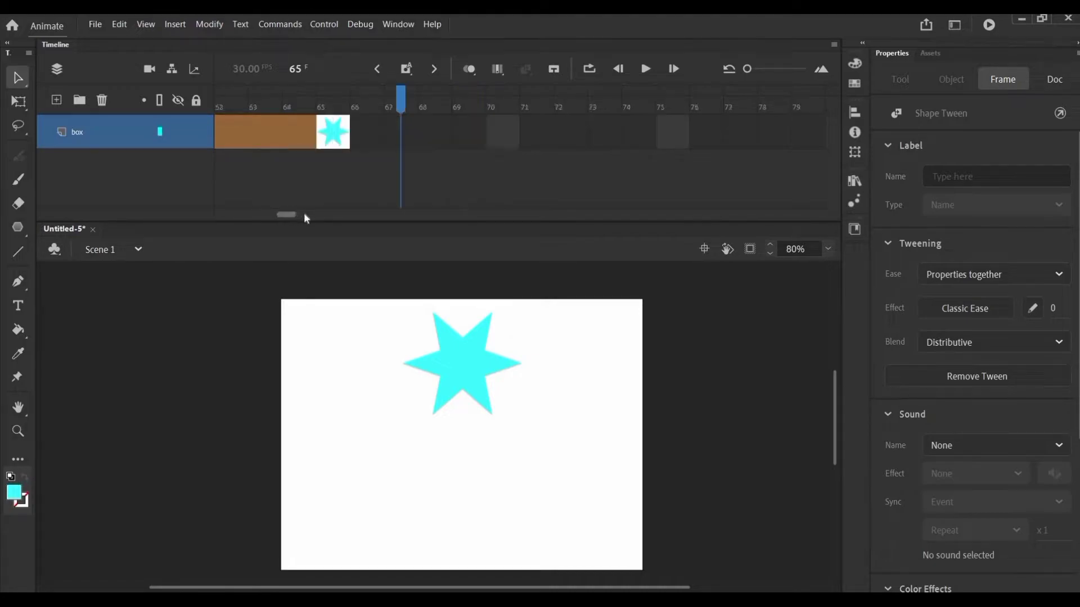
pyautogui.hscroll(3, 304, 217)
pyautogui.hscroll(-3, 297, 221)
pyautogui.hscroll(2, 292, 224)
pyautogui.hscroll(4, 304, 230)
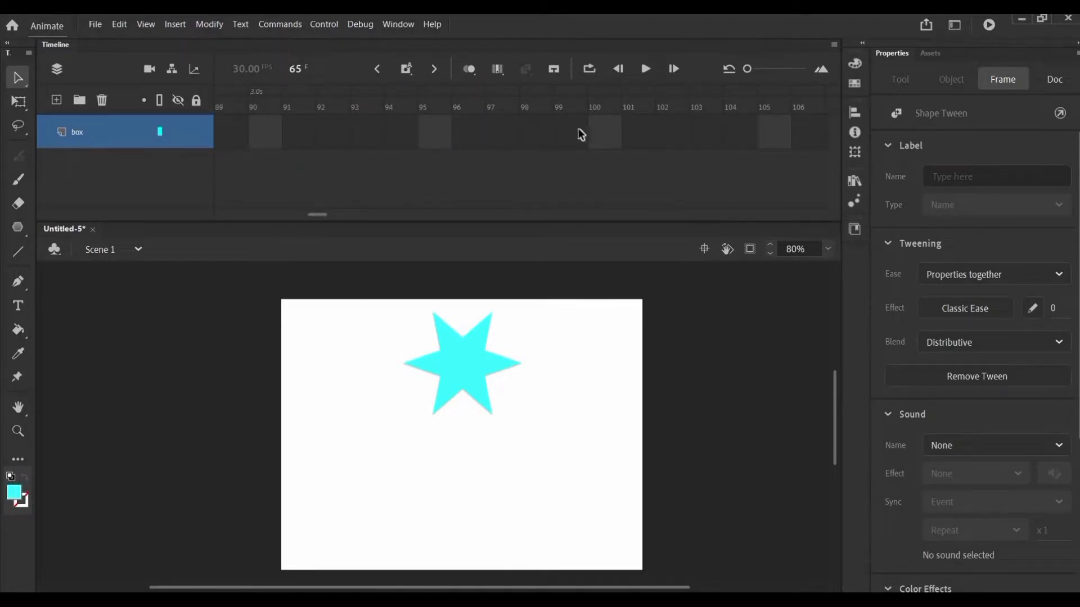
pyautogui.rightClick(598, 131)
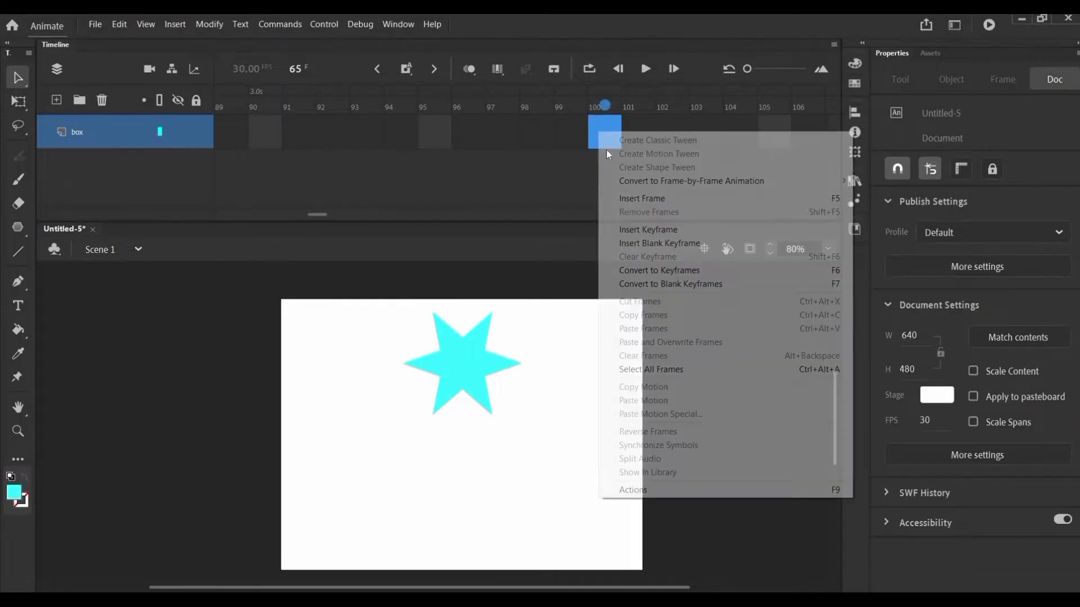
pyautogui.click(643, 272)
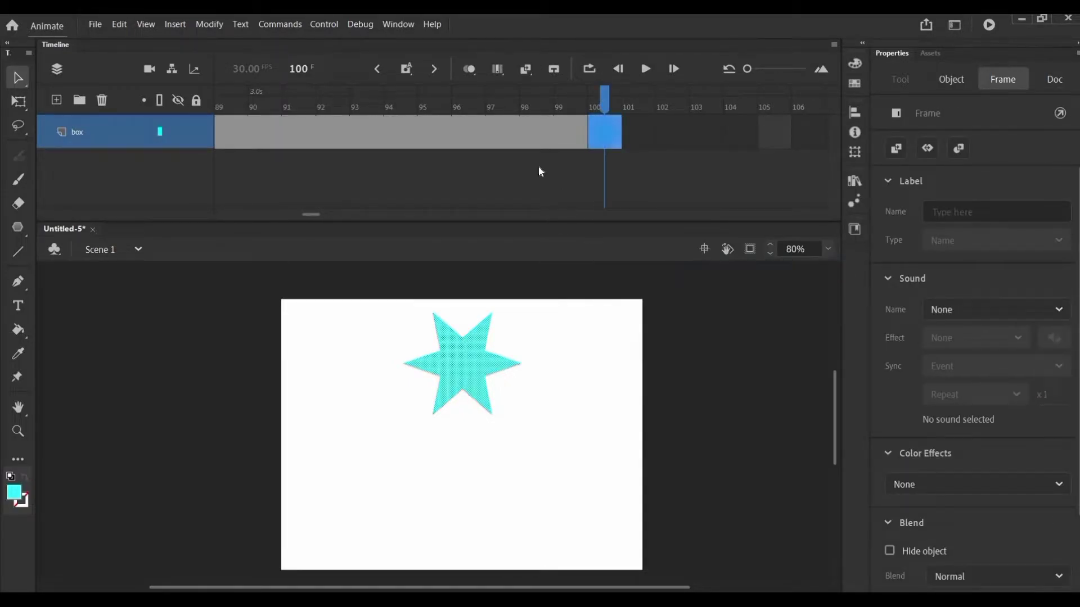
pyautogui.rightClick(612, 140)
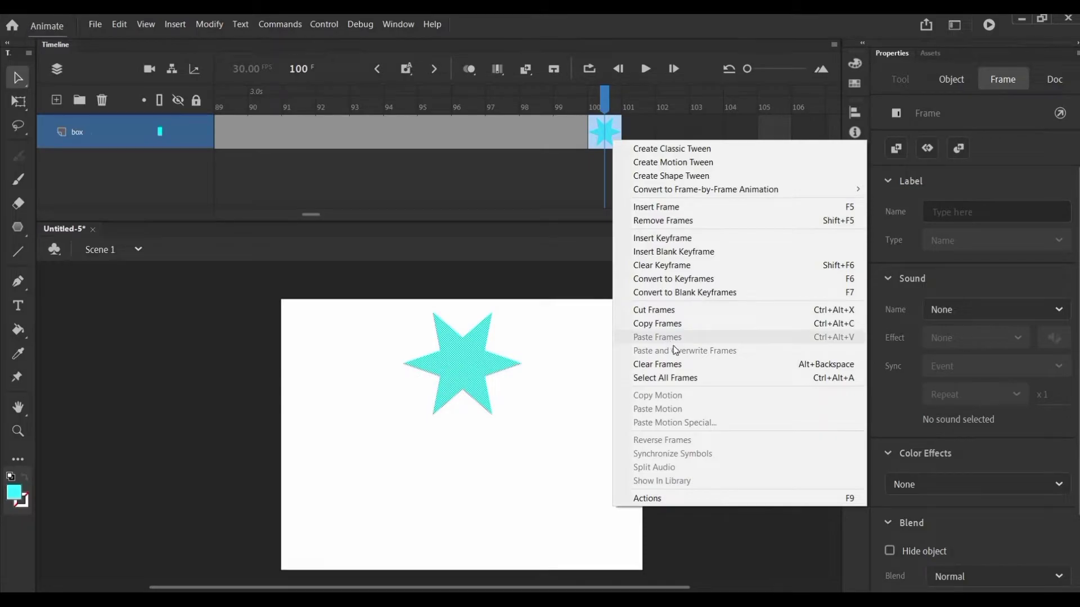
pyautogui.click(676, 365)
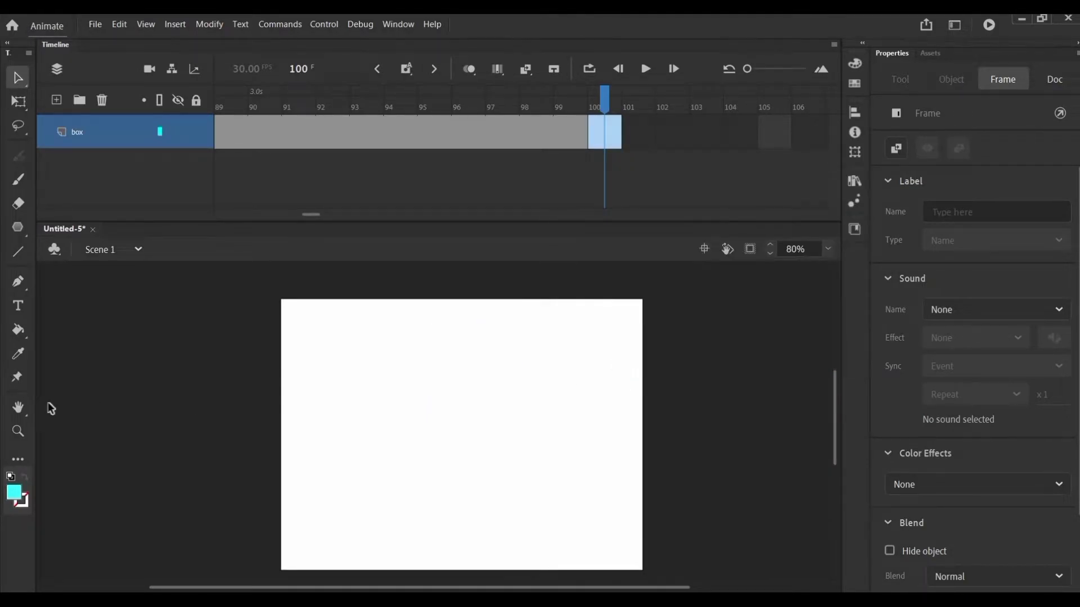
# Draw a wide dark red rectangle without a stroke along the bottom of the stage at frame 100
pyautogui.click(18, 235)
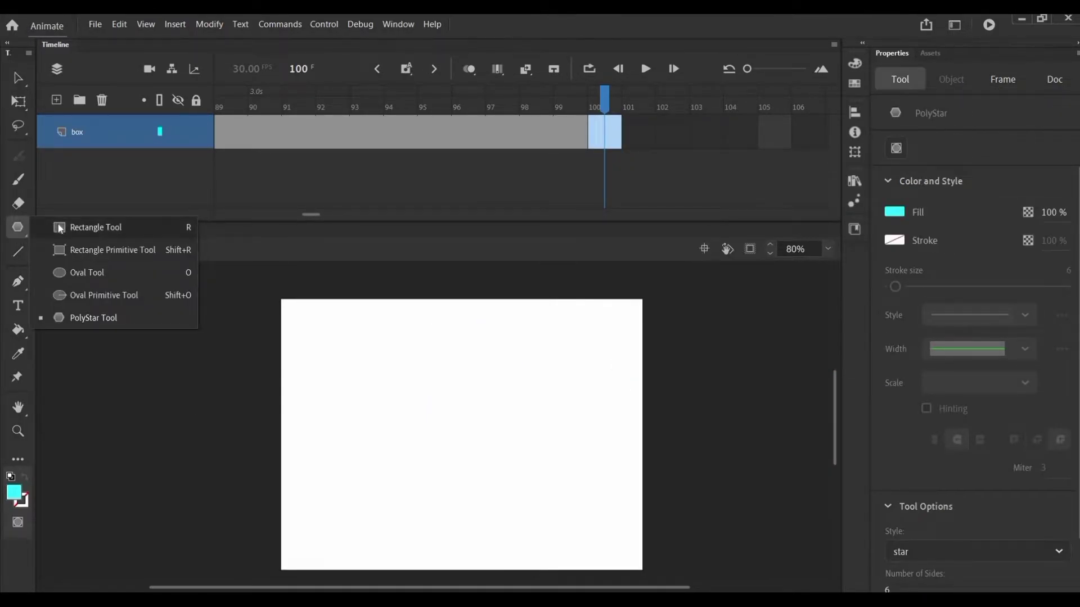
pyautogui.click(85, 227)
pyautogui.click(19, 498)
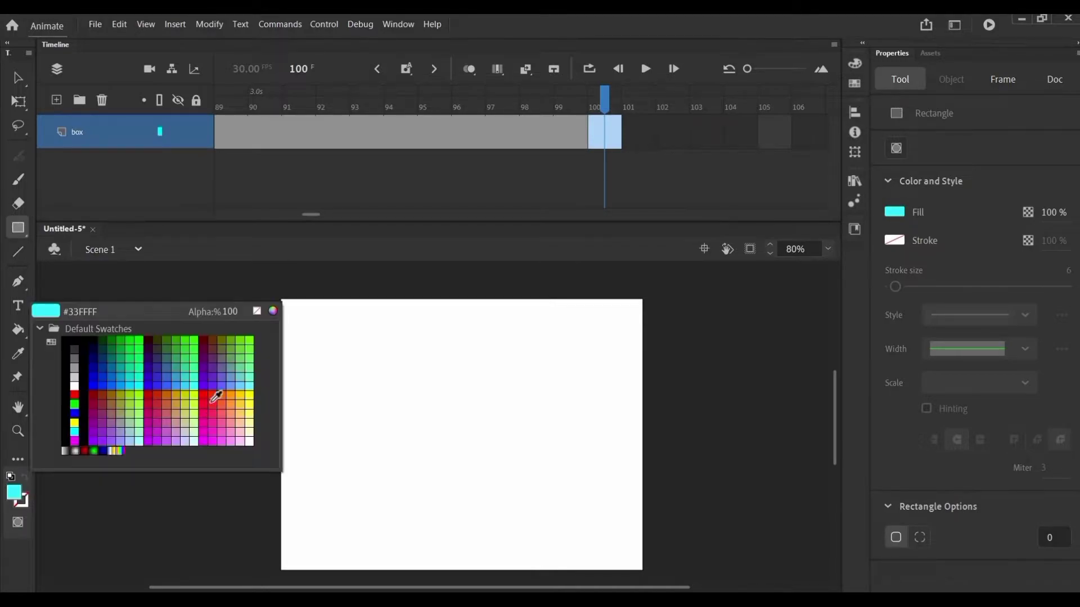
pyautogui.click(217, 342)
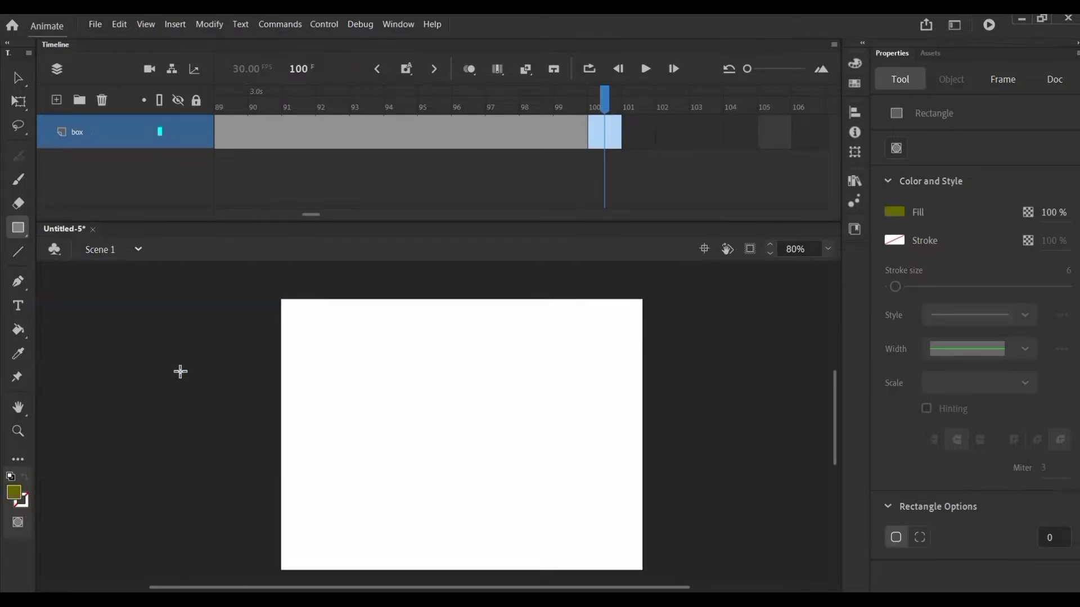
pyautogui.click(14, 492)
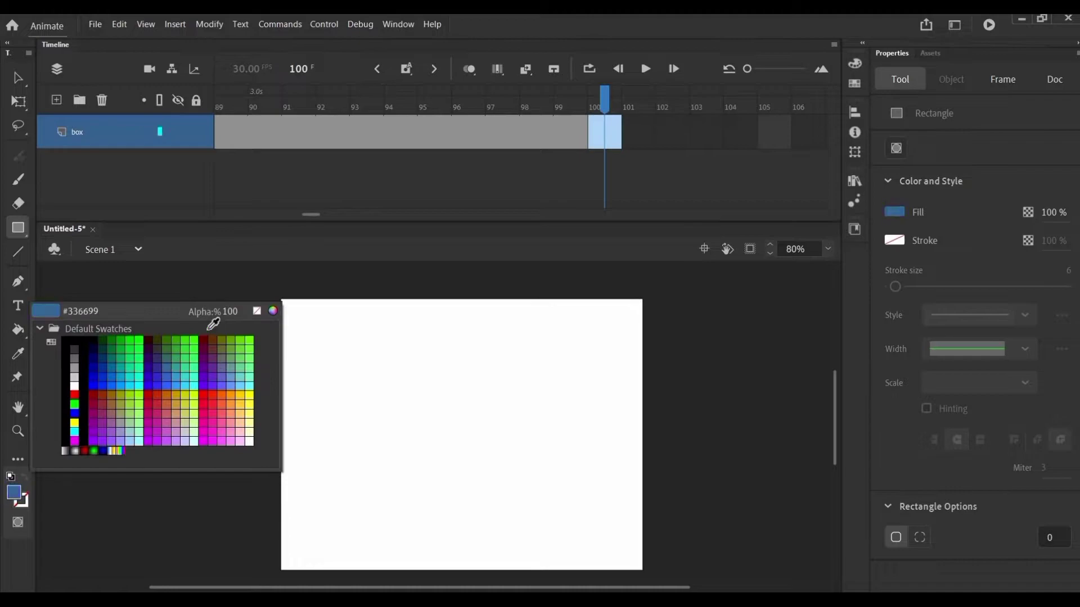
pyautogui.click(202, 340)
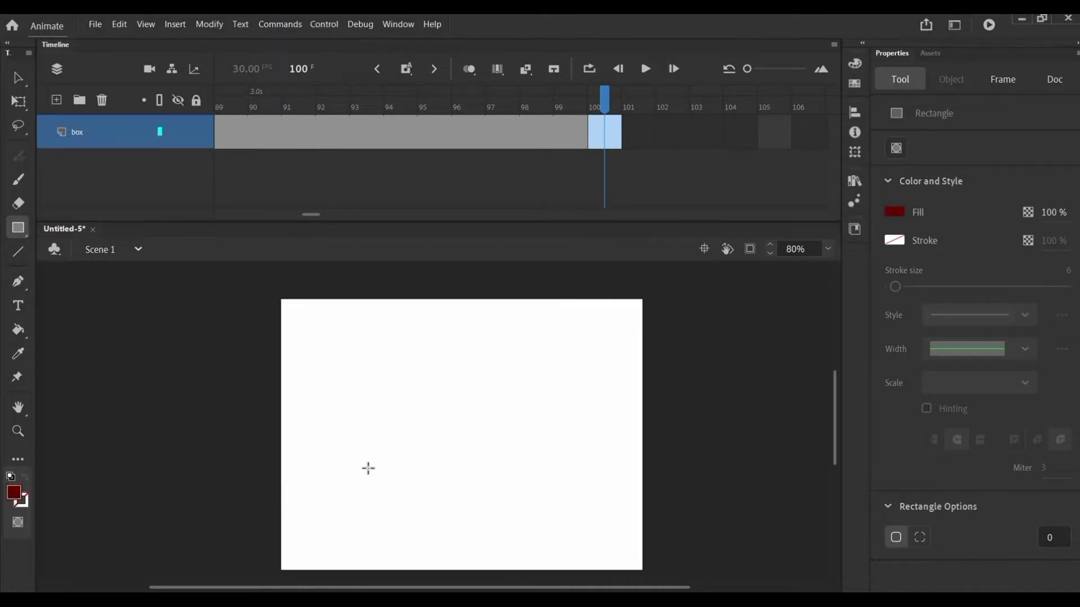
pyautogui.moveTo(328, 502); pyautogui.dragTo(601, 562)
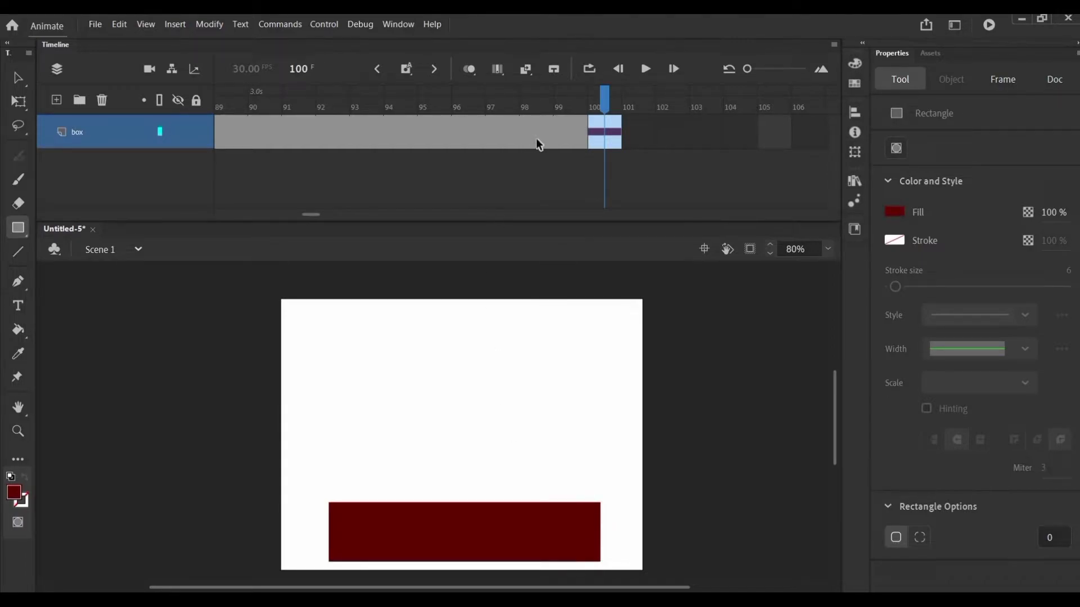
# Create a shape tween on the box layer's span between the cyan star and the dark red rectangle at frame 100
pyautogui.click(600, 115)
pyautogui.press(',')
pyautogui.press('.')
pyautogui.click(517, 139)
pyautogui.click(515, 135)
pyautogui.rightClick(515, 135)
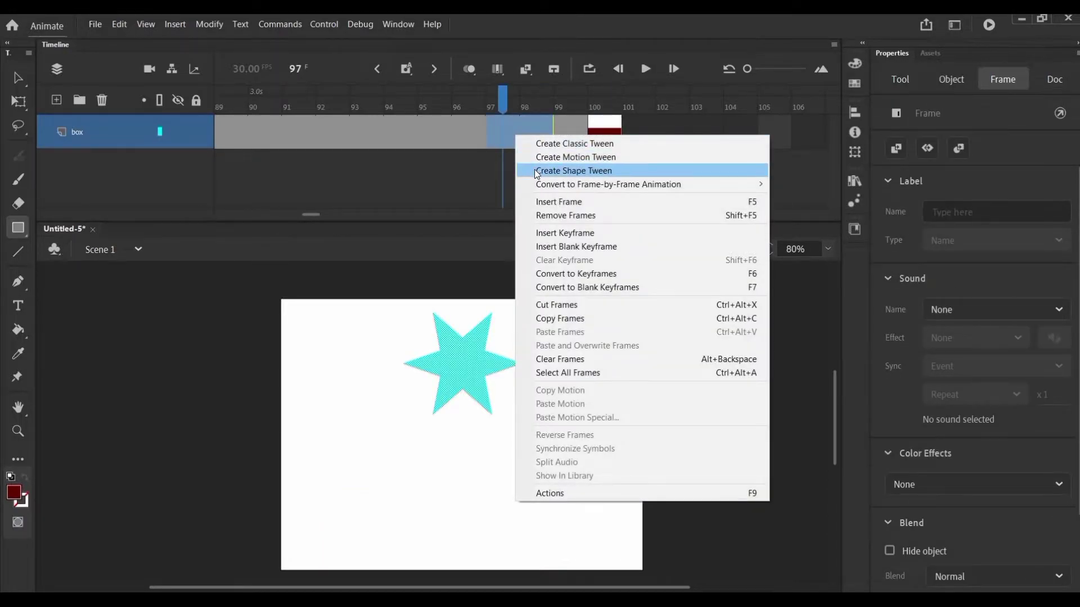
pyautogui.click(525, 169)
# Play the complete animation from frame 1 through the rectangle keyframe at frame 100
pyautogui.moveTo(502, 100); pyautogui.dragTo(5, 168)
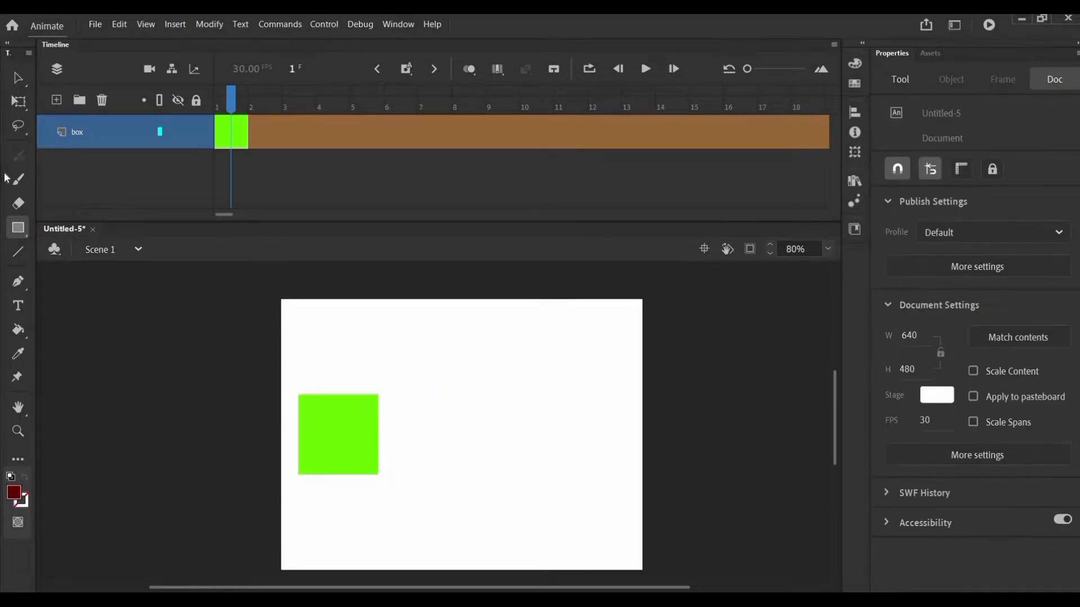
pyautogui.press('Return')
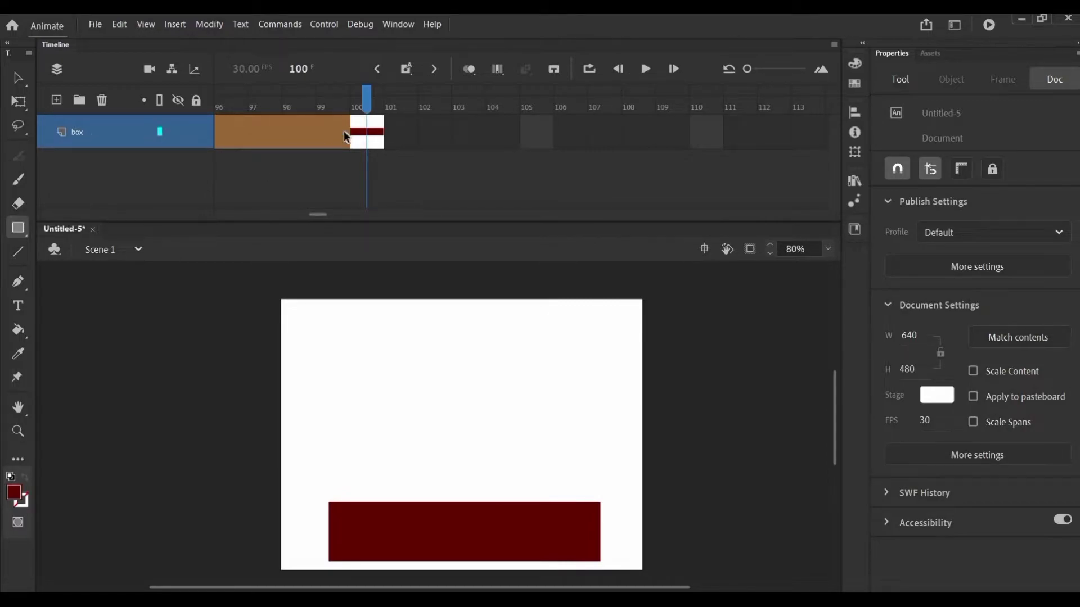
pyautogui.moveTo(369, 115)
pyautogui.mouseDown()
pyautogui.moveTo(320, 121)
pyautogui.moveTo(382, 124)
pyautogui.mouseUp()
# Create a new Standard 640 x 480 Character Animation document at 30 fps with the ActionScript 3.0 platform
pyautogui.scroll(-3, 359, 368)
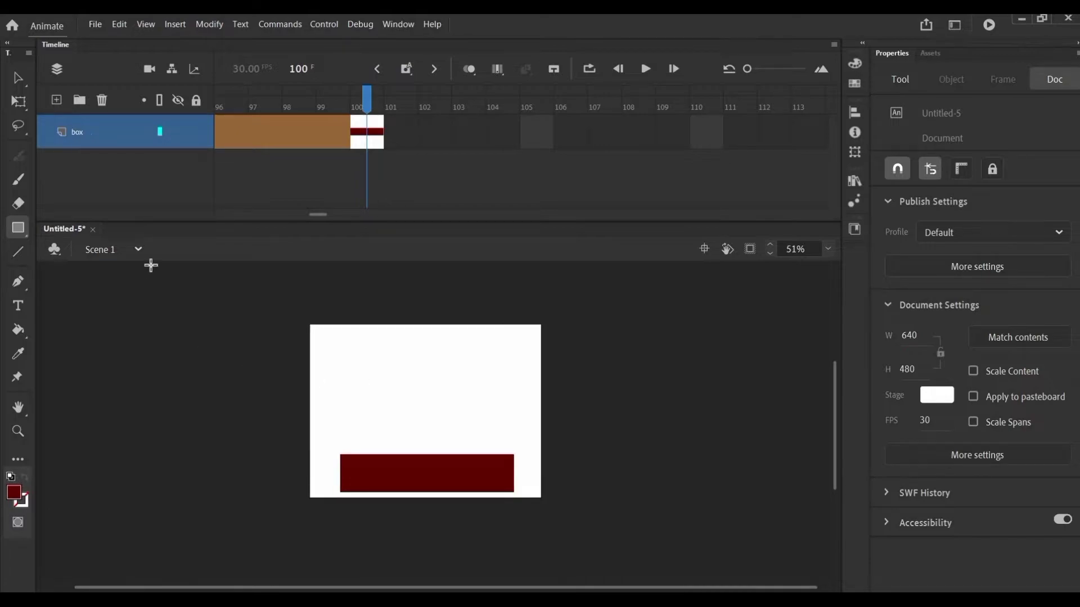
pyautogui.click(98, 26)
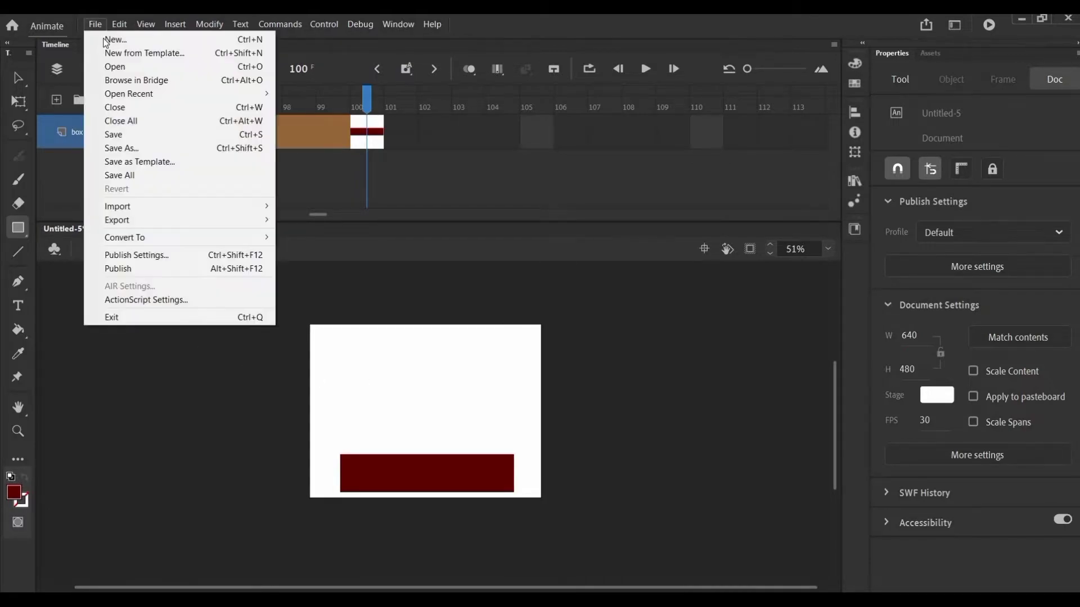
pyautogui.click(105, 38)
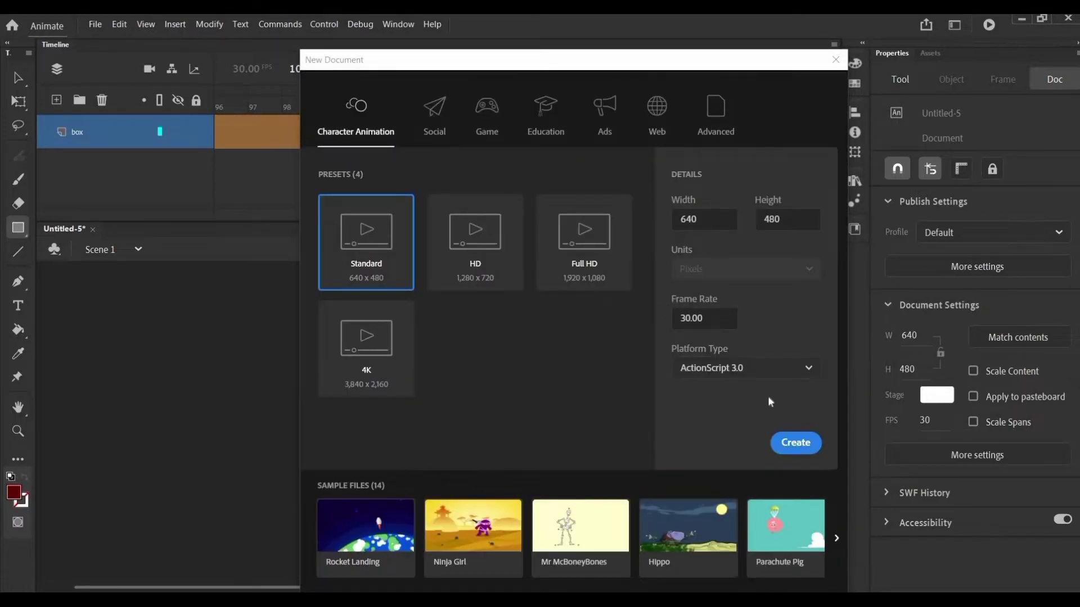
pyautogui.click(793, 443)
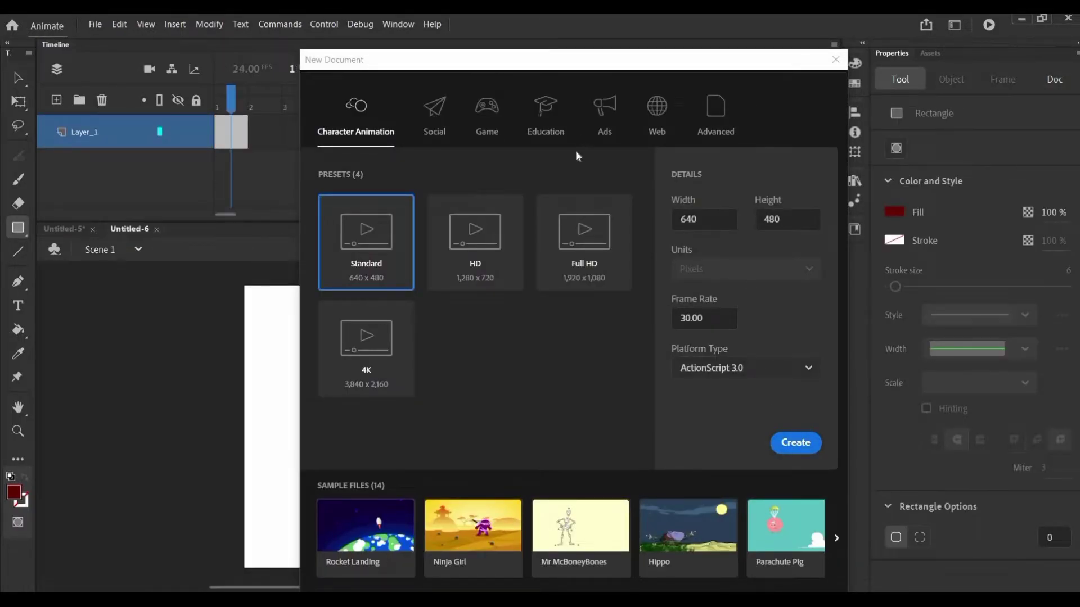
pyautogui.hotkey('ctrl', '2')
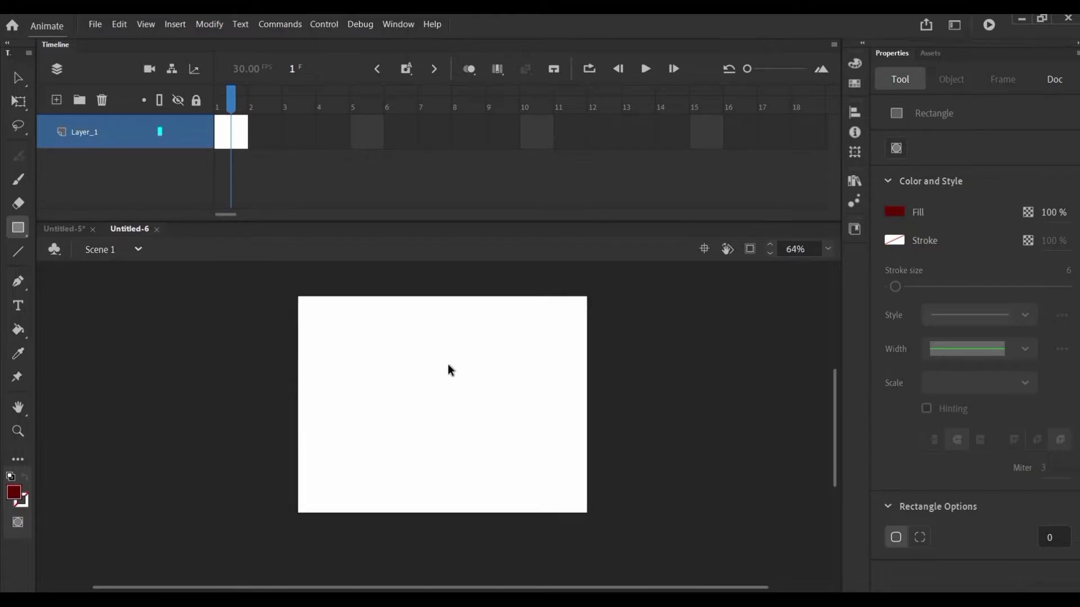
pyautogui.hotkey('ctrl', '=')
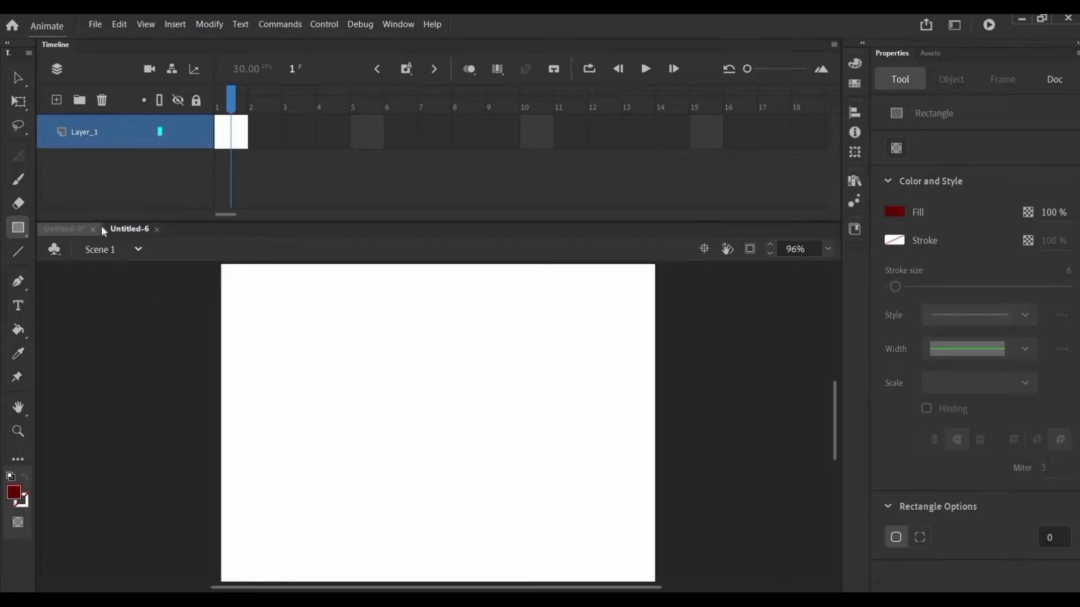
# Draw a black circle about 162 px in diameter near the centre of the new document's stage with the Oval tool
pyautogui.click(19, 239)
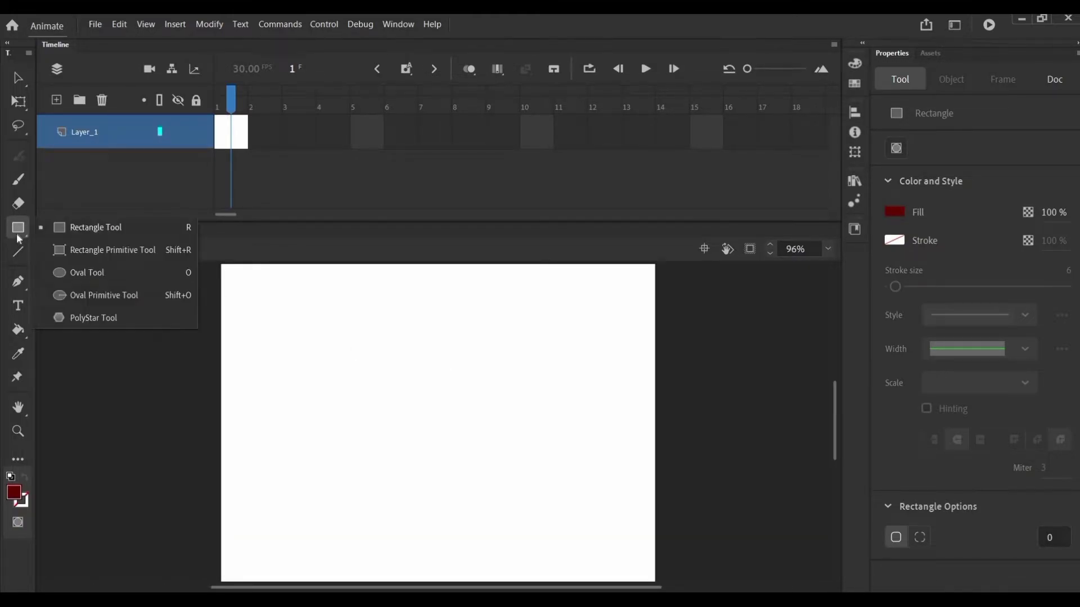
pyautogui.click(70, 273)
pyautogui.click(14, 497)
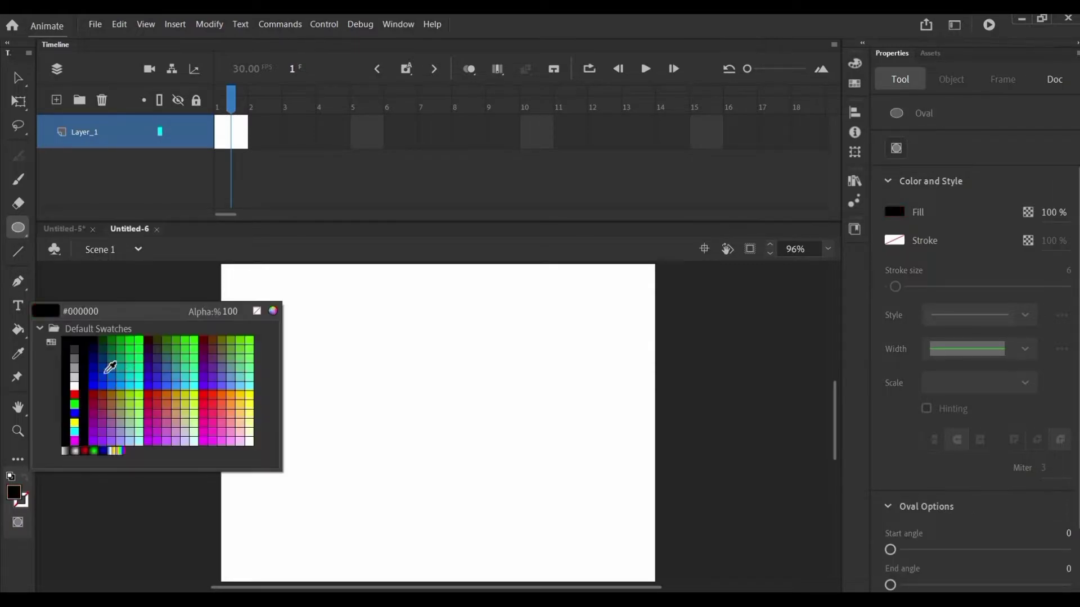
pyautogui.click(82, 363)
pyautogui.moveTo(380, 378)
pyautogui.mouseDown()
pyautogui.moveTo(499, 458)
pyautogui.moveTo(489, 449)
pyautogui.mouseUp()
# Centre the black circle horizontally and vertically on the stage with Align
pyautogui.click(279, 288)
pyautogui.press('v')
pyautogui.click(450, 426)
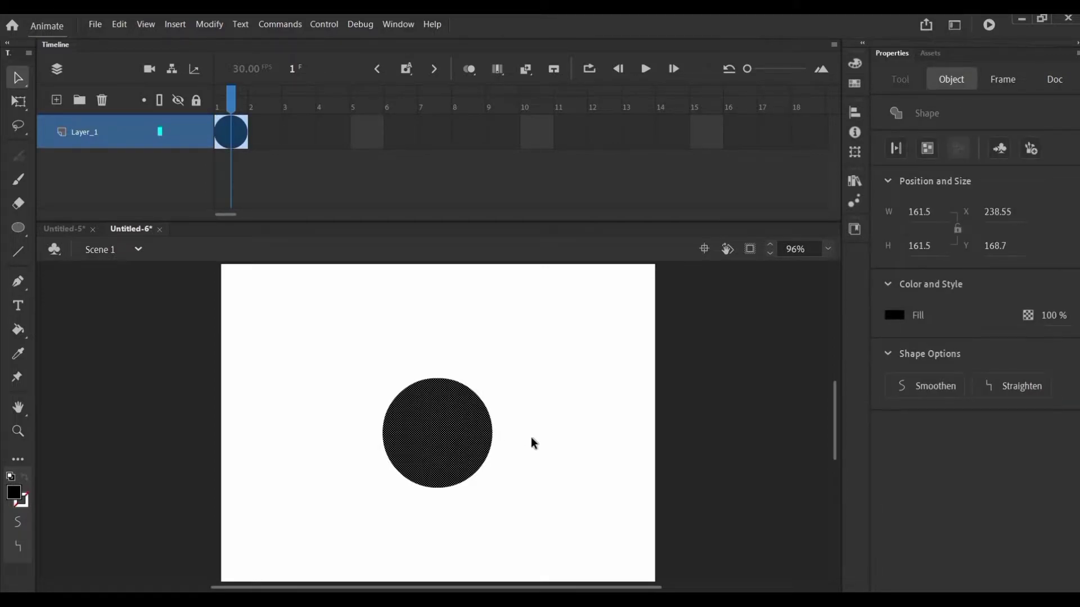
pyautogui.hotkey('ctrl', 'k')
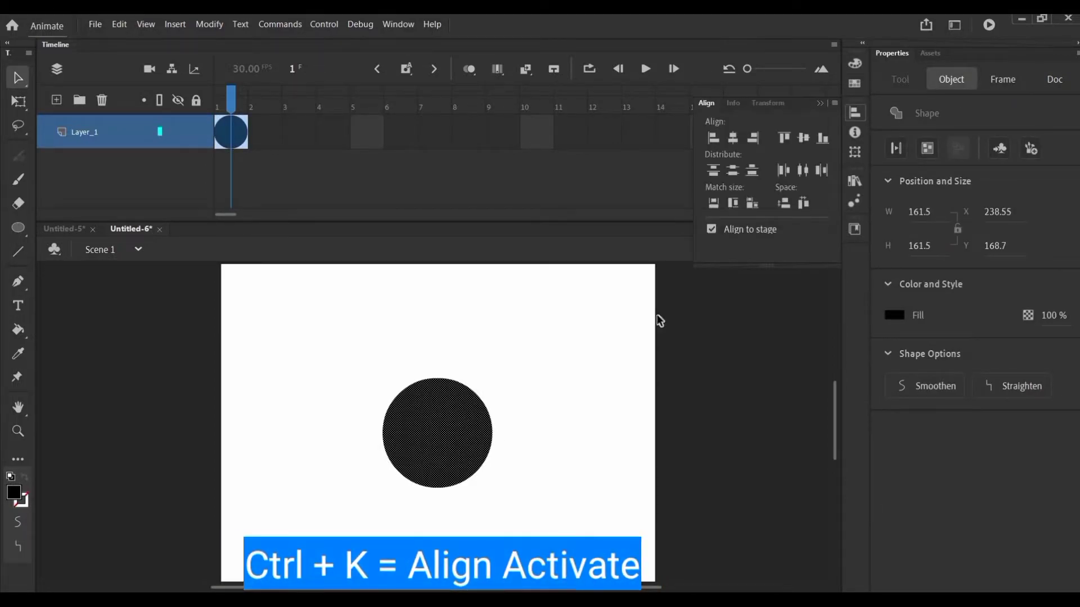
pyautogui.click(733, 138)
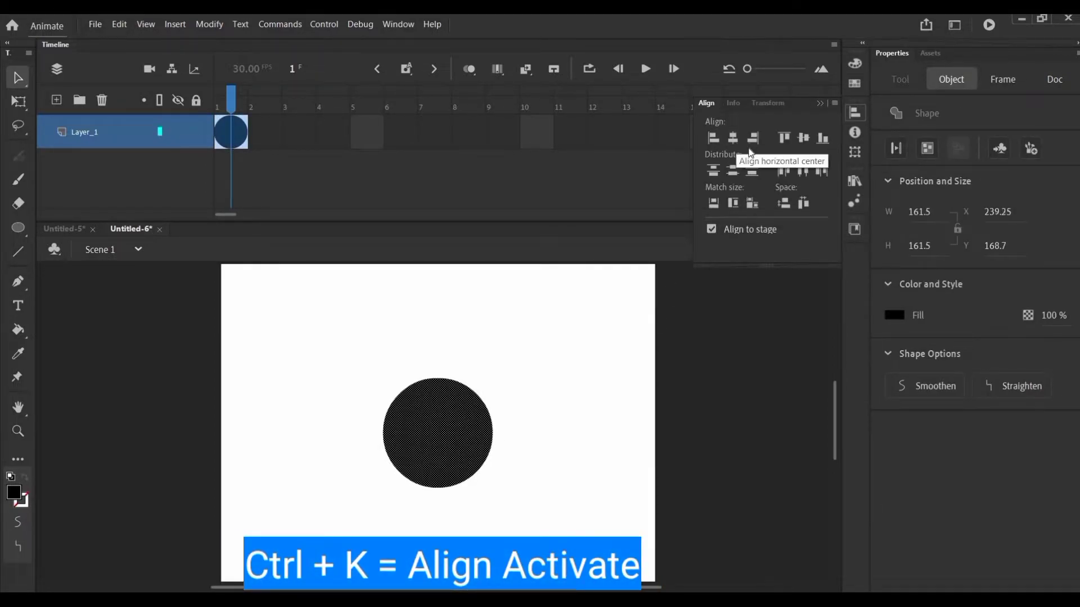
pyautogui.click(804, 137)
pyautogui.hotkey('ctrl', 'k')
pyautogui.click(508, 419)
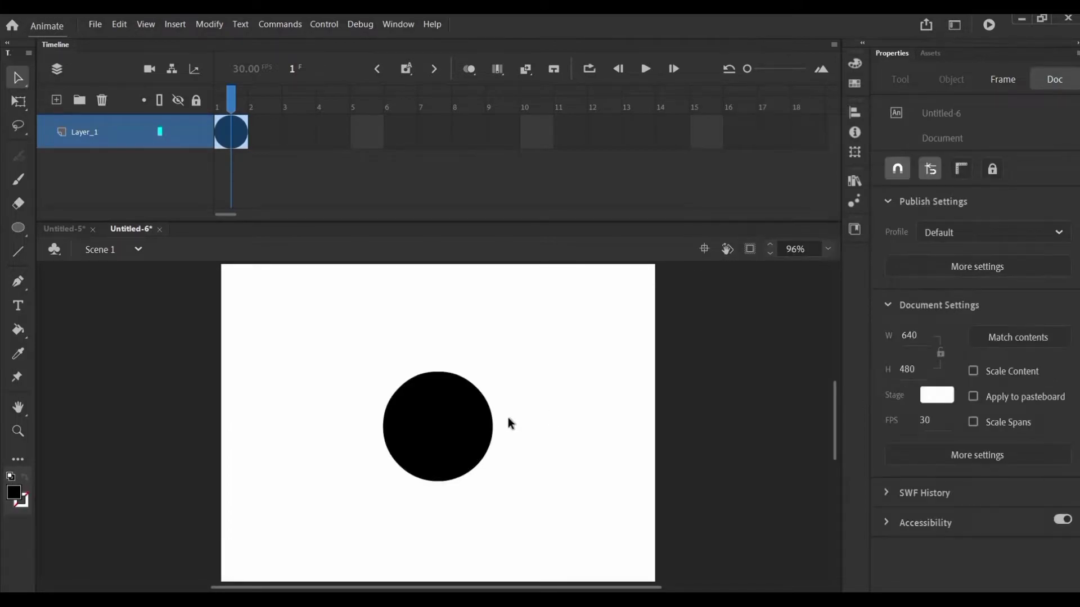
# Rename the circle's layer "circle" and add a new layer above it named "box"
pyautogui.scroll(-2, 507, 418)
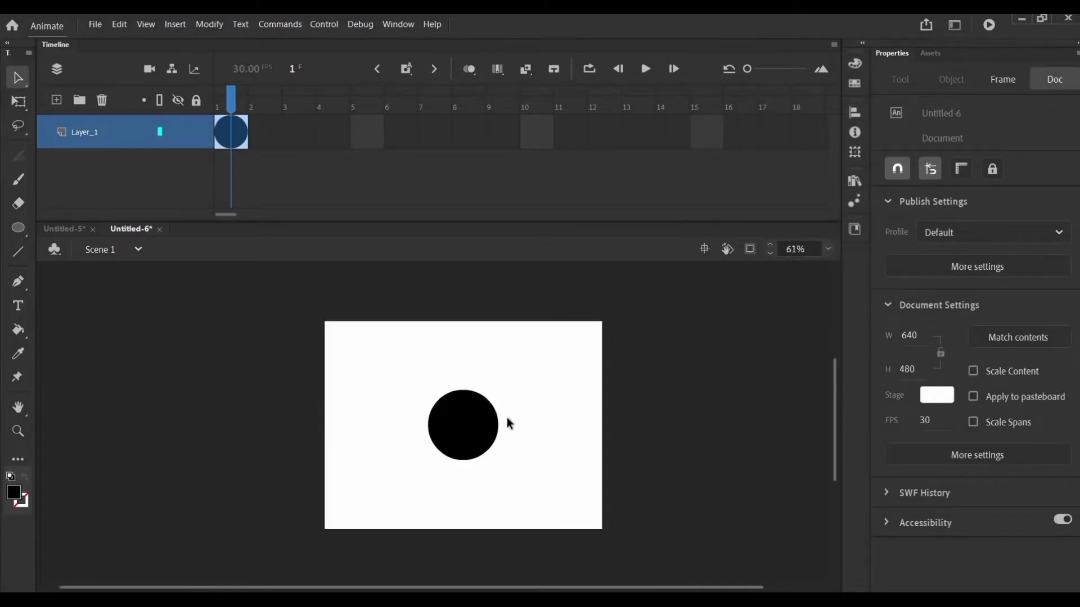
pyautogui.doubleClick(82, 131)
pyautogui.write('circle')
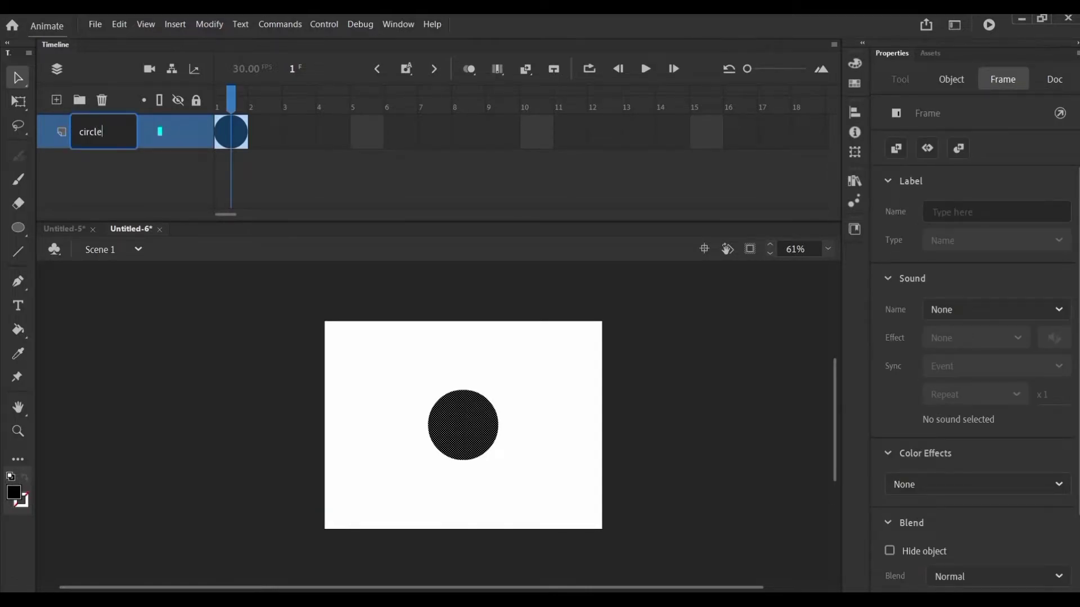
pyautogui.press('Return')
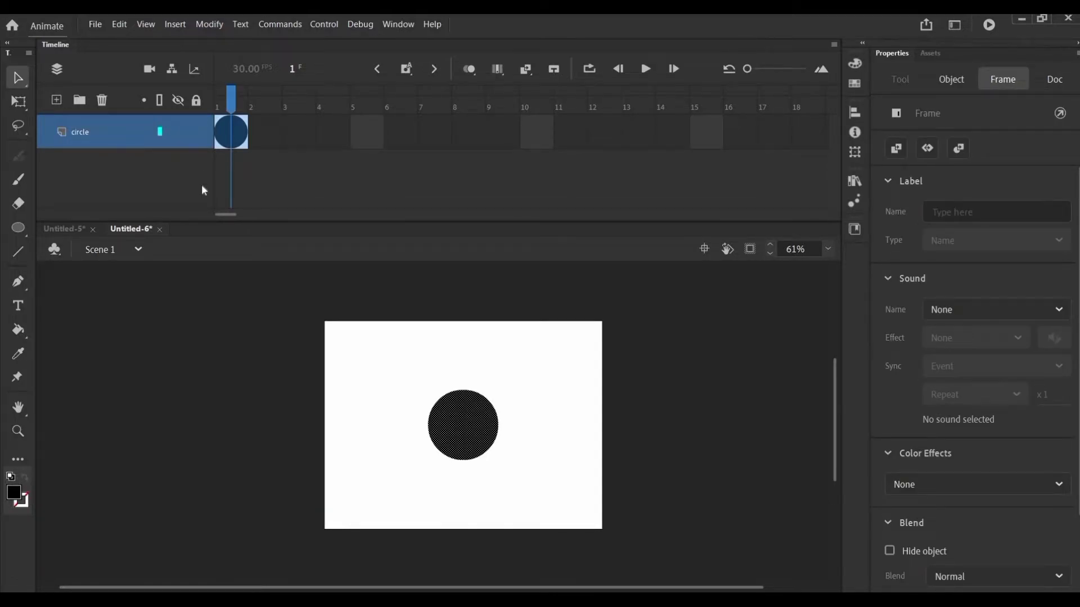
pyautogui.click(56, 100)
pyautogui.doubleClick(86, 131)
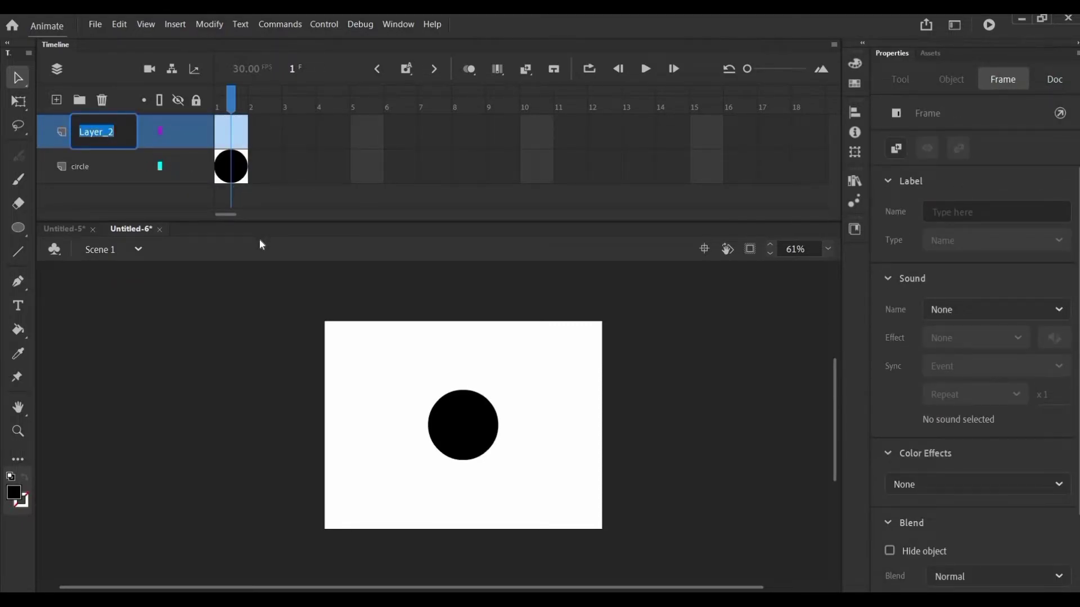
pyautogui.write('box')
pyautogui.press('Return')
# Draw a vertical black rectangle about 49 x 212 px on the box layer and centre it on the stage both ways
pyautogui.moveTo(18, 227); pyautogui.dragTo(96, 229)
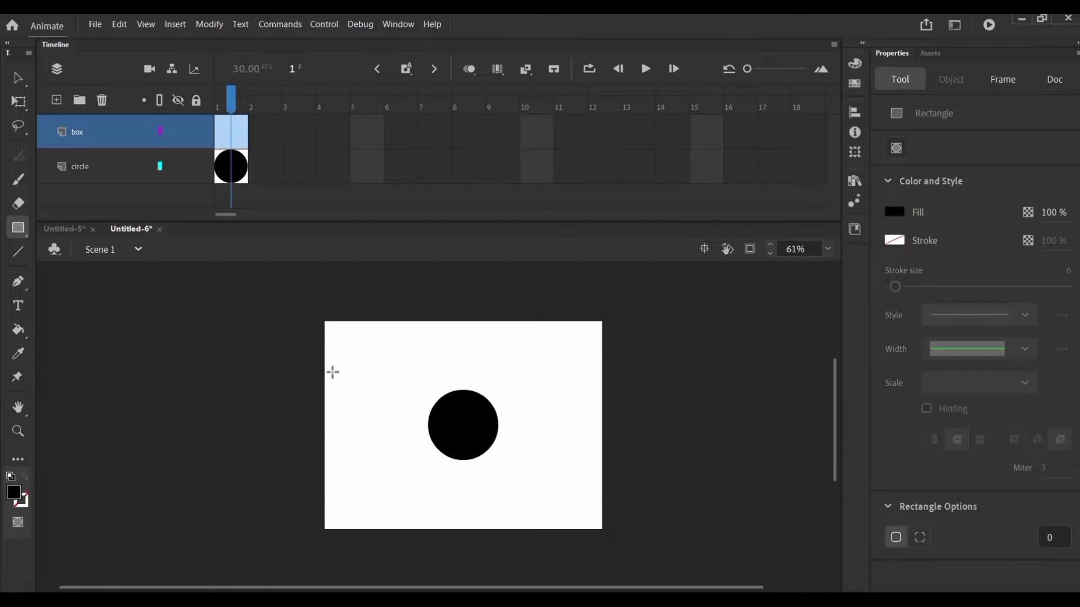
pyautogui.moveTo(339, 384); pyautogui.dragTo(360, 474)
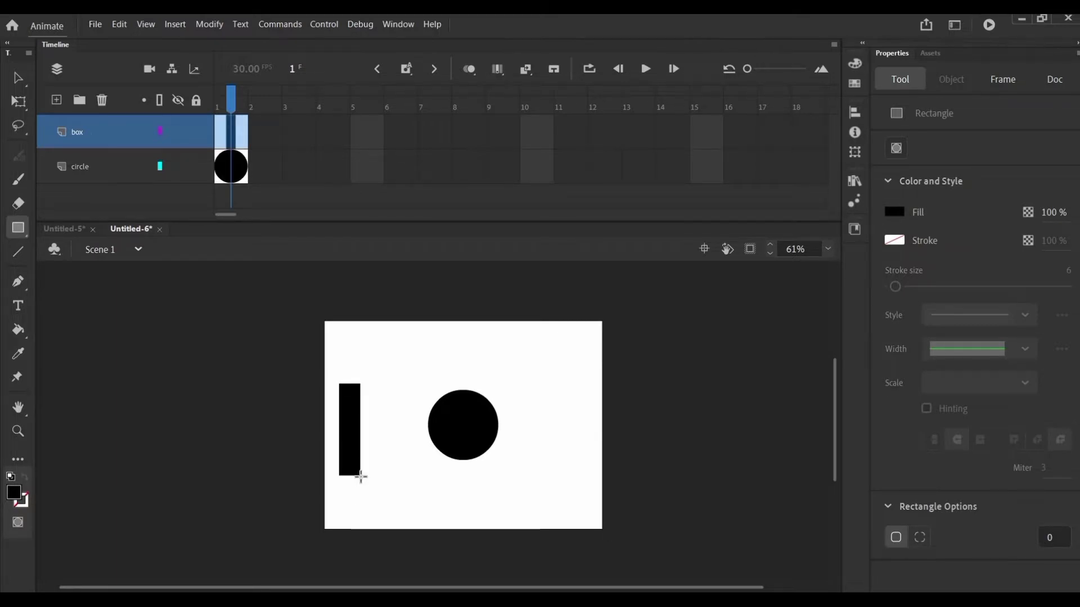
pyautogui.click(122, 141)
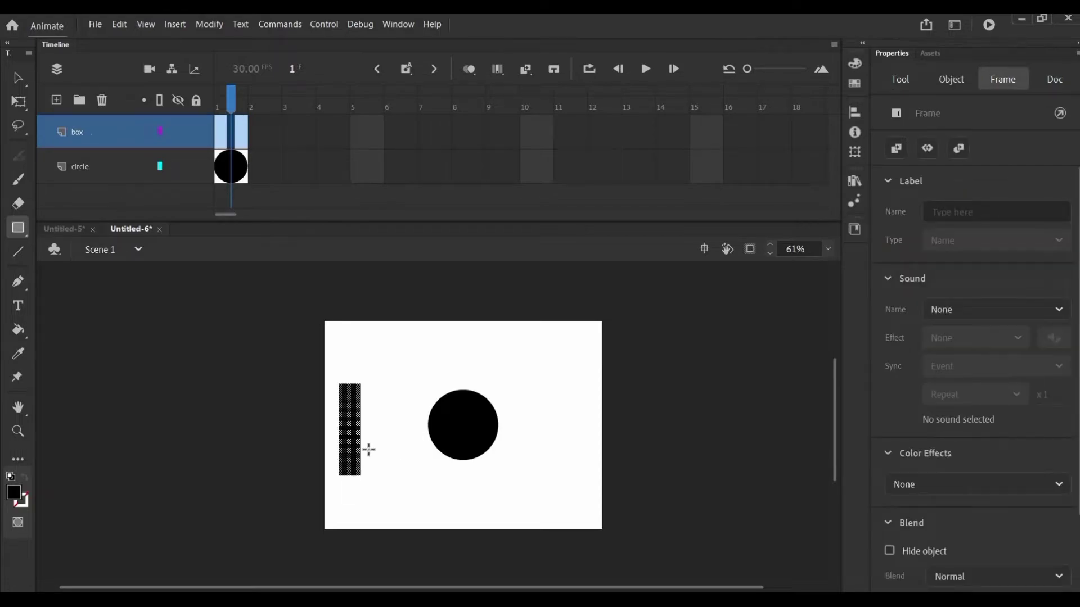
pyautogui.hotkey('ctrl', 'k')
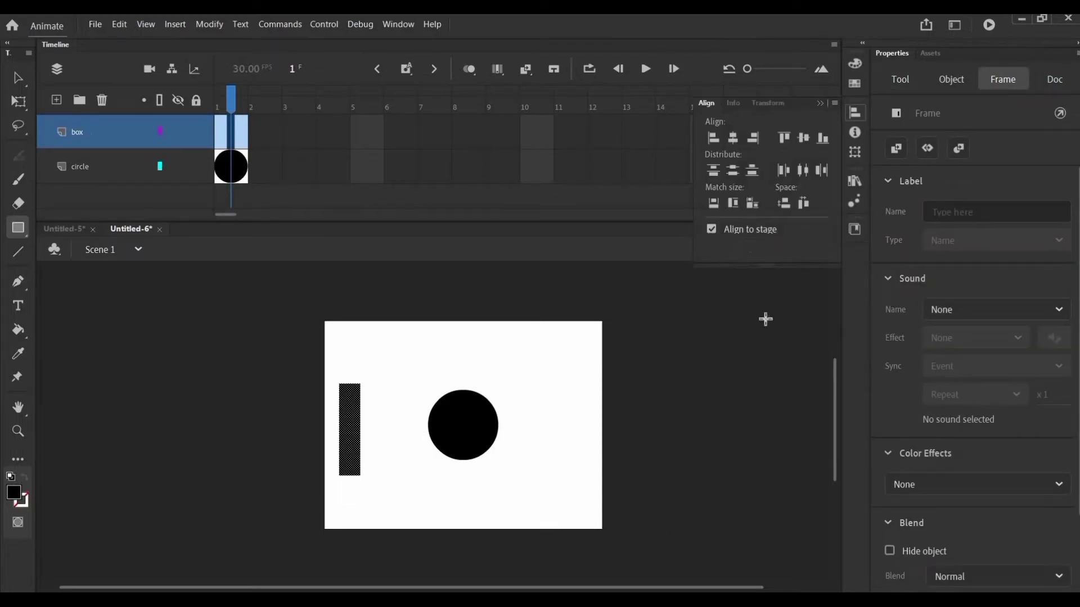
pyautogui.click(733, 141)
pyautogui.click(804, 138)
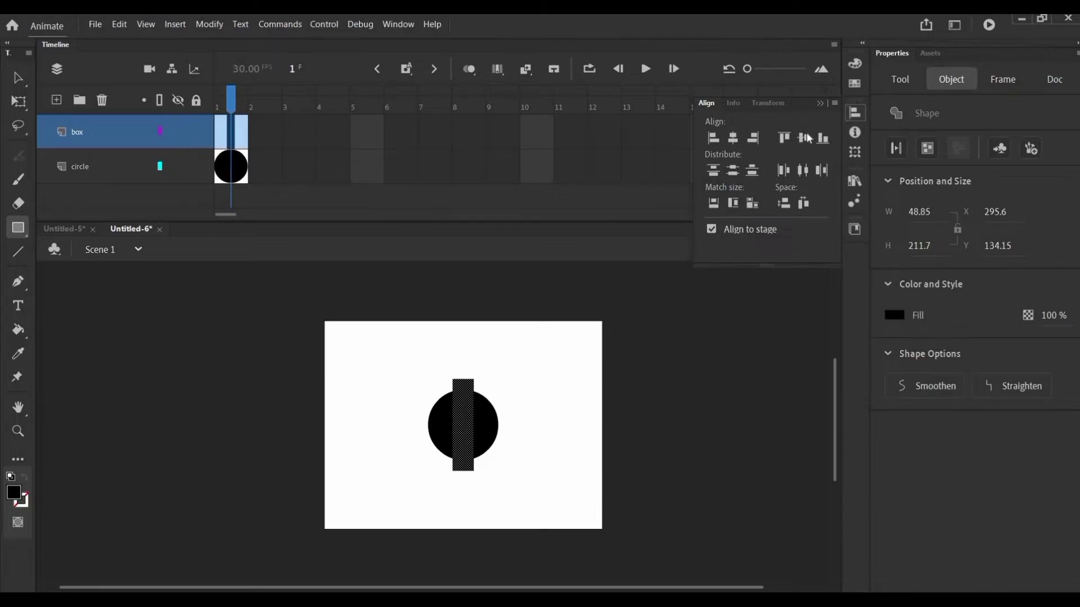
pyautogui.click(819, 104)
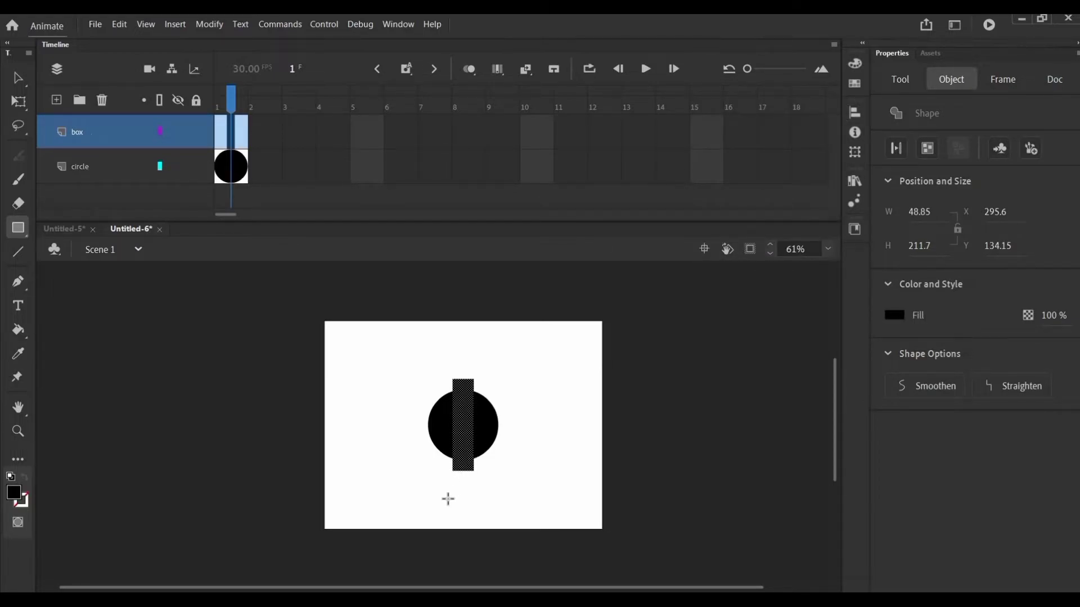
# Stretch the vertical bar symmetrically about its centre to a height of about 238 px with Free Transform
pyautogui.press('q')
pyautogui.moveTo(464, 375); pyautogui.dragTo(464, 373)
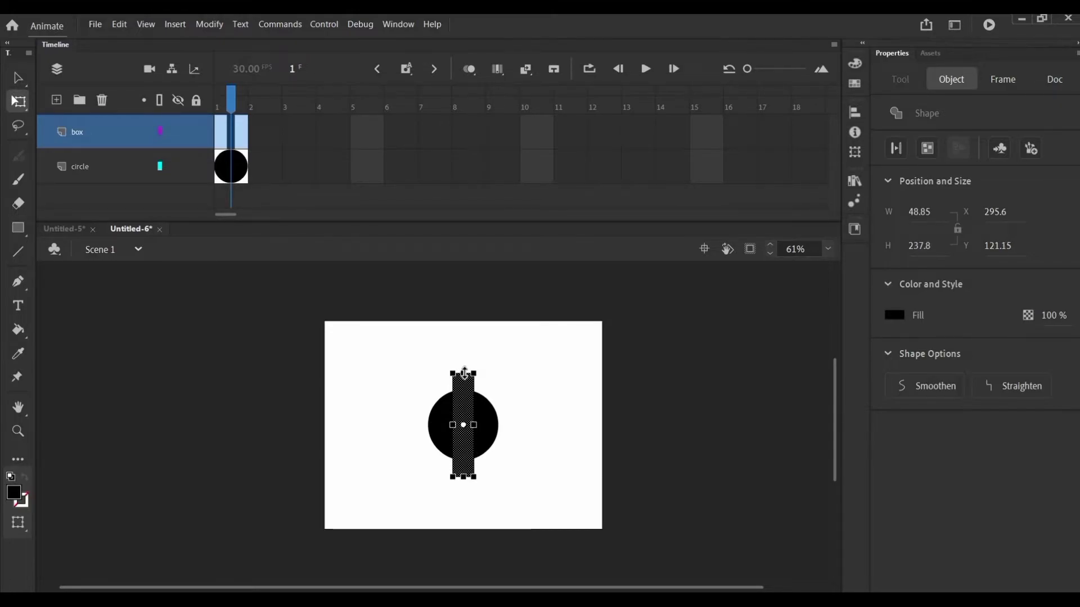
pyautogui.click(18, 79)
pyautogui.click(530, 490)
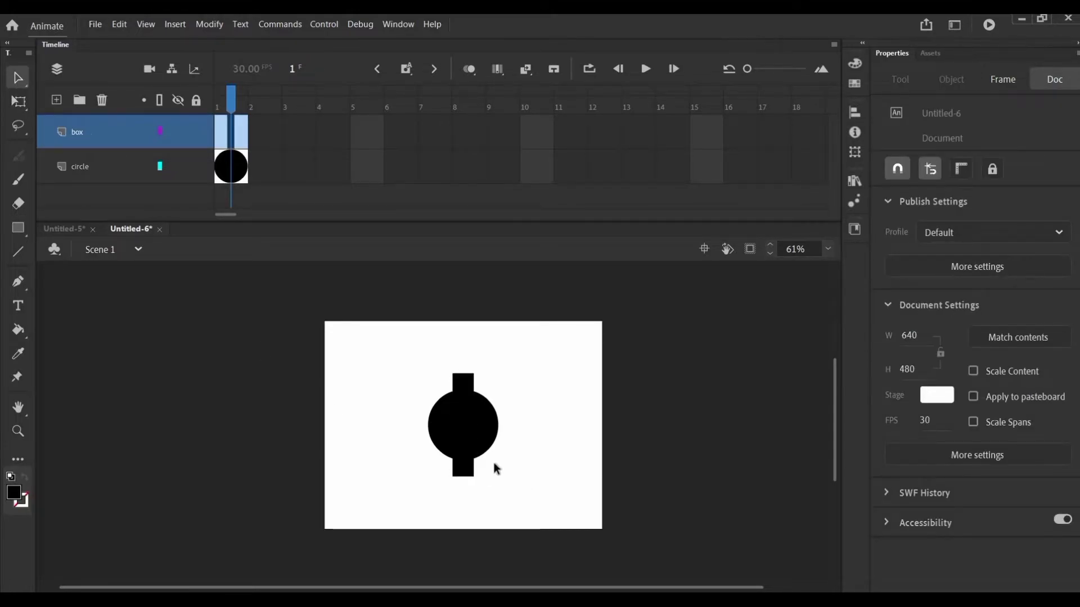
# Copy the vertical bar and paste the duplicate in the centre, directly over the original on the box layer
pyautogui.scroll(-1, 470, 450)
pyautogui.scroll(1, 438, 410)
pyautogui.click(435, 416)
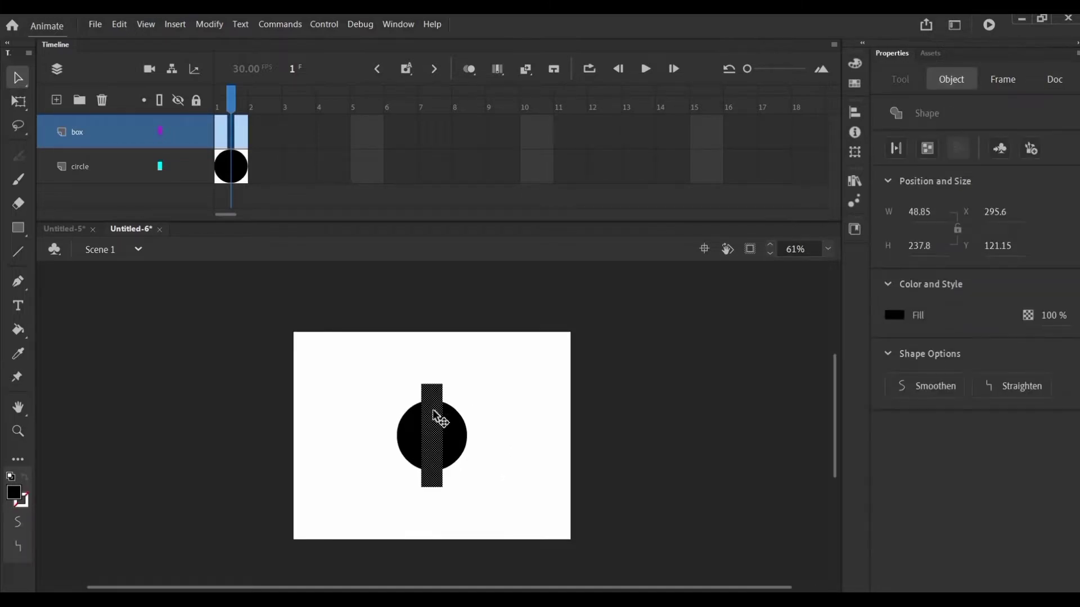
pyautogui.rightClick(436, 419)
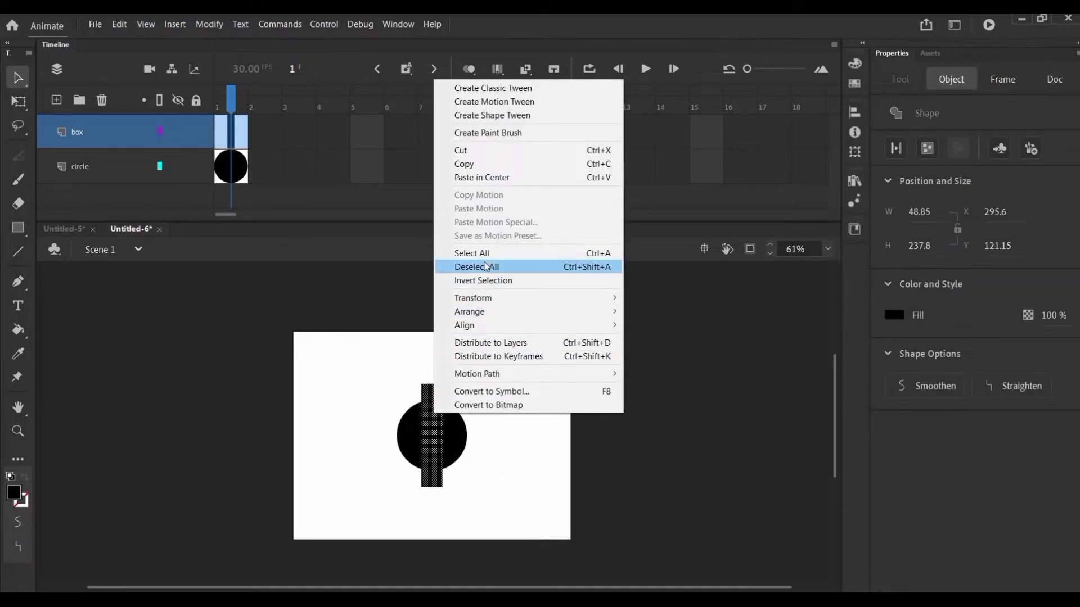
pyautogui.click(478, 164)
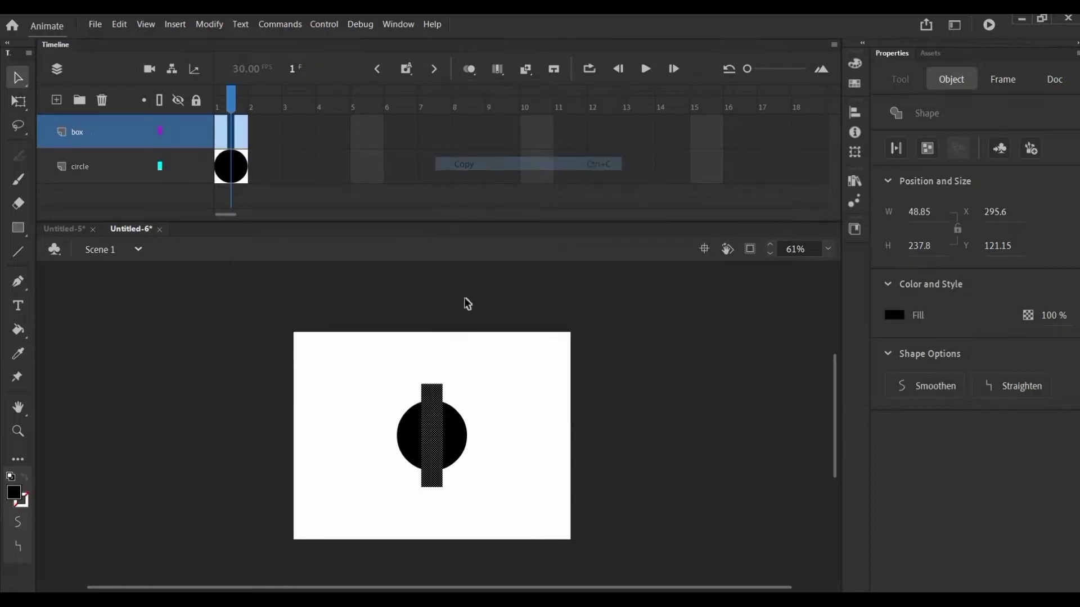
pyautogui.rightClick(438, 445)
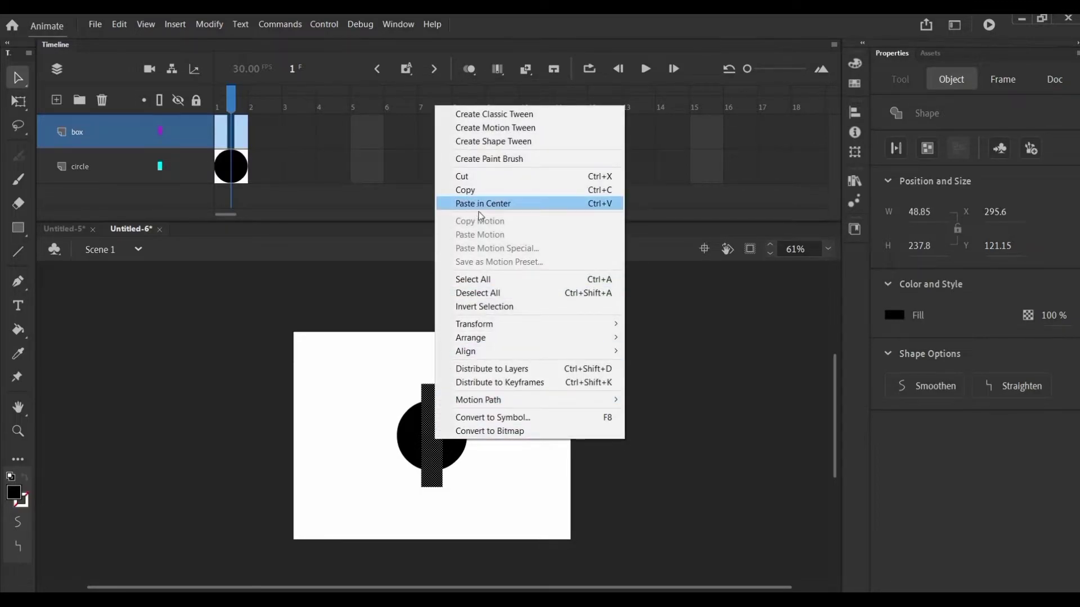
pyautogui.click(479, 208)
pyautogui.moveTo(439, 429); pyautogui.dragTo(431, 436)
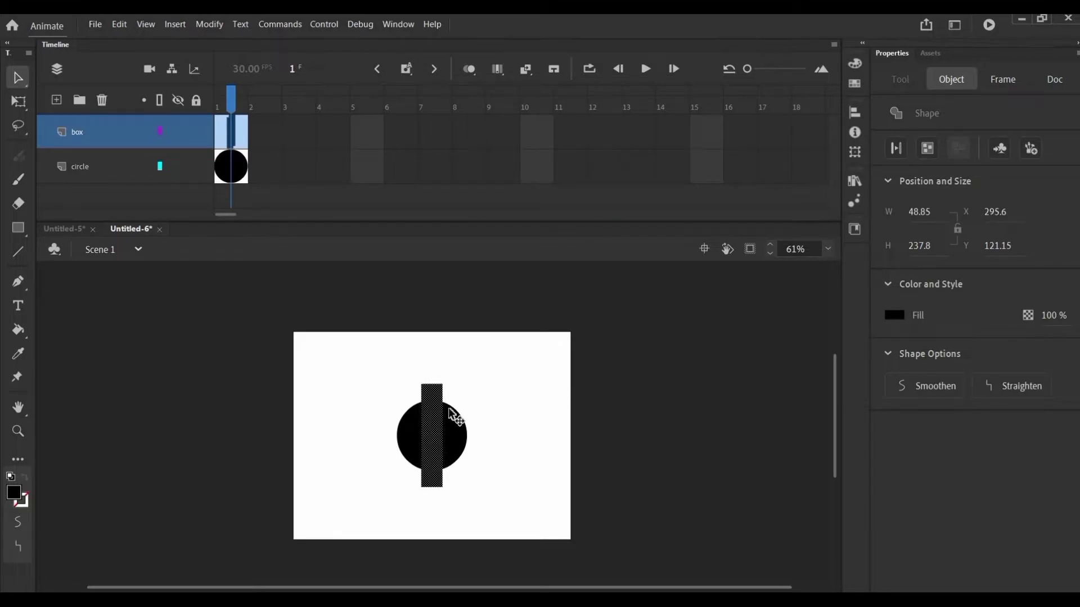
# Rotate the pasted bar 90 degrees with Free Transform to form a cross over the circle
pyautogui.press('q')
pyautogui.moveTo(455, 390); pyautogui.dragTo(477, 450)
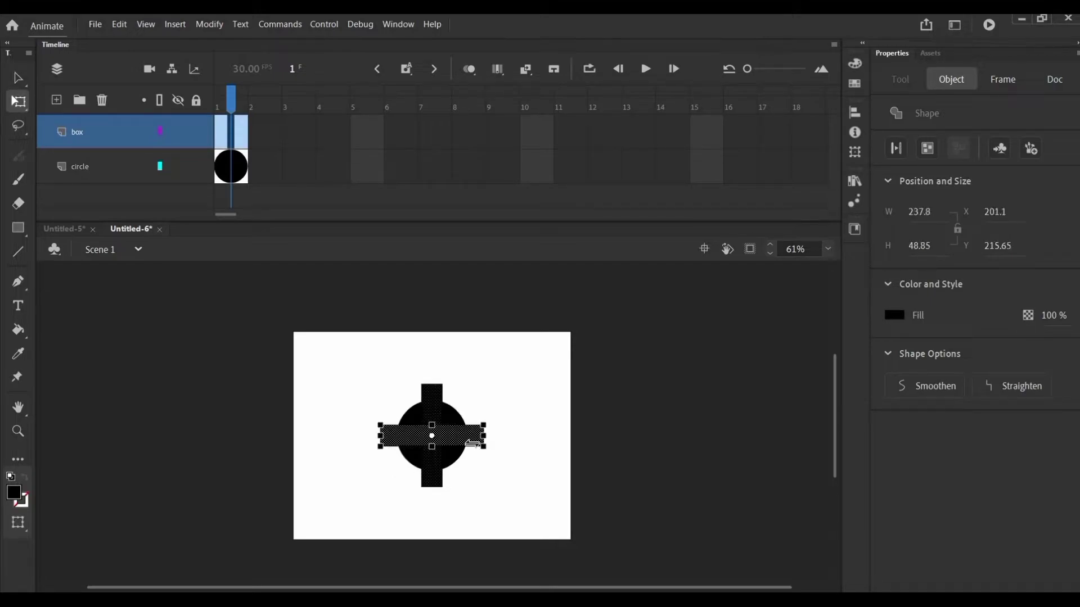
pyautogui.click(471, 476)
# Duplicate the cross in place and rotate the copy 45 degrees to complete eight gear teeth
pyautogui.click(442, 416)
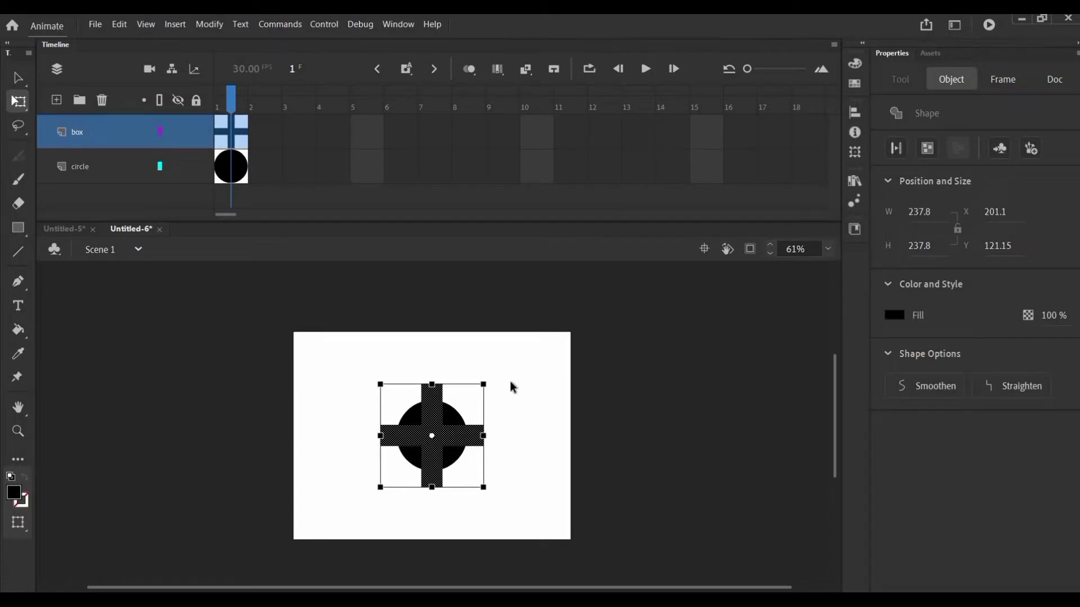
pyautogui.moveTo(494, 377); pyautogui.dragTo(510, 409)
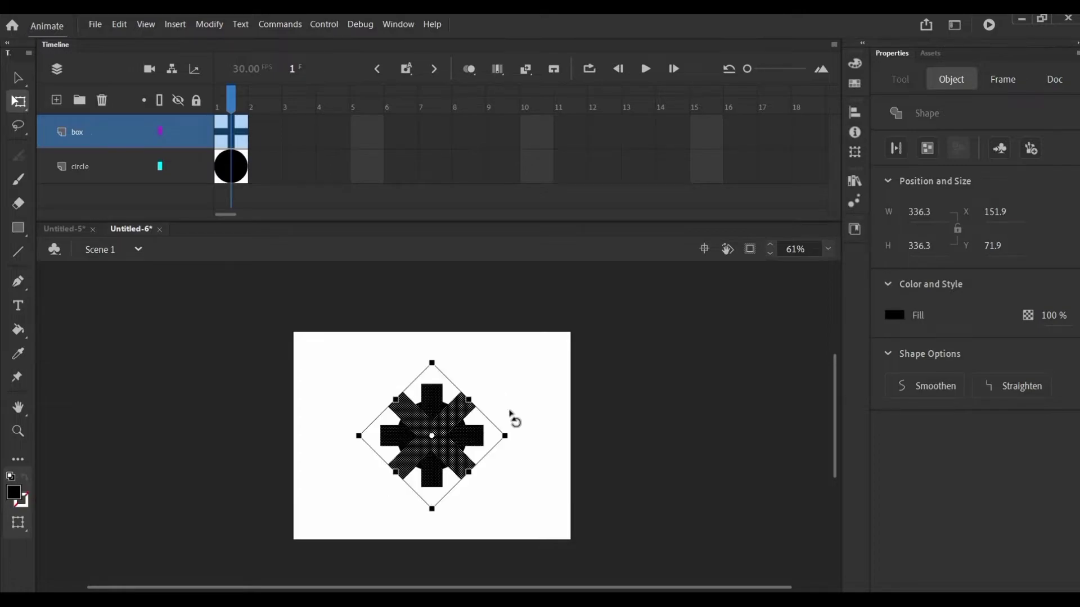
pyautogui.click(506, 442)
# Select the teeth and circle on both layers and convert the whole gear to a single symbol
pyautogui.scroll(-2, 484, 450)
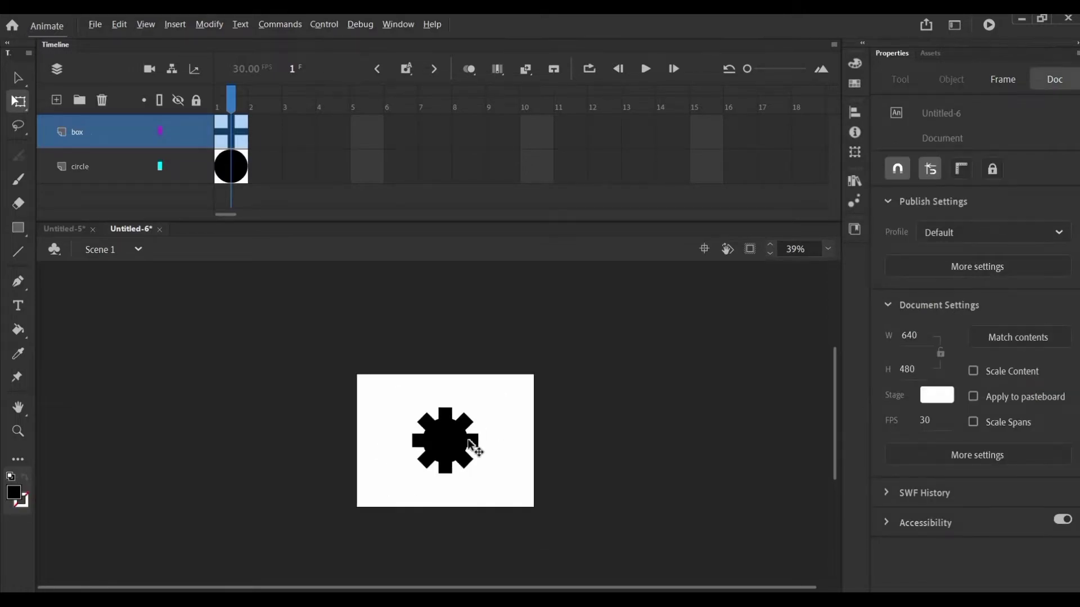
pyautogui.scroll(3, 457, 448)
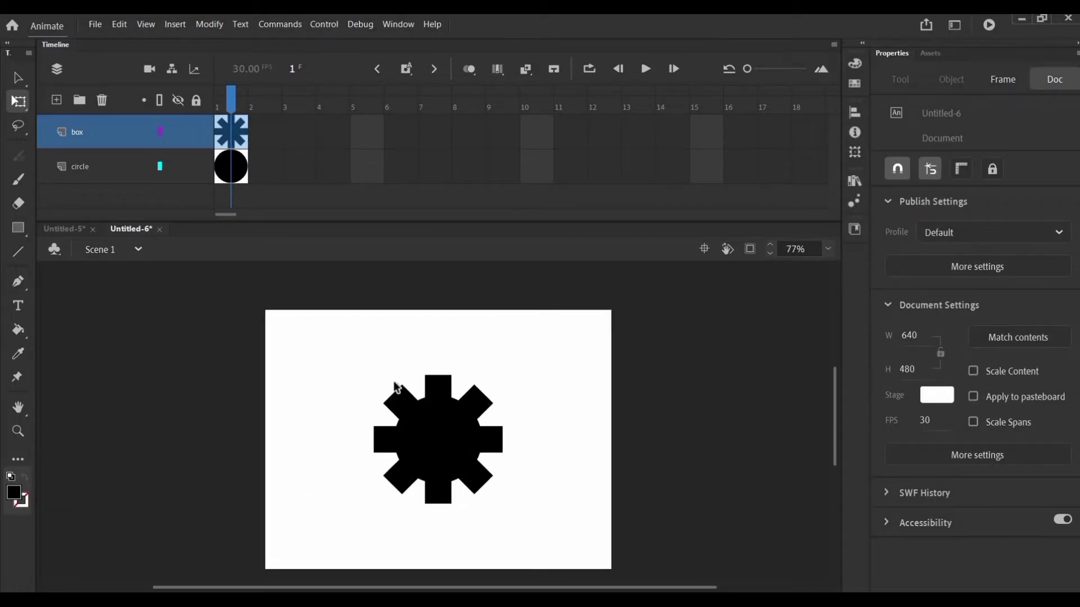
pyautogui.moveTo(324, 354); pyautogui.dragTo(548, 555)
pyautogui.press('F8')
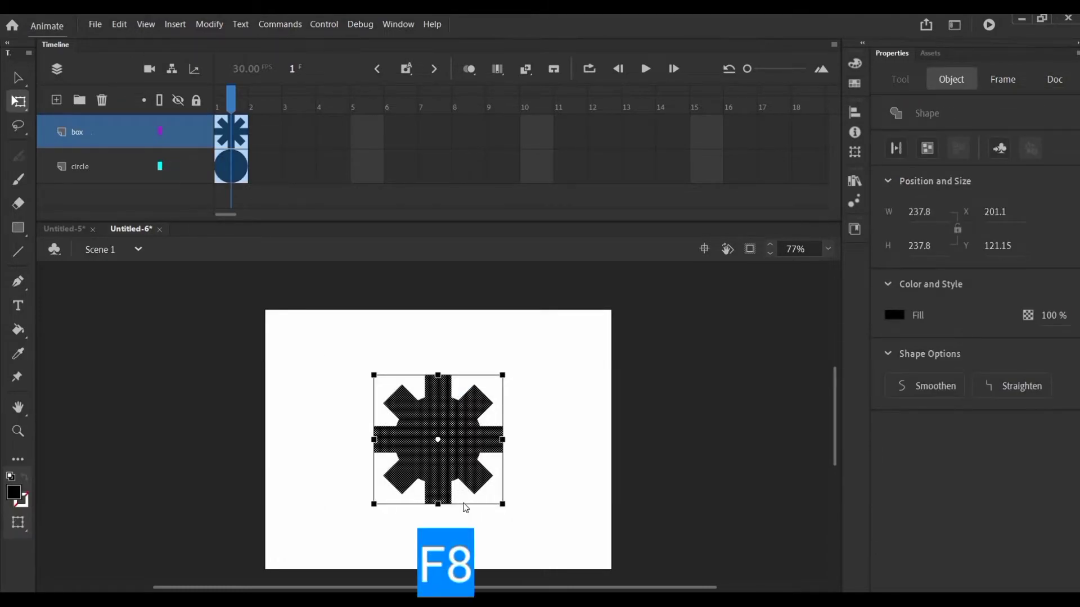
pyautogui.press('Return')
pyautogui.click(578, 448)
pyautogui.scroll(-2, 493, 462)
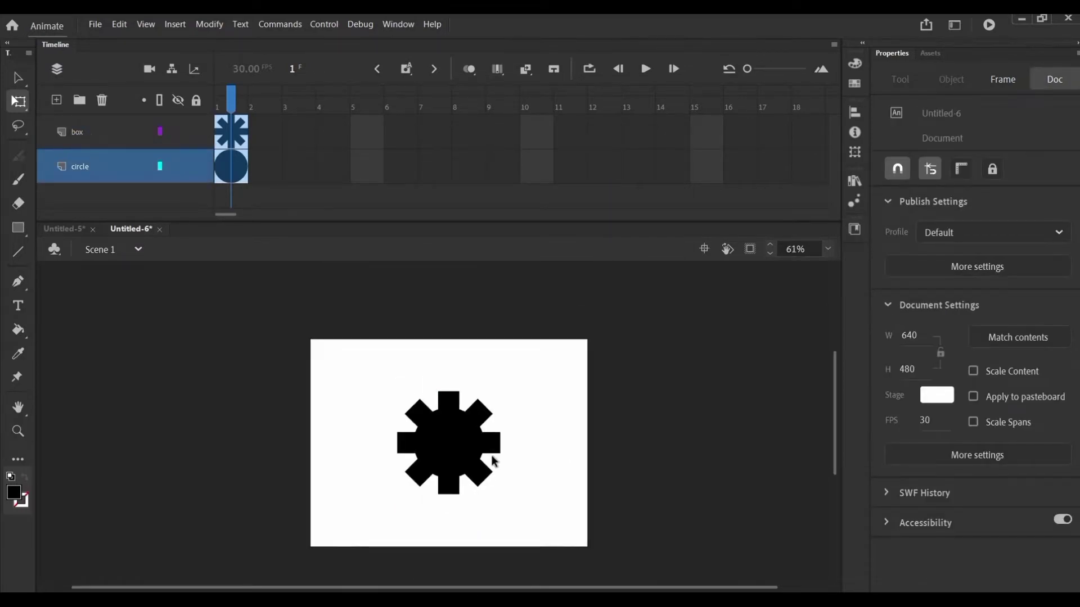
pyautogui.scroll(1, 475, 458)
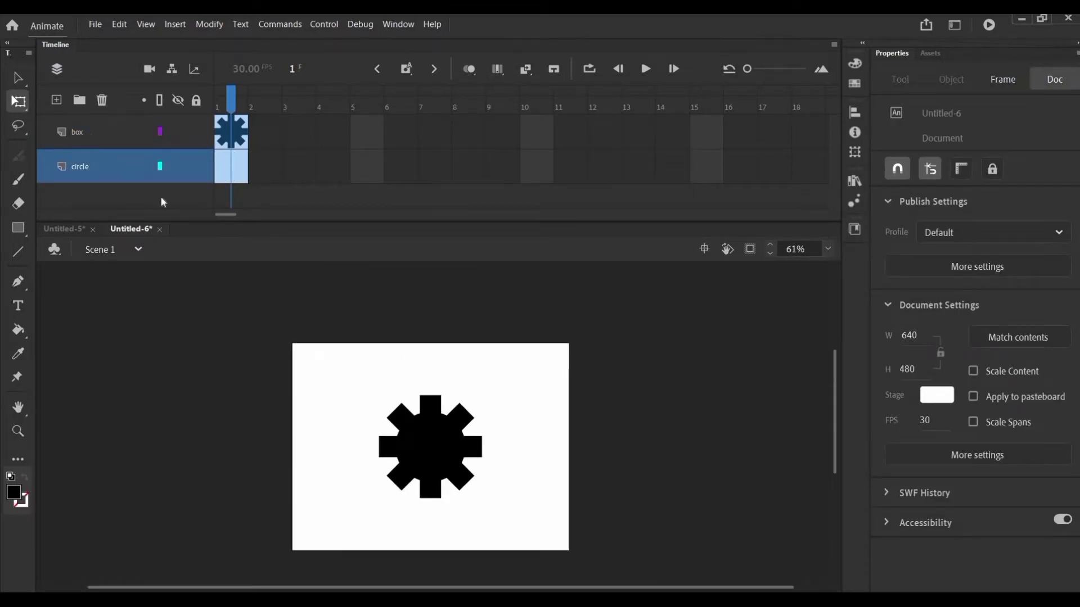
# Delete the empty circle layer, and check the gear's layer by hiding the box layer and restoring its visibility
pyautogui.click(181, 130)
pyautogui.click(179, 133)
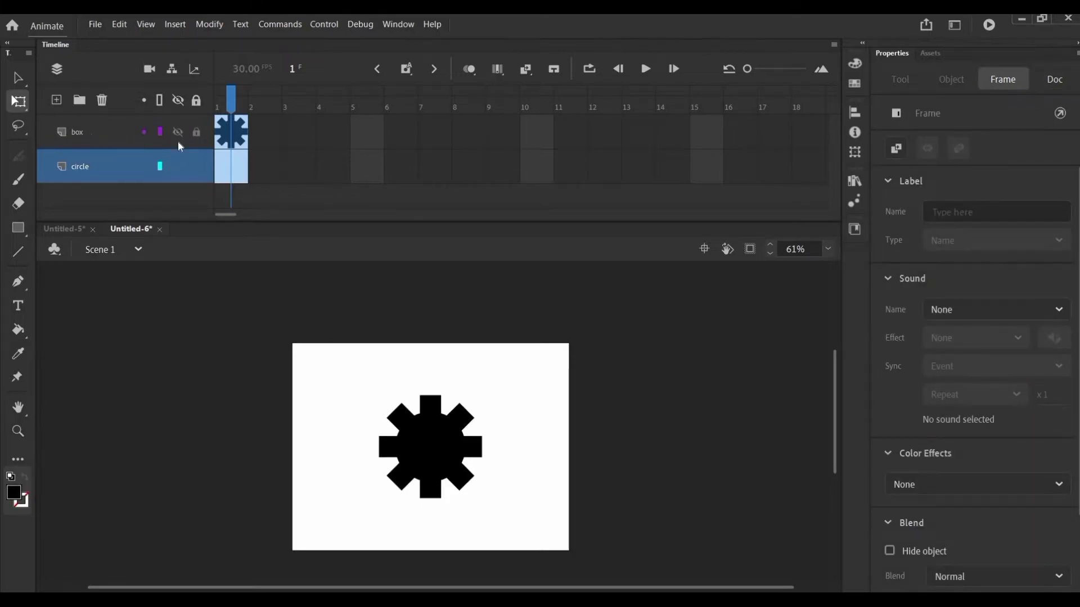
pyautogui.click(108, 164)
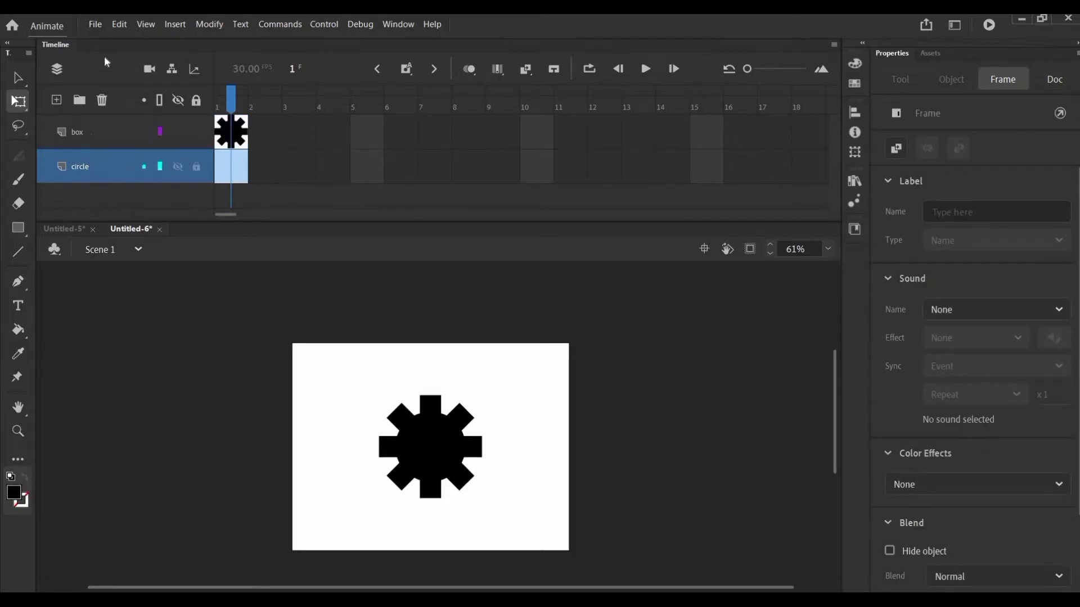
pyautogui.click(102, 101)
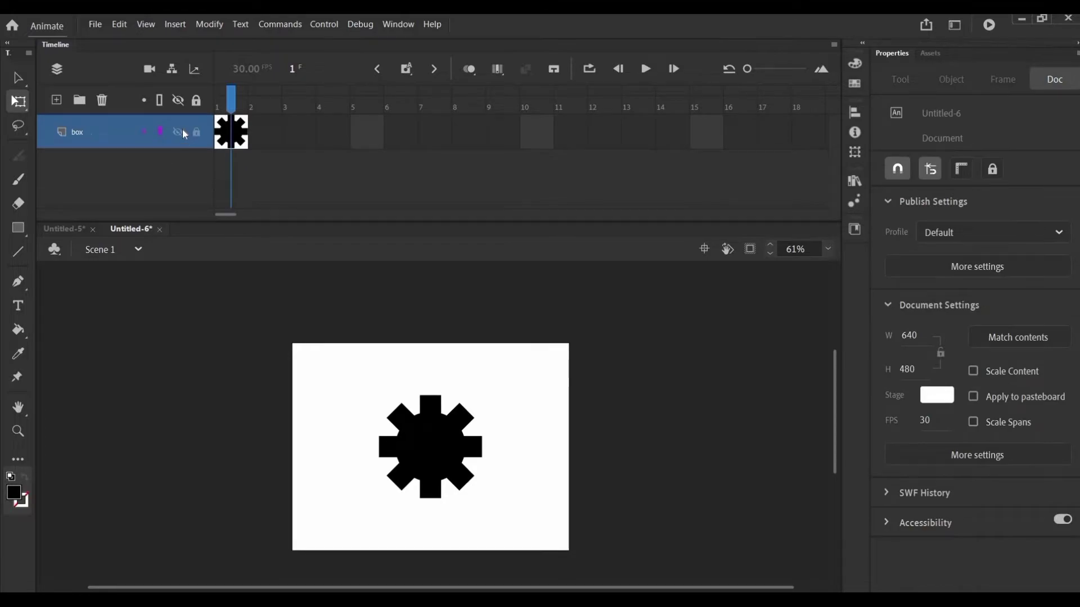
pyautogui.click(179, 131)
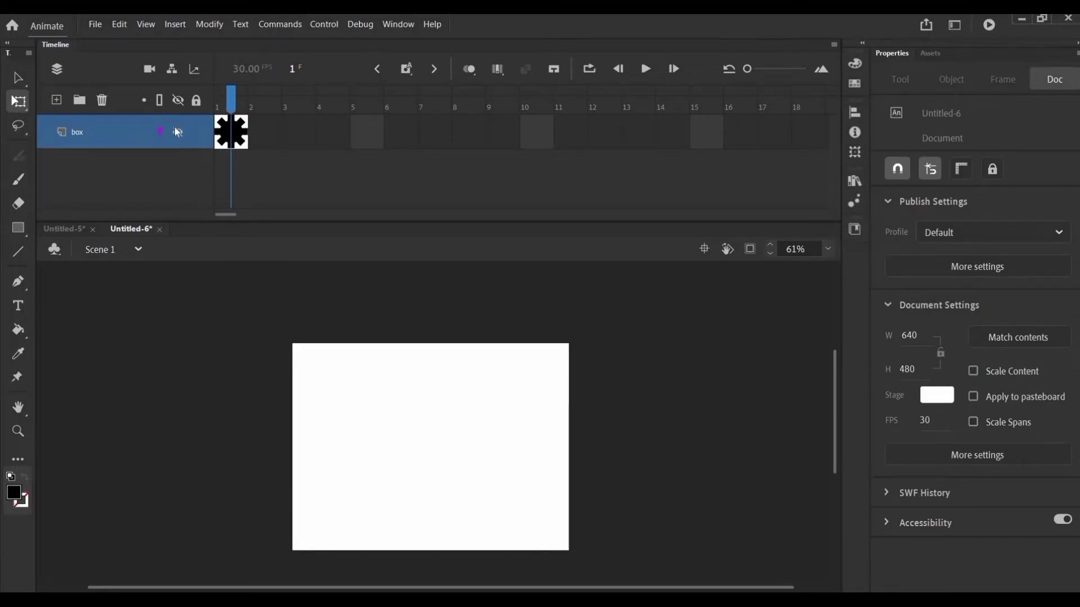
pyautogui.hotkey('ctrl', 'z')
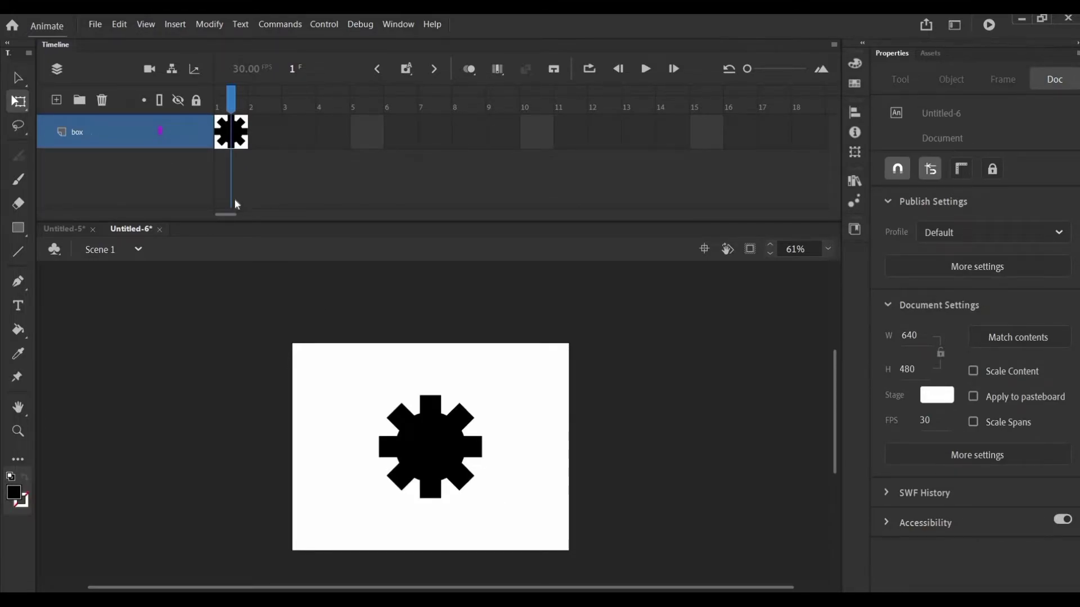
# Convert frame 30 of the box layer to a keyframe and create a classic tween leading up to it
pyautogui.moveTo(225, 214); pyautogui.dragTo(250, 218)
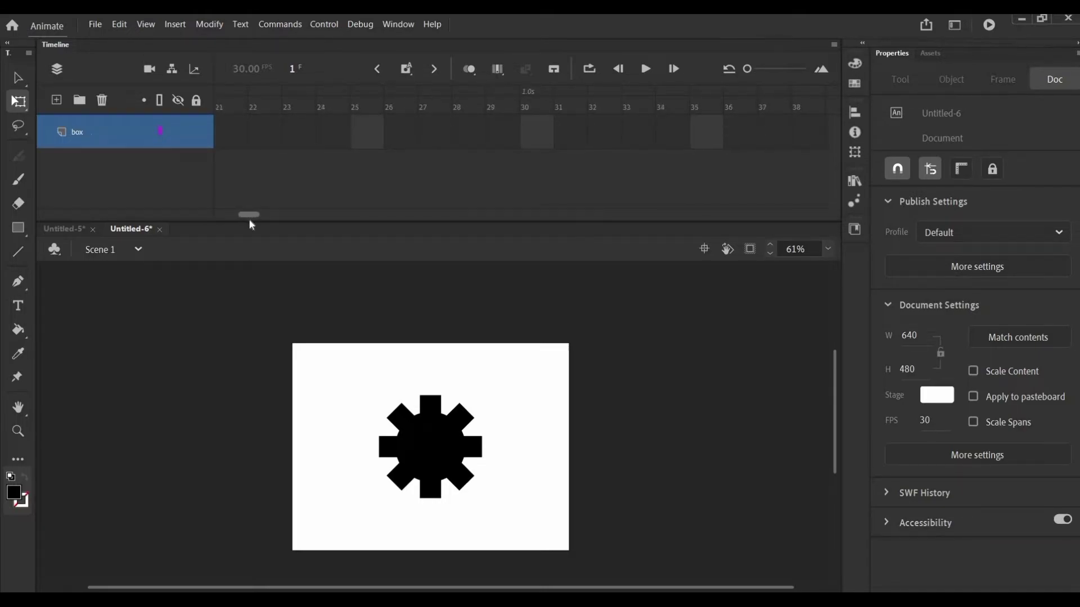
pyautogui.rightClick(532, 137)
pyautogui.click(587, 281)
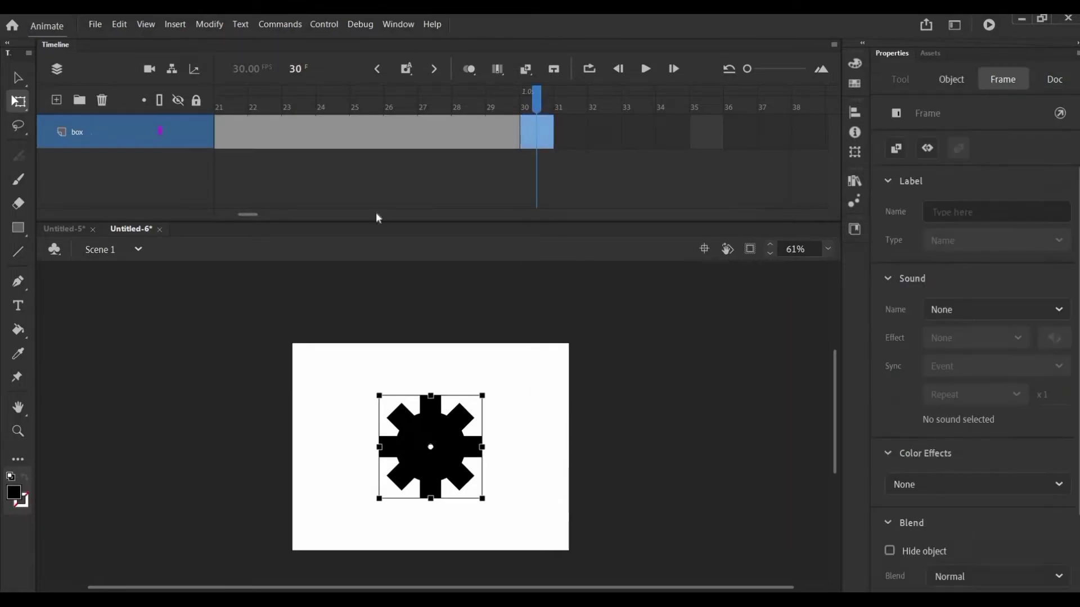
pyautogui.moveTo(452, 135); pyautogui.dragTo(394, 133)
pyautogui.rightClick(395, 133)
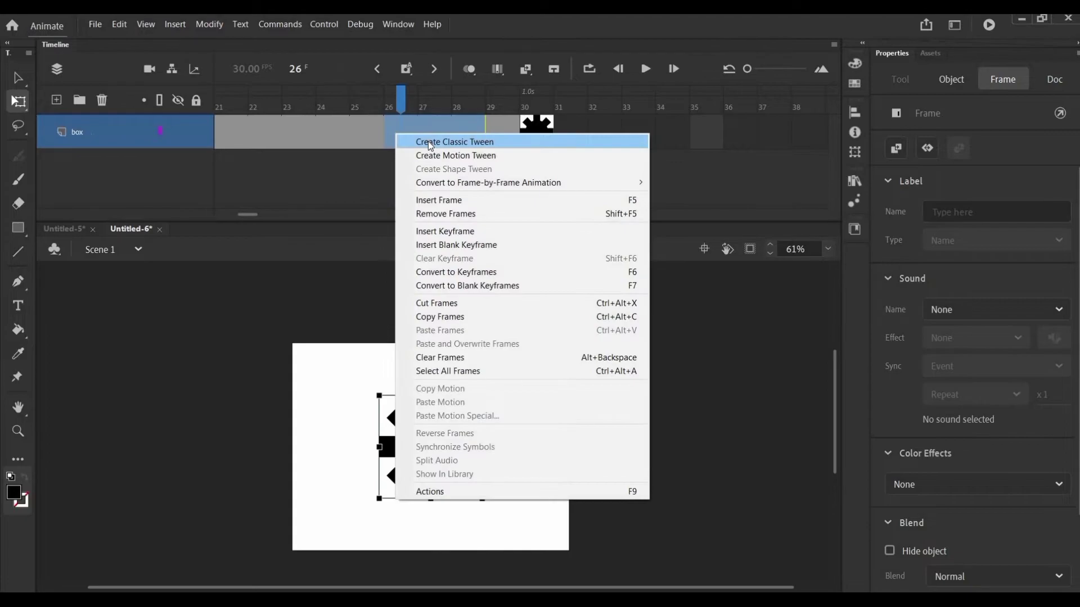
pyautogui.click(489, 142)
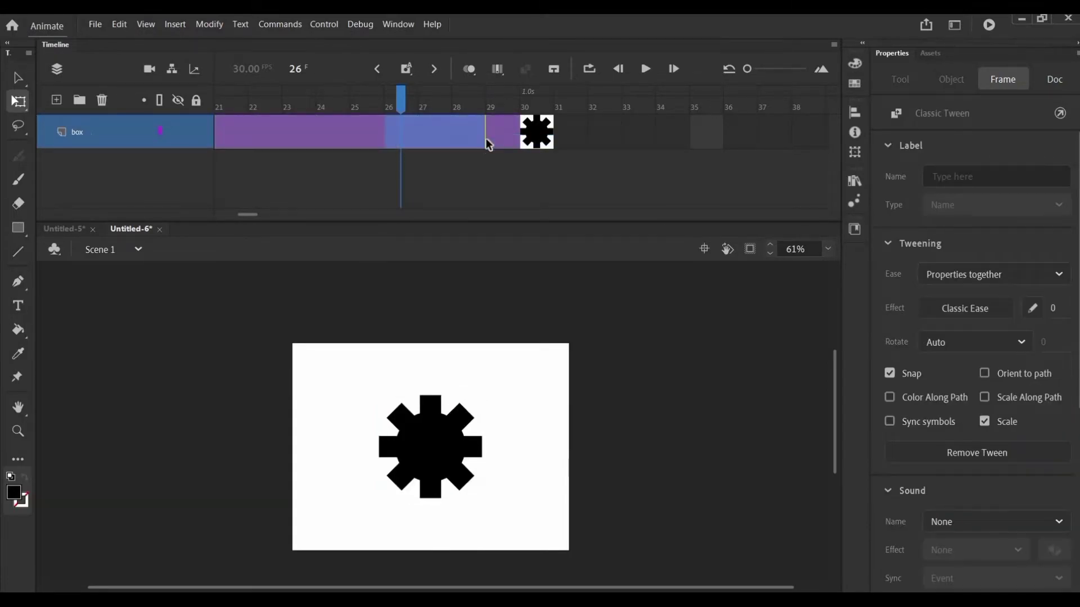
# Set the gear's classic tween to rotate clockwise 2 times, and test the movie
pyautogui.click(977, 341)
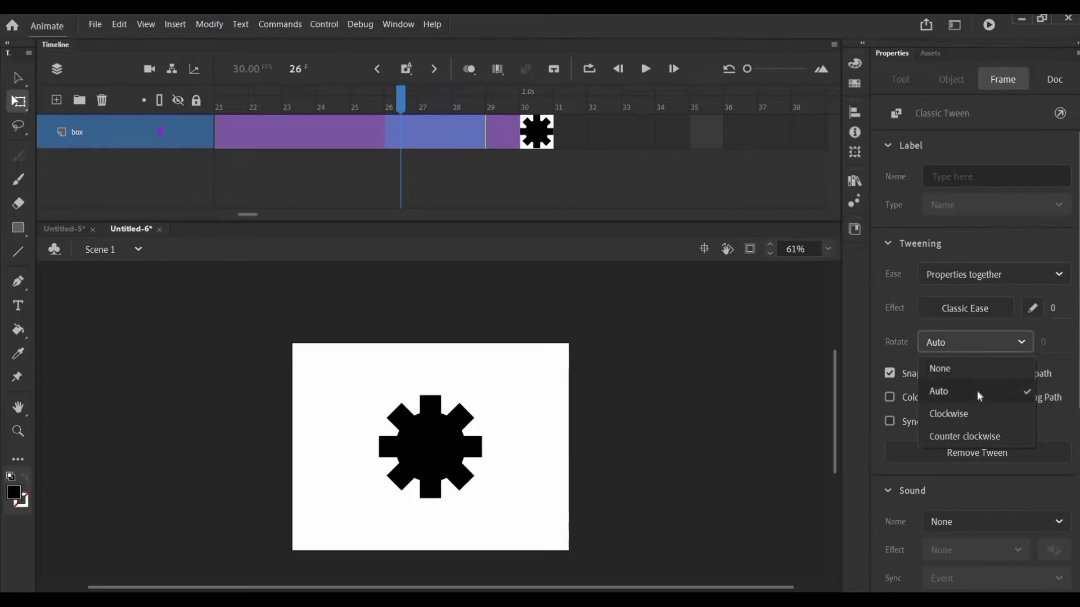
pyautogui.click(971, 414)
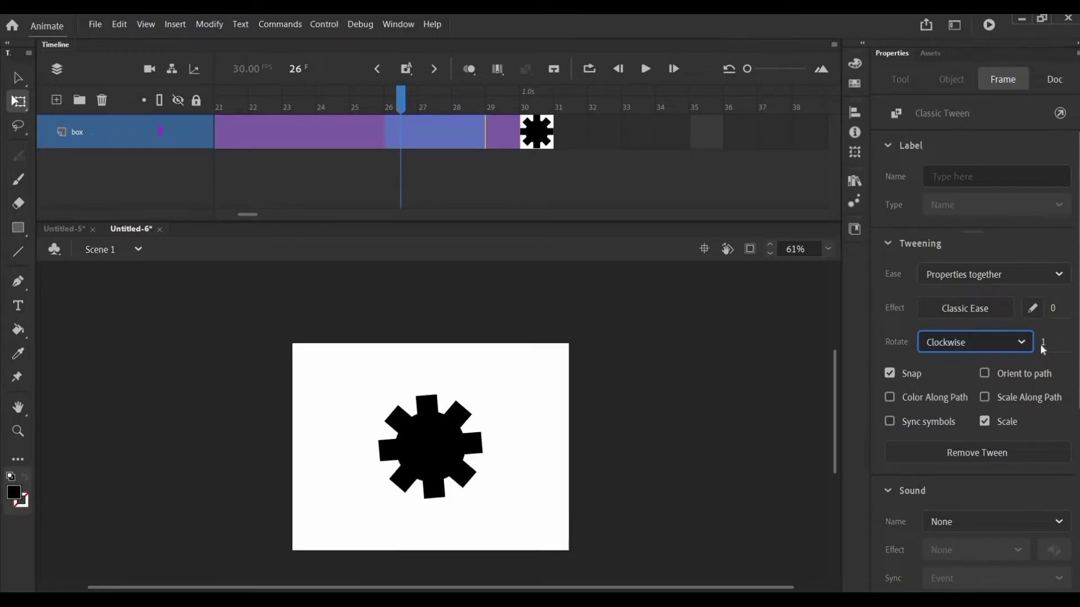
pyautogui.click(1047, 343)
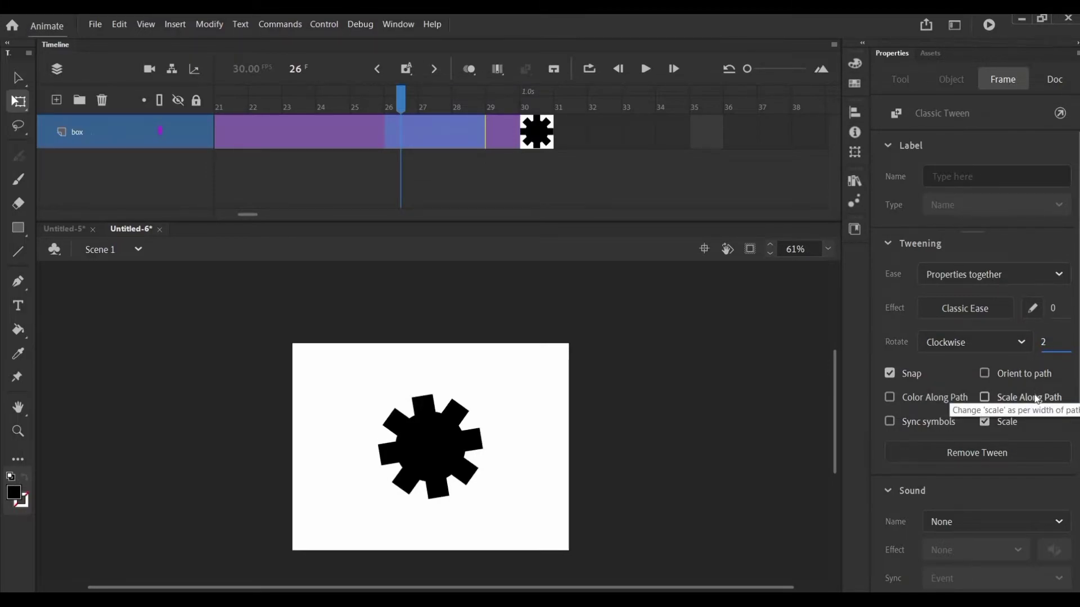
pyautogui.hotkey('ctrl', 'Return')
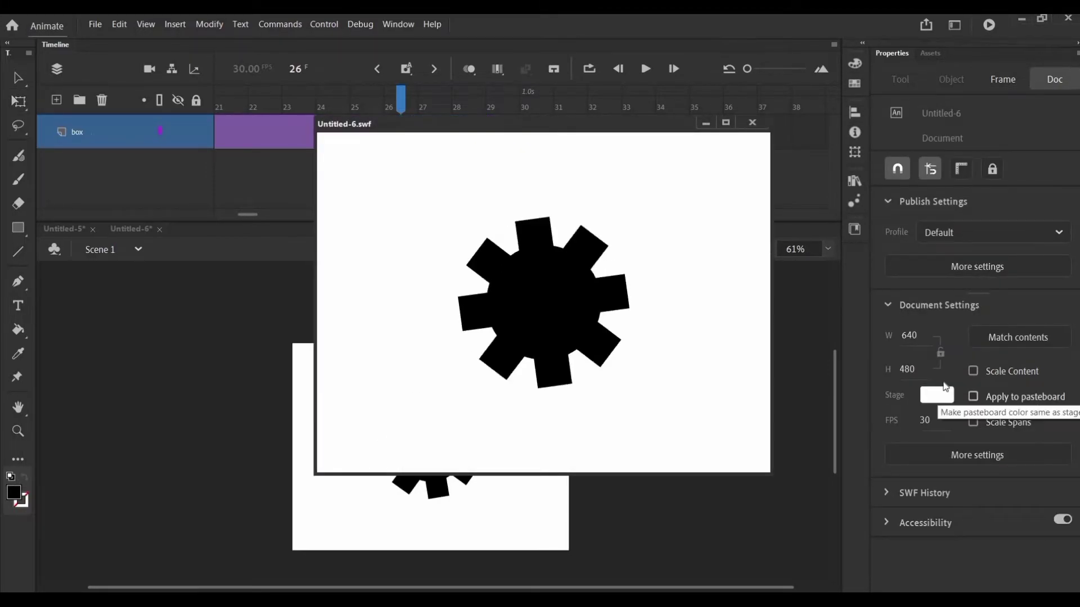
pyautogui.click(753, 123)
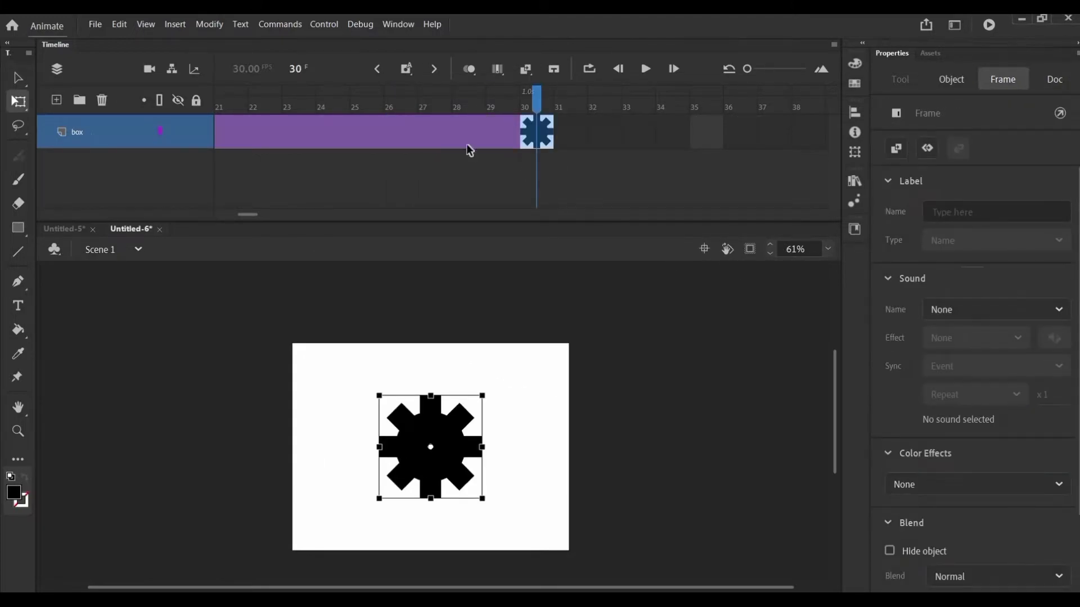
# Reduce the gear tween's clockwise rotation count to 1 and test the movie again
pyautogui.moveTo(467, 137); pyautogui.dragTo(451, 130)
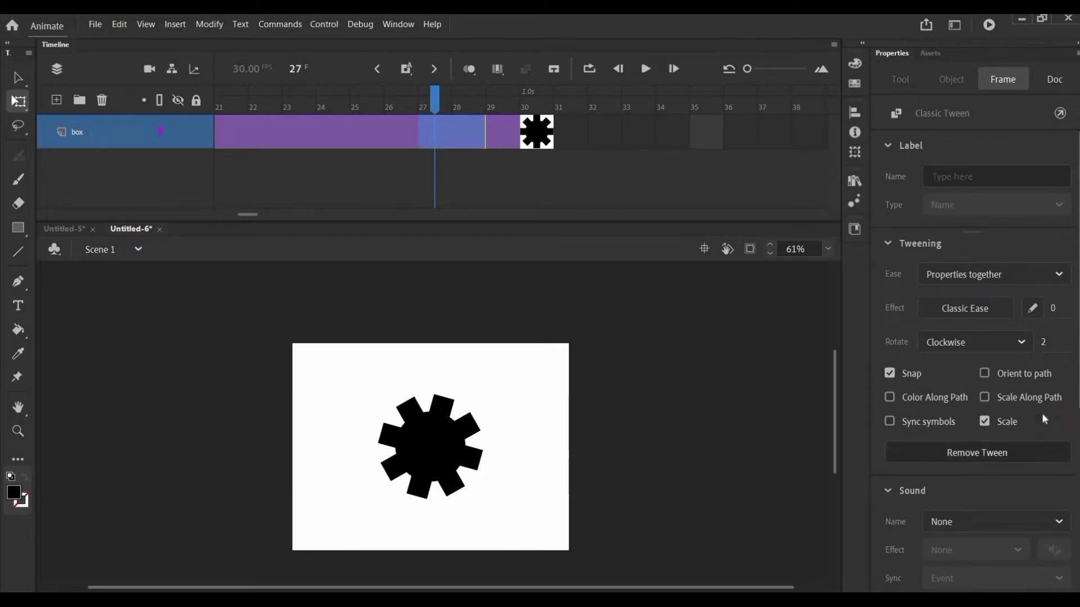
pyautogui.click(1044, 343)
pyautogui.write('1')
pyautogui.hotkey('ctrl', 'Return')
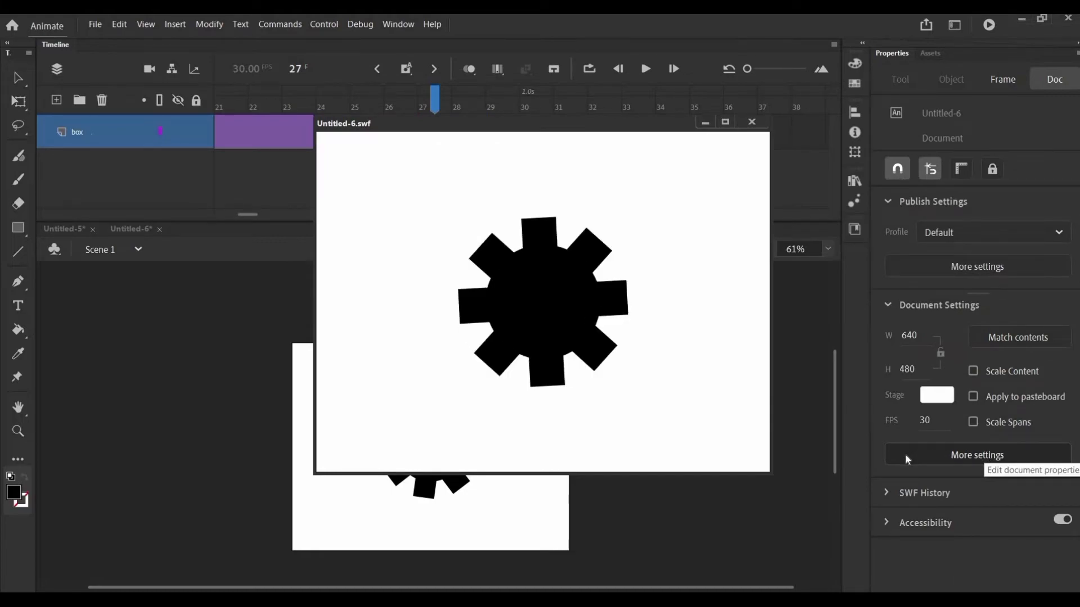
pyautogui.click(752, 122)
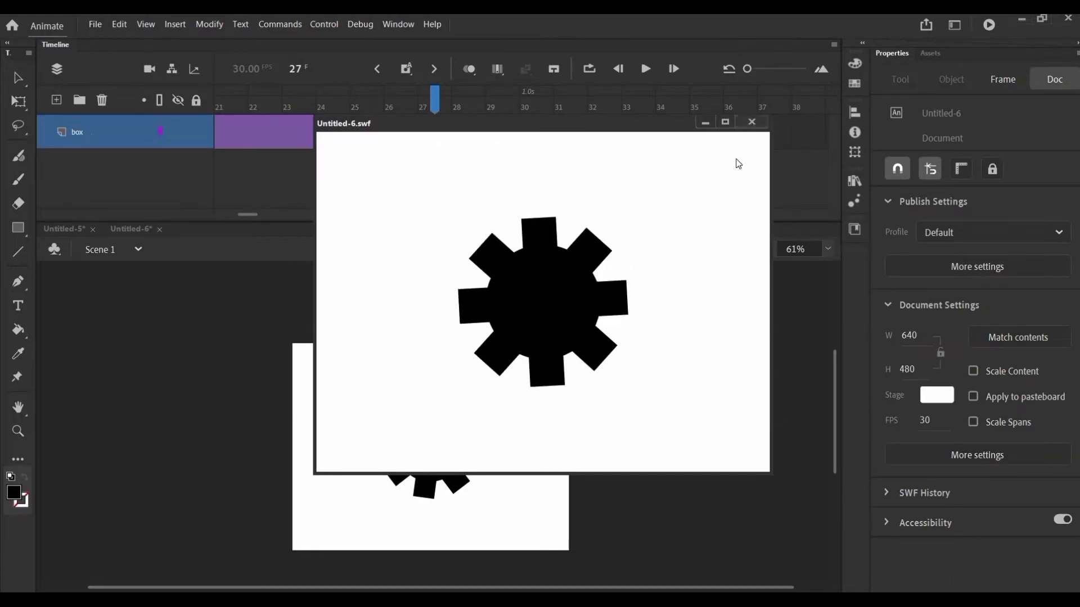
# Slow the gear's rotation by selecting the tween frames through frame 23, inserting as many extra frames, and testing the movie
pyautogui.moveTo(434, 107); pyautogui.dragTo(838, 181)
pyautogui.moveTo(187, 143); pyautogui.dragTo(821, 145)
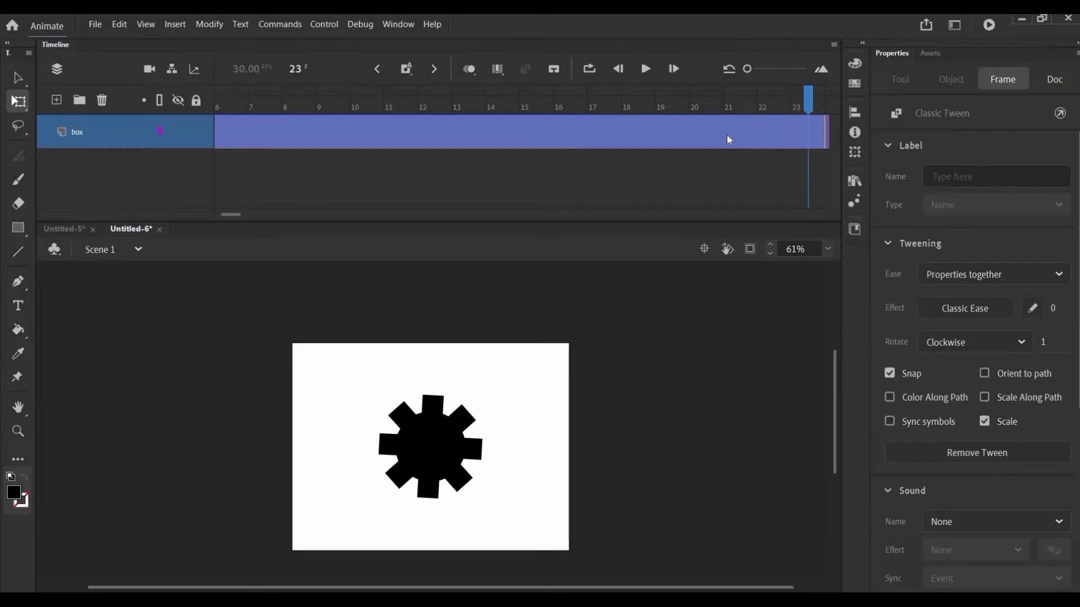
pyautogui.rightClick(727, 137)
pyautogui.click(775, 204)
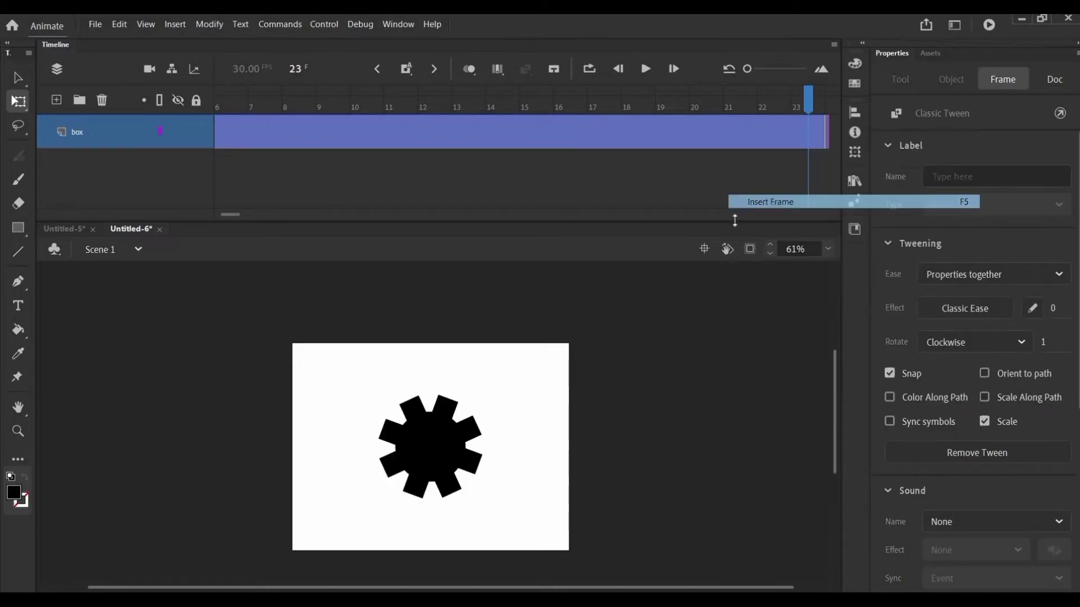
pyautogui.click(561, 360)
pyautogui.hotkey('ctrl', 'Return')
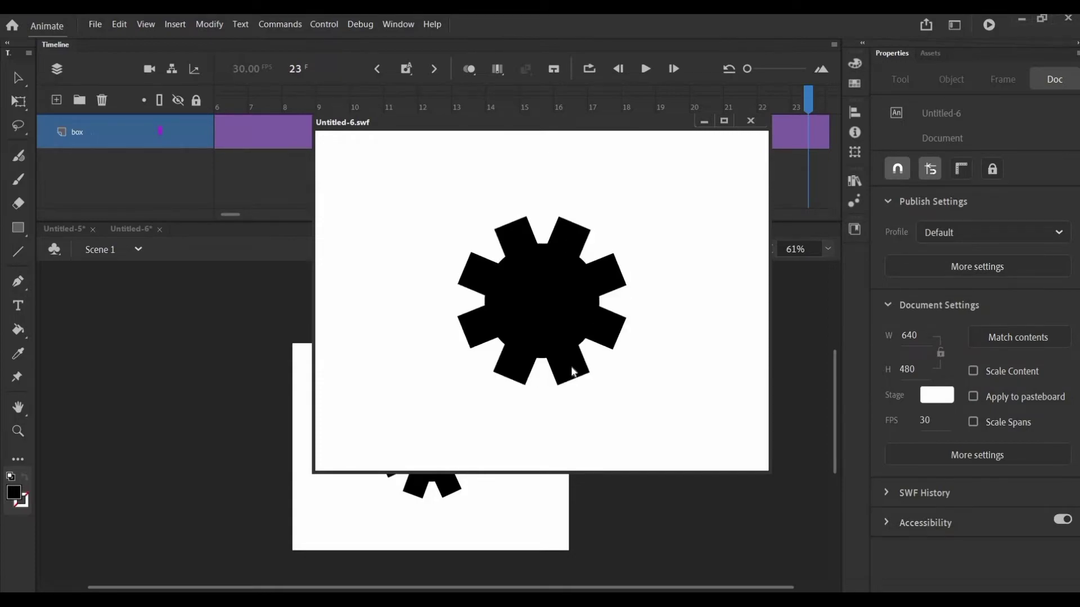
pyautogui.click(751, 123)
# Lengthen the rotation further by inserting frames over the selected frames 11 to 20 of the tween, and test the movie
pyautogui.press('q')
pyautogui.moveTo(416, 138); pyautogui.dragTo(701, 154)
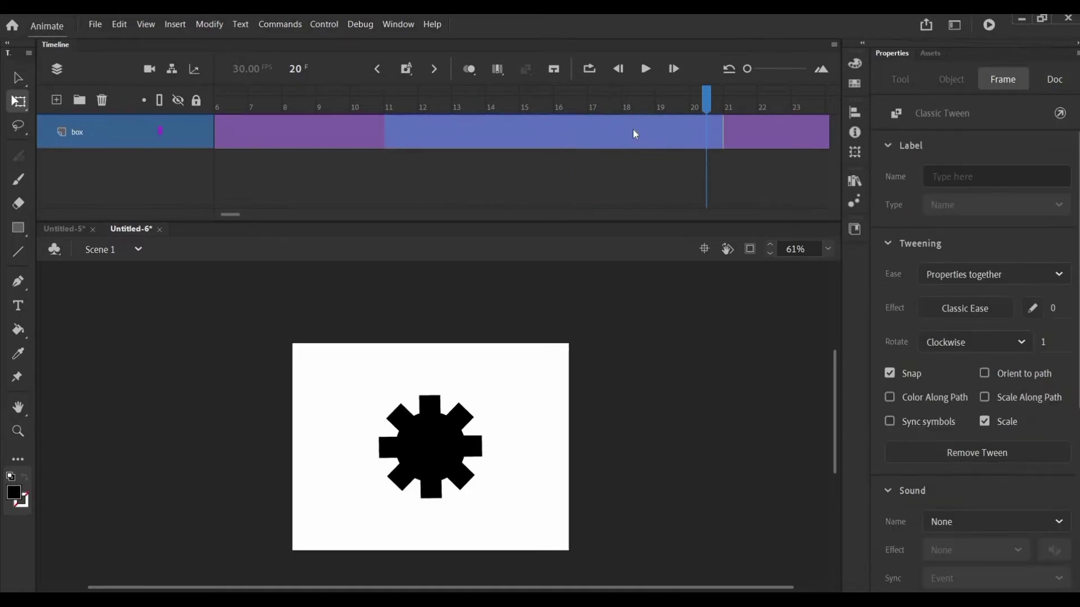
pyautogui.rightClick(633, 129)
pyautogui.click(687, 206)
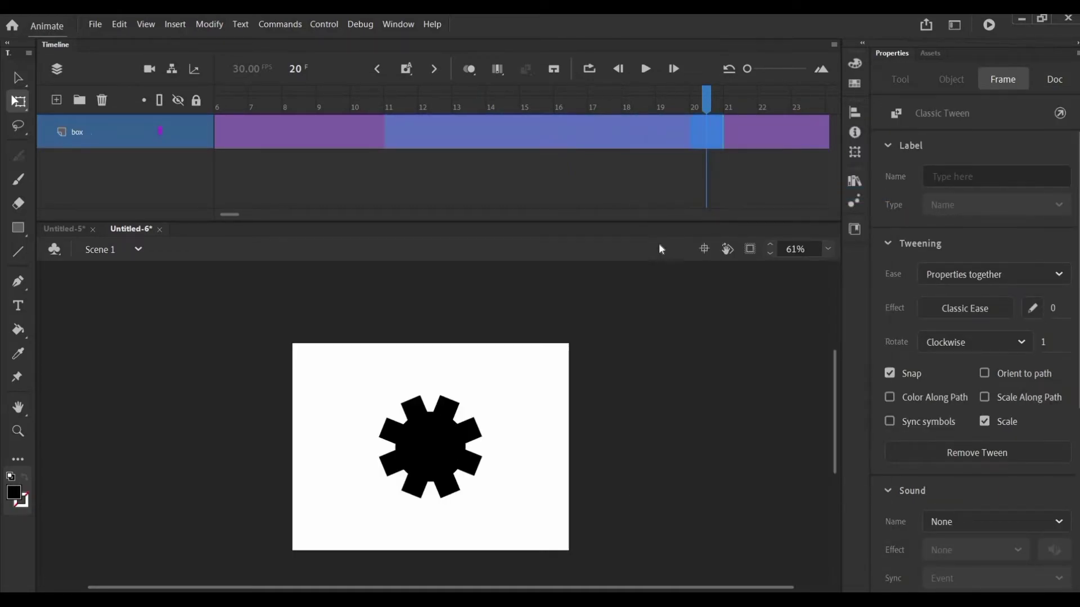
pyautogui.hotkey('ctrl', 'Return')
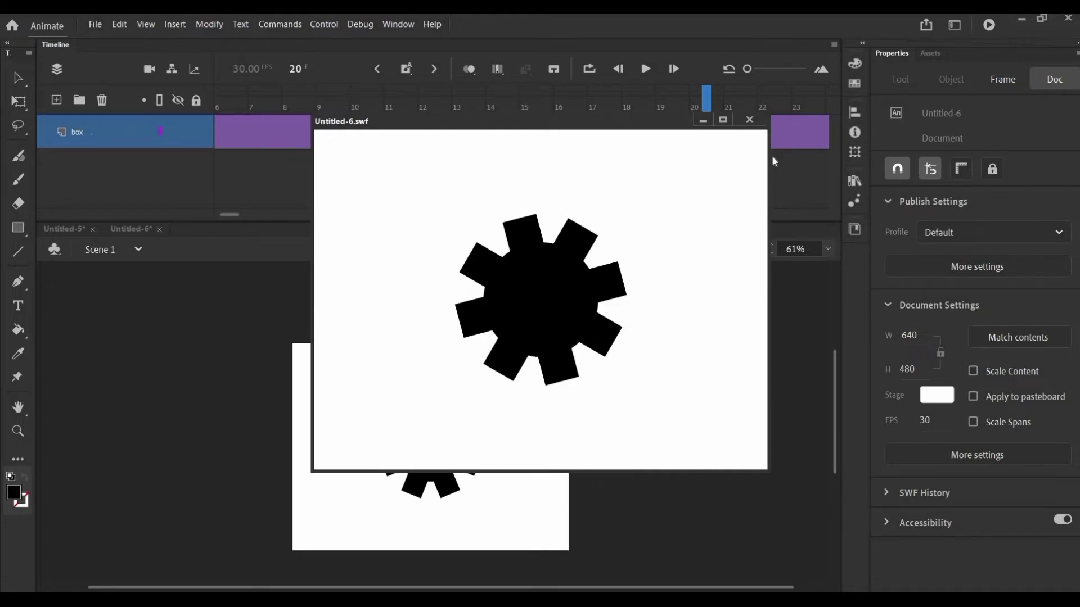
pyautogui.click(749, 120)
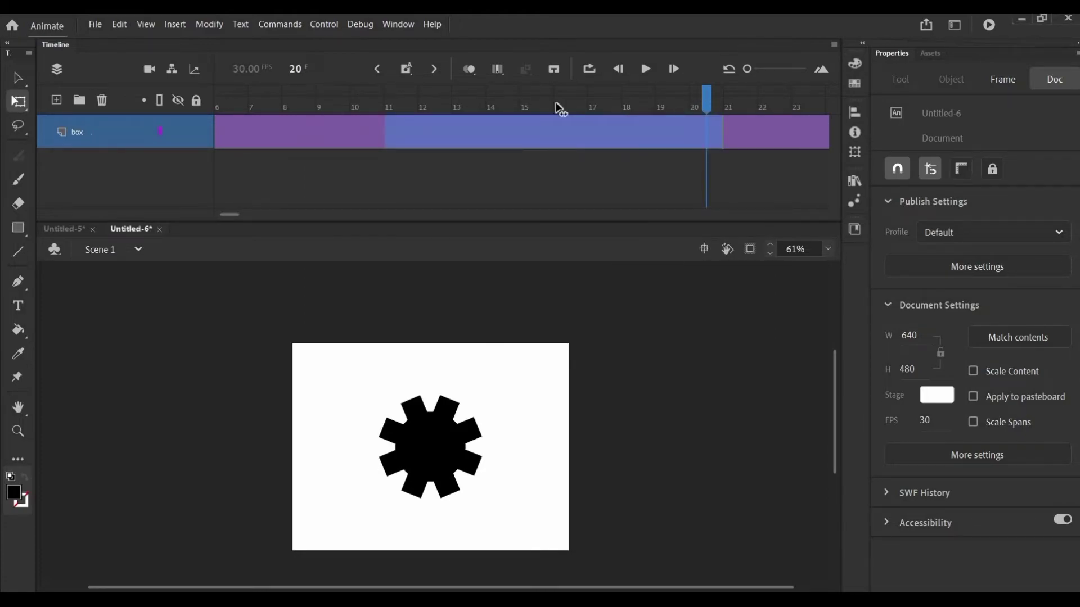
# Return to frame 1 of the timeline and copy the gear symbol from the stage
pyautogui.hotkey('shift', ',')
pyautogui.click(448, 416)
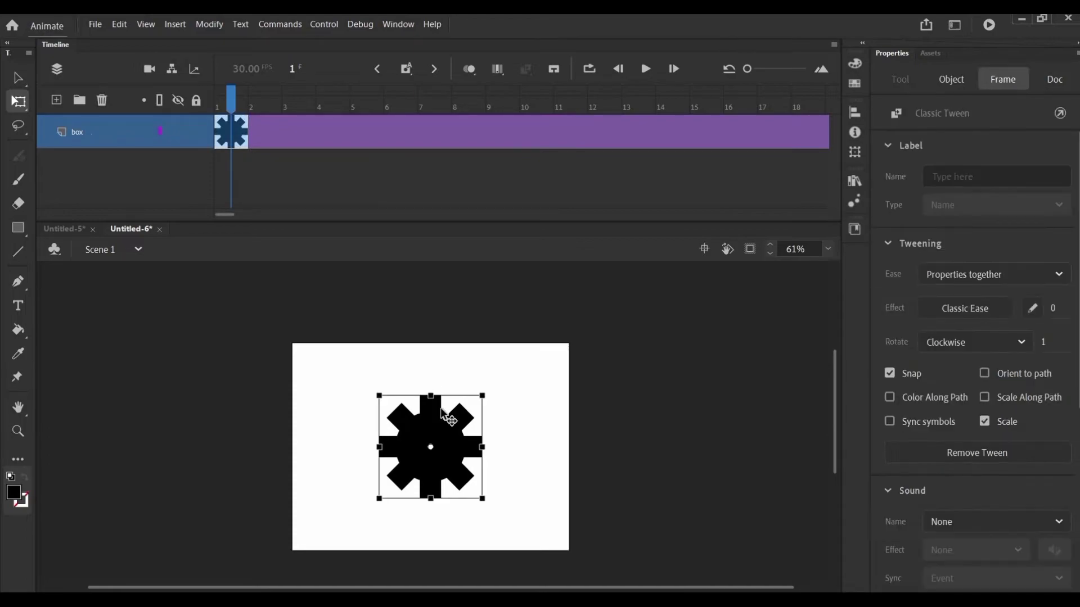
pyautogui.rightClick(441, 419)
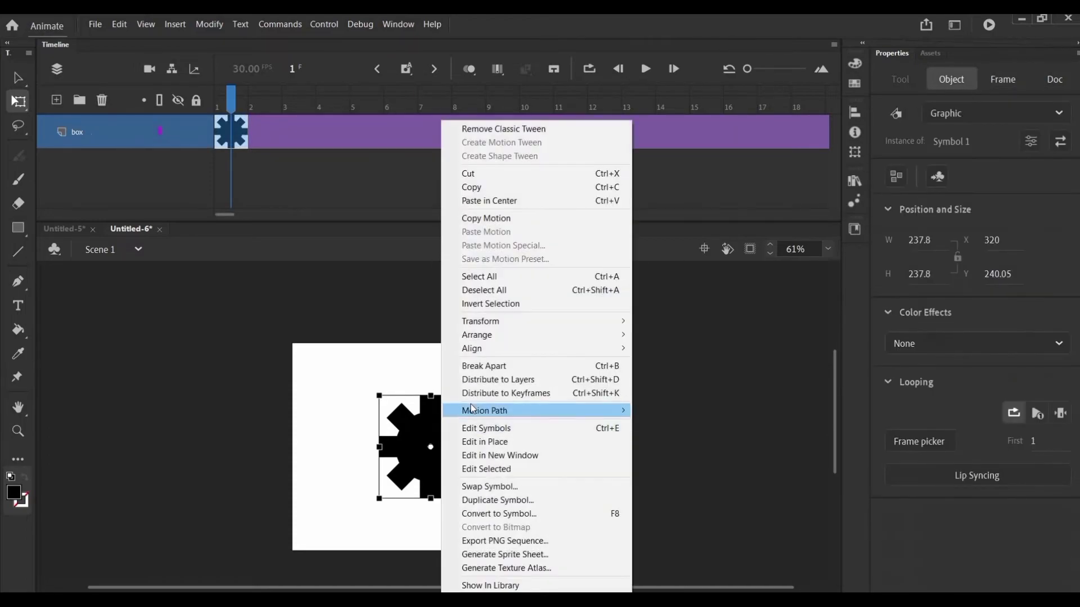
pyautogui.click(500, 188)
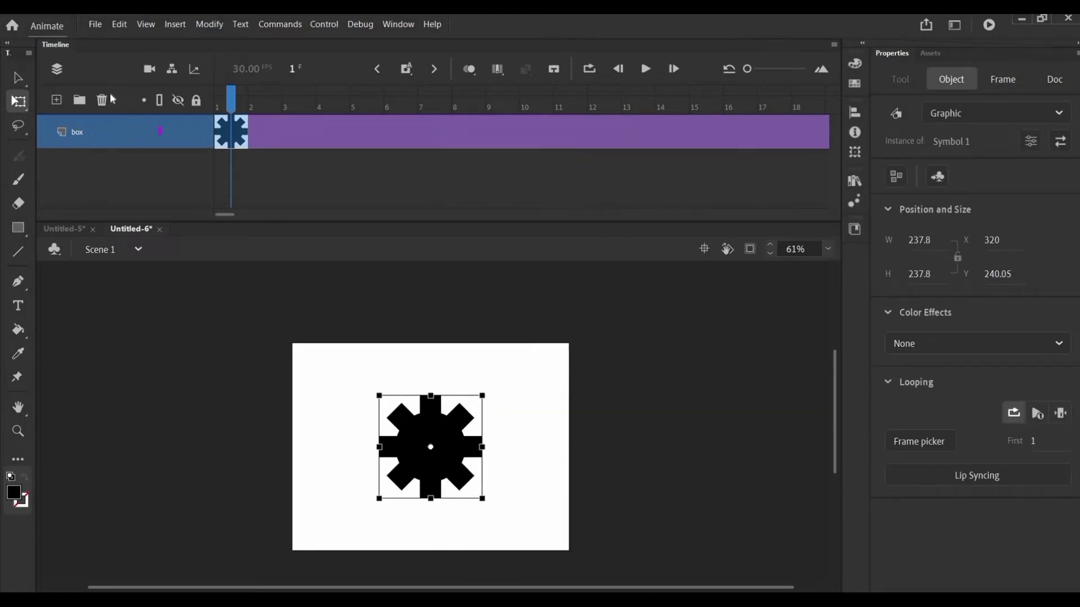
# Add a new layer above the box layer and name it second
pyautogui.click(56, 99)
pyautogui.doubleClick(80, 131)
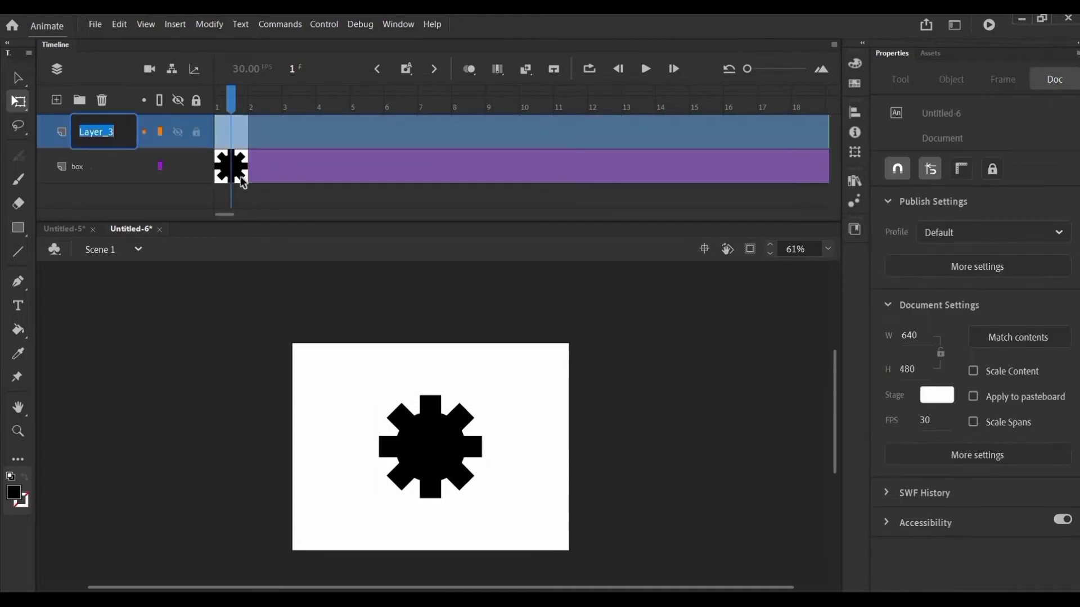
pyautogui.write('secon')
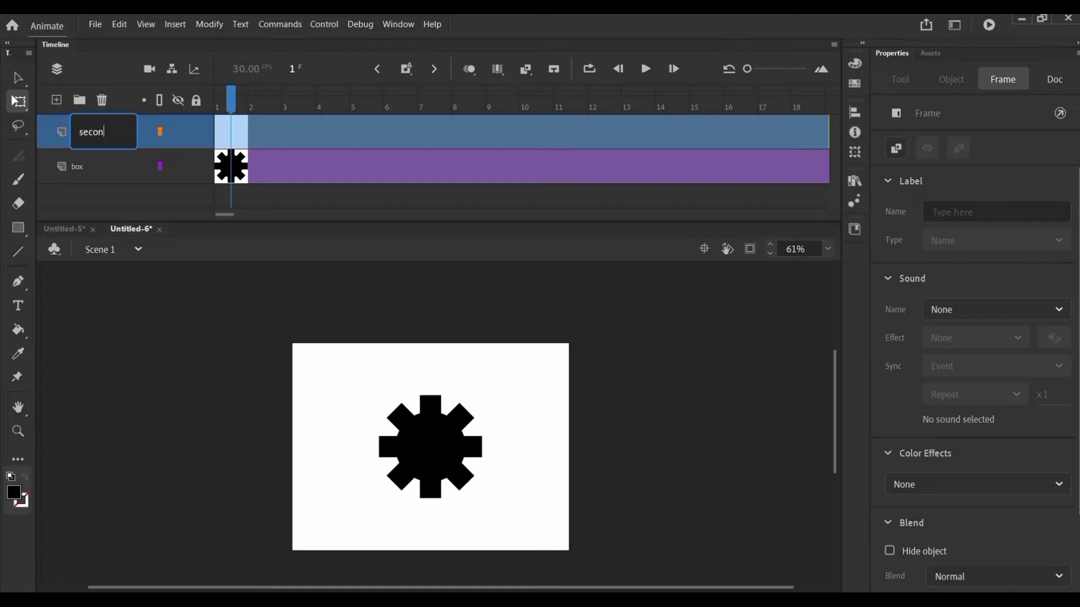
pyautogui.write('d')
pyautogui.press('Return')
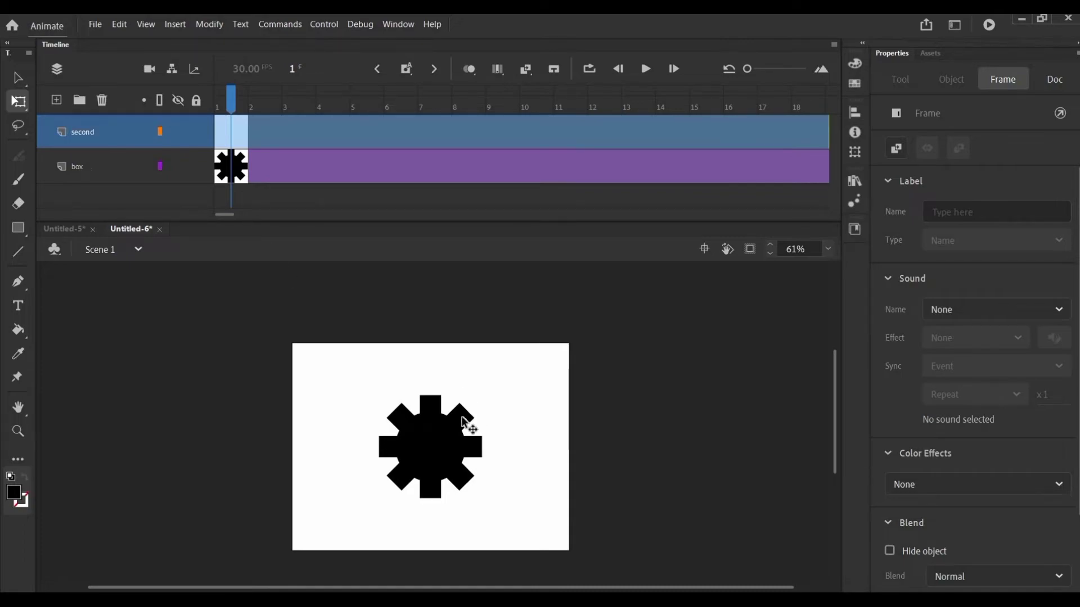
# Paste the gear onto the second layer and place it at about X 536, Y 109, meshing with the first gear's upper-right teeth
pyautogui.rightClick(396, 406)
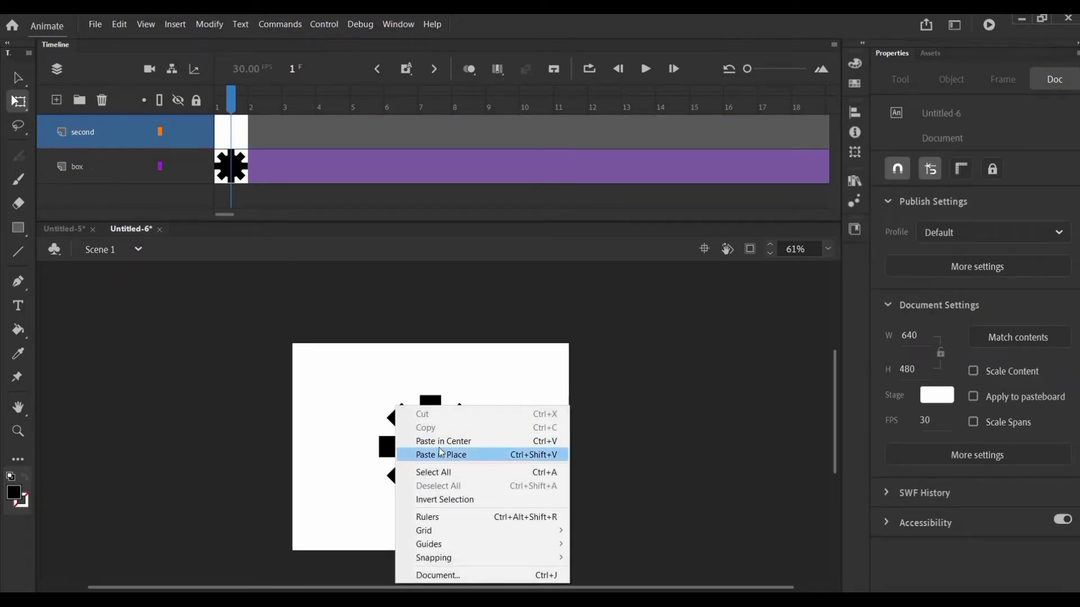
pyautogui.click(437, 441)
pyautogui.moveTo(464, 417); pyautogui.dragTo(556, 387)
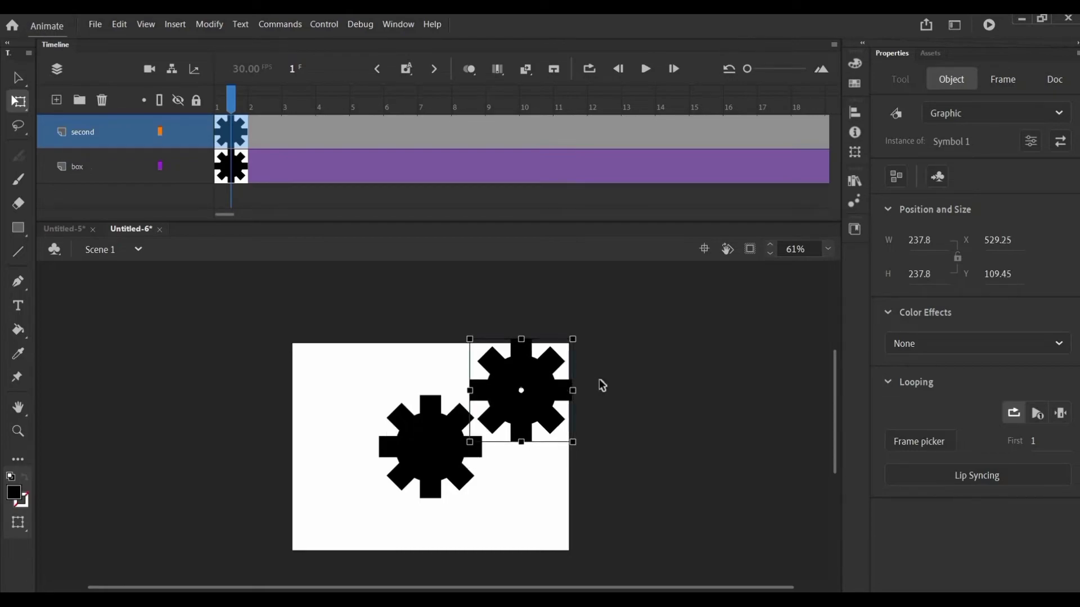
pyautogui.click(587, 408)
pyautogui.scroll(2, 527, 402)
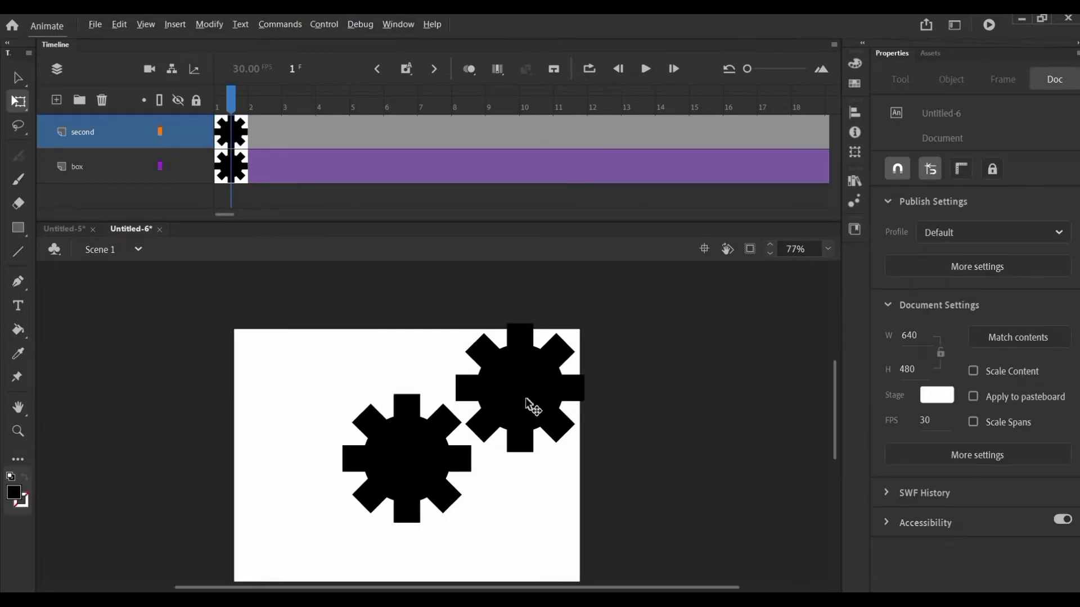
pyautogui.moveTo(519, 408); pyautogui.dragTo(535, 404)
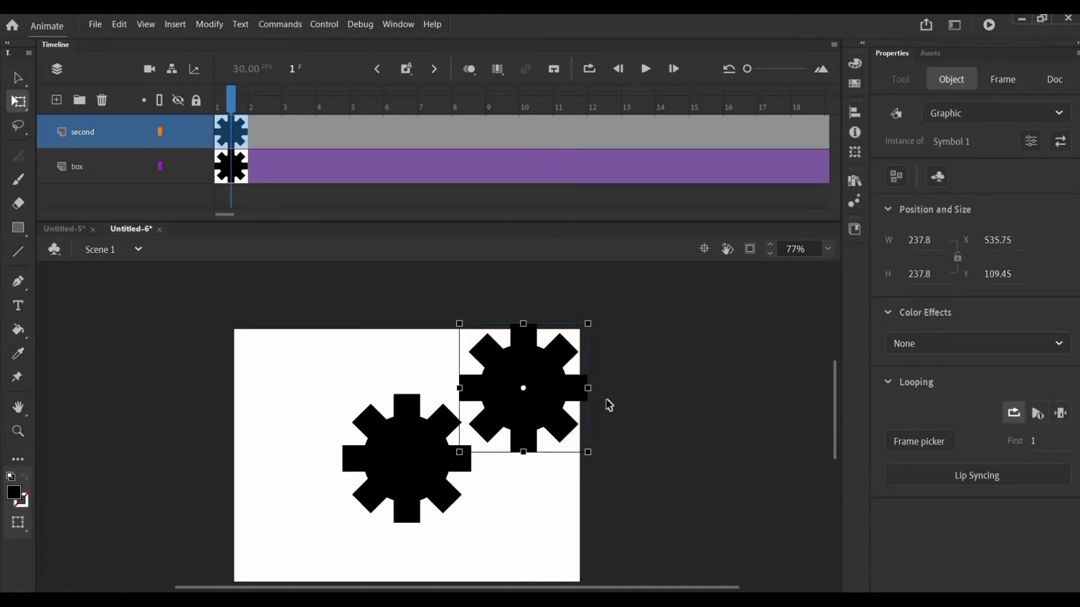
pyautogui.click(611, 408)
pyautogui.scroll(-2, 550, 412)
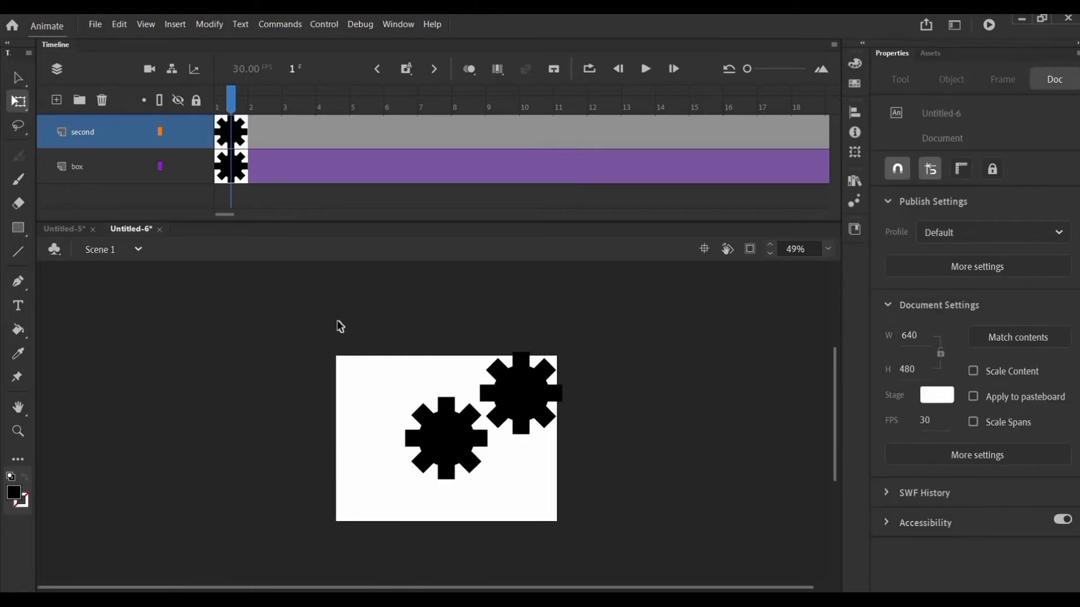
# Convert frame 62 of the second layer to a keyframe, aligned with the box layer's final keyframe
pyautogui.moveTo(221, 215); pyautogui.dragTo(284, 218)
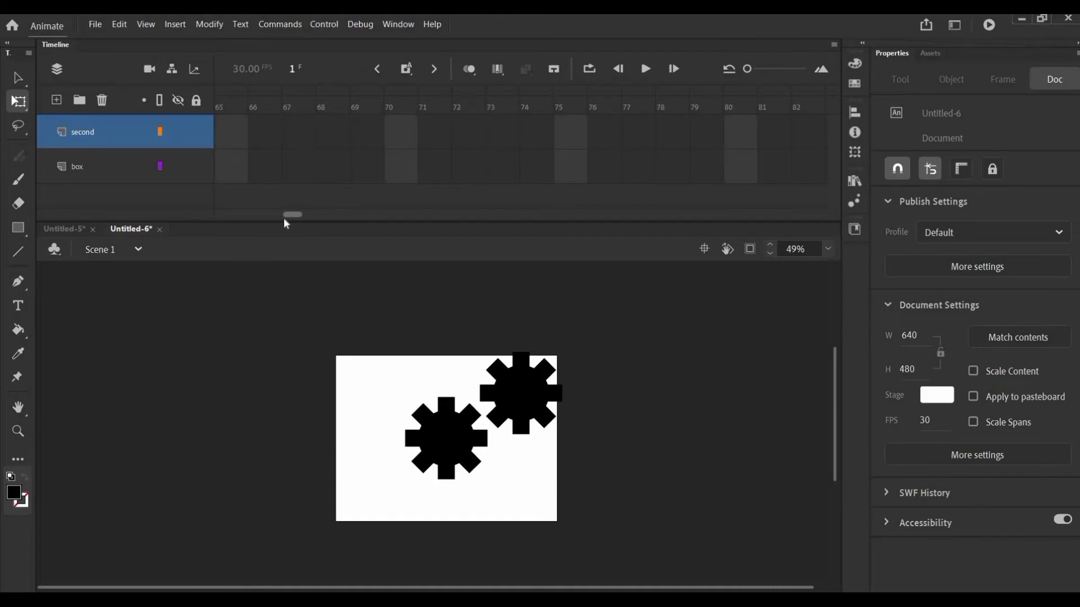
pyautogui.click(265, 129)
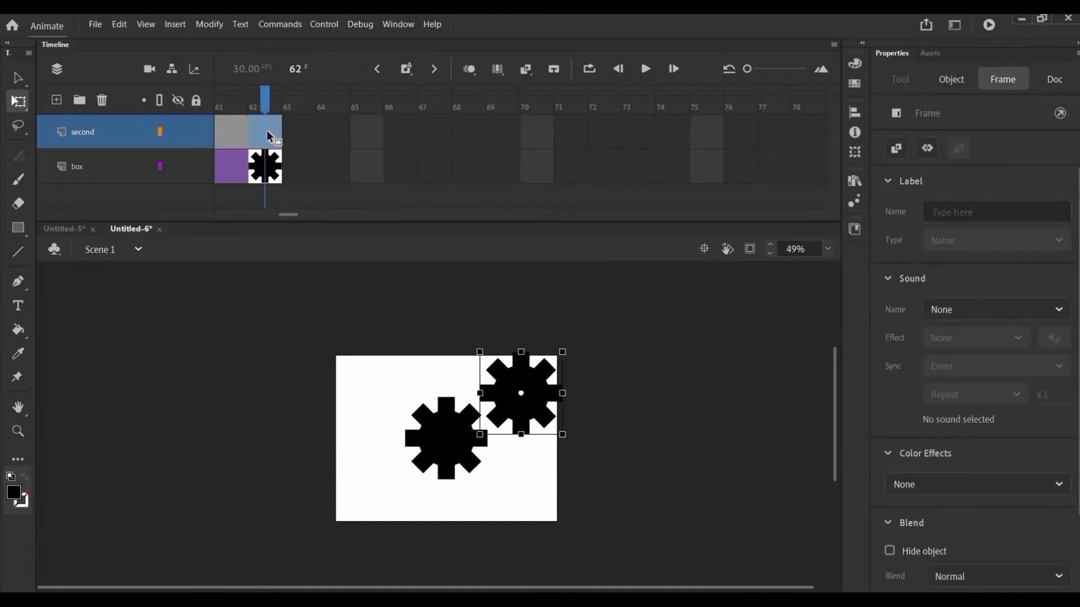
pyautogui.rightClick(267, 131)
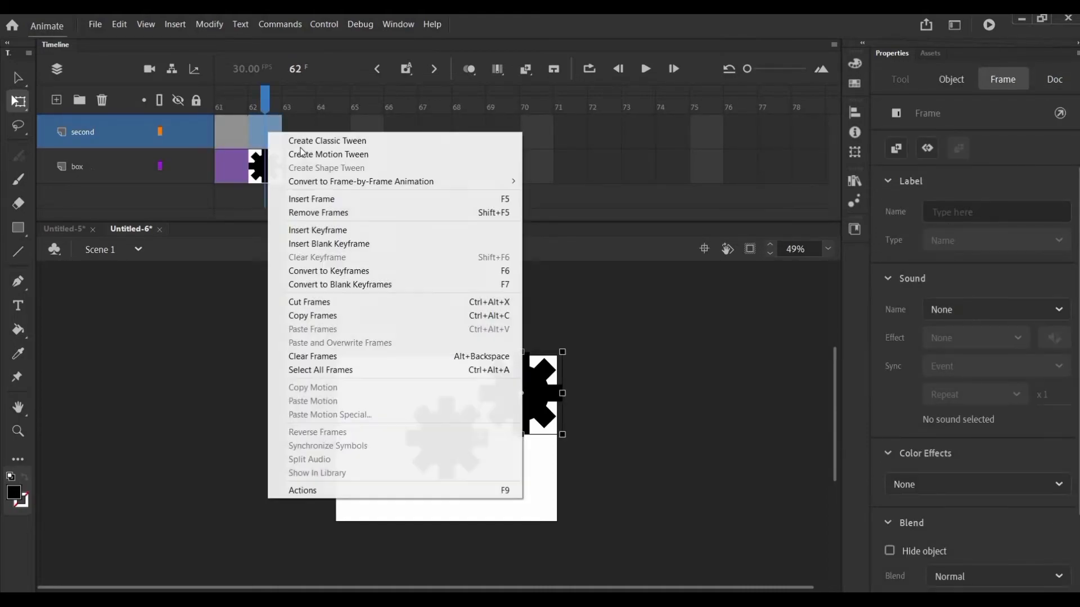
pyautogui.click(307, 272)
# Create a classic tween on the second layer's span before frame 62 and set its rotation to counter clockwise
pyautogui.moveTo(289, 215); pyautogui.dragTo(278, 215)
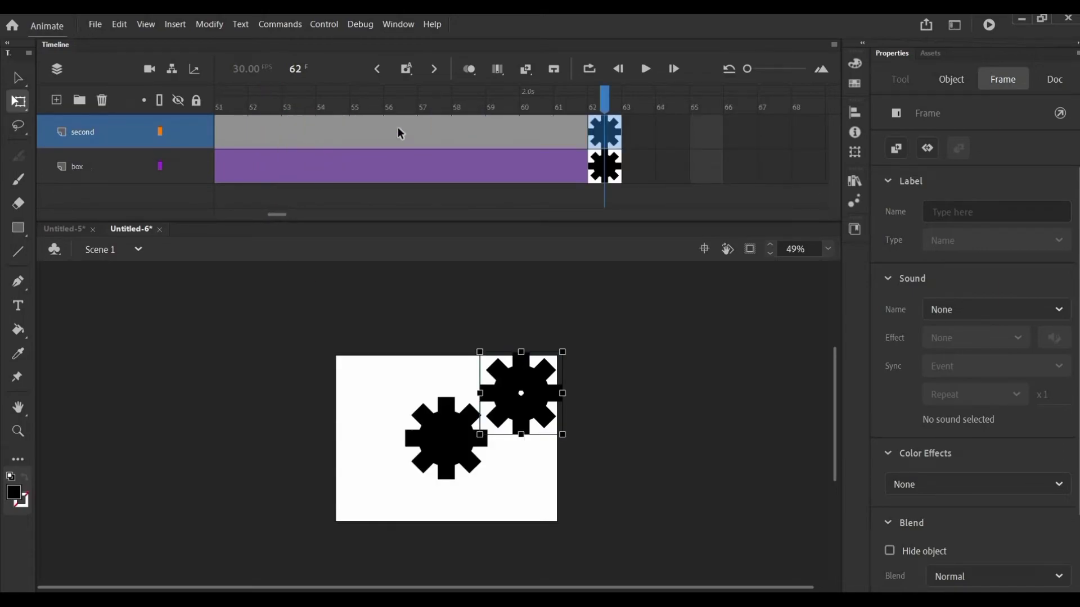
pyautogui.click(401, 133)
pyautogui.moveTo(455, 169); pyautogui.dragTo(432, 178)
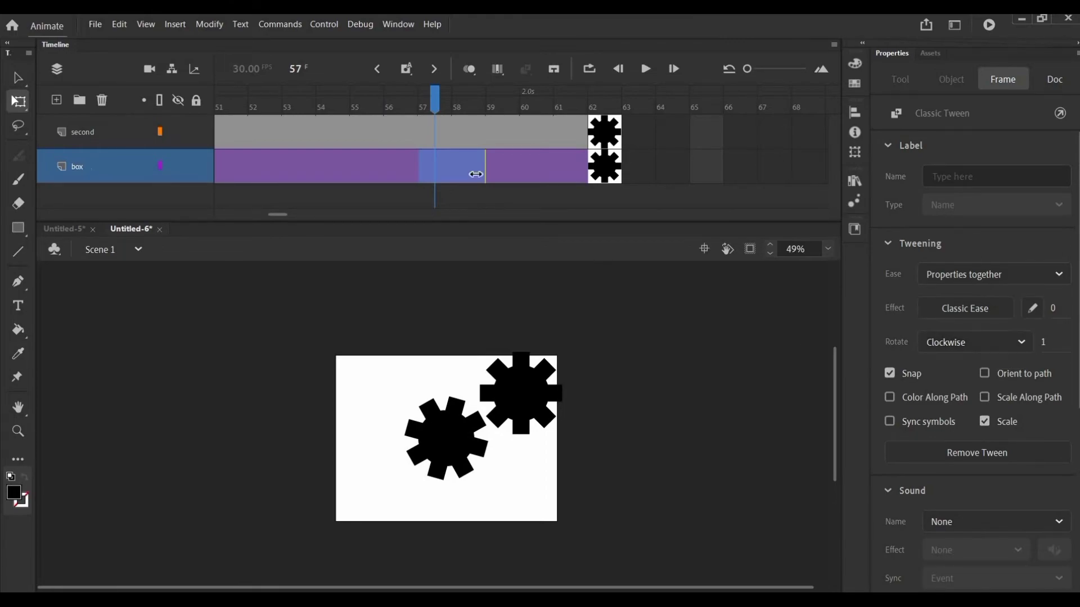
pyautogui.moveTo(488, 142); pyautogui.dragTo(470, 137)
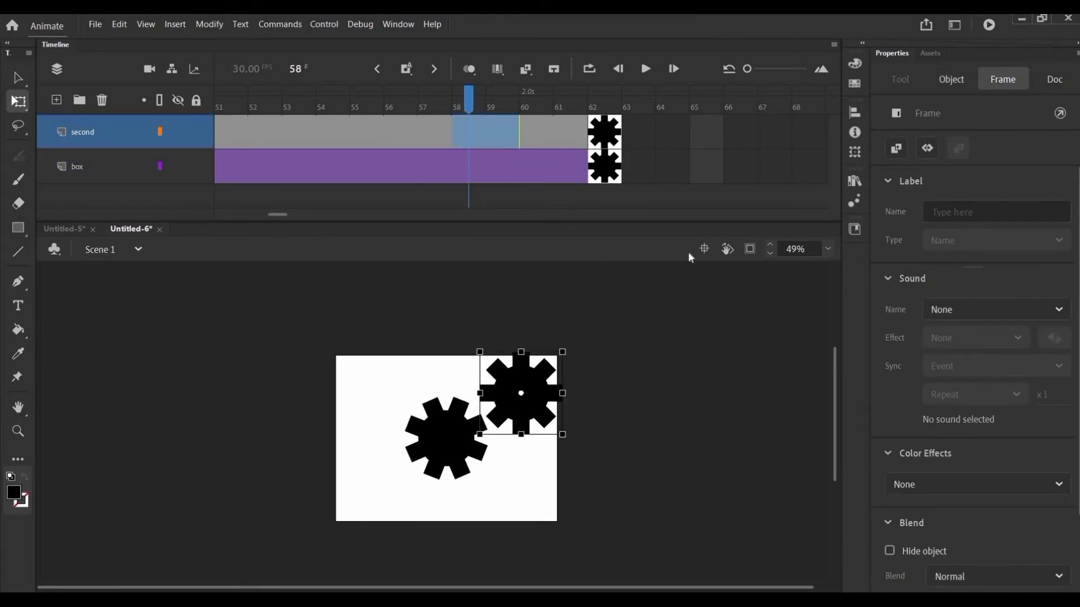
pyautogui.rightClick(508, 137)
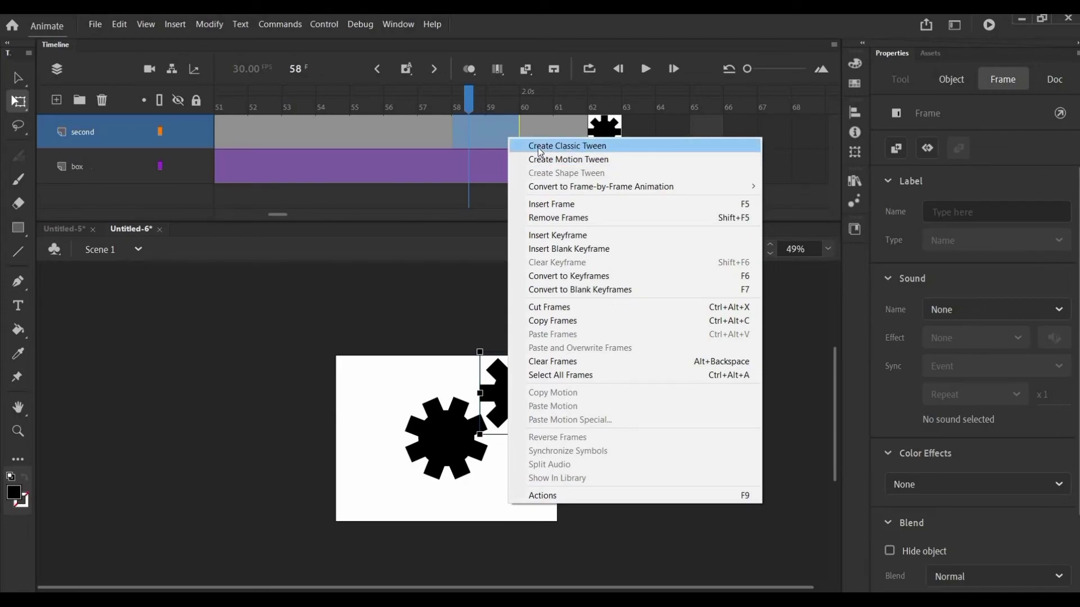
pyautogui.click(512, 146)
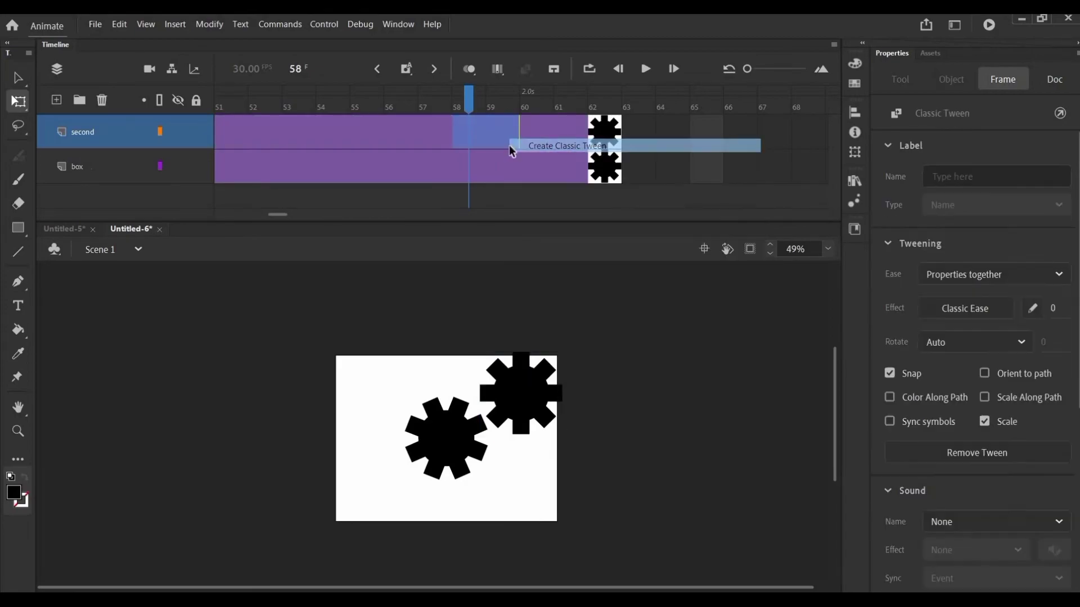
pyautogui.click(1022, 342)
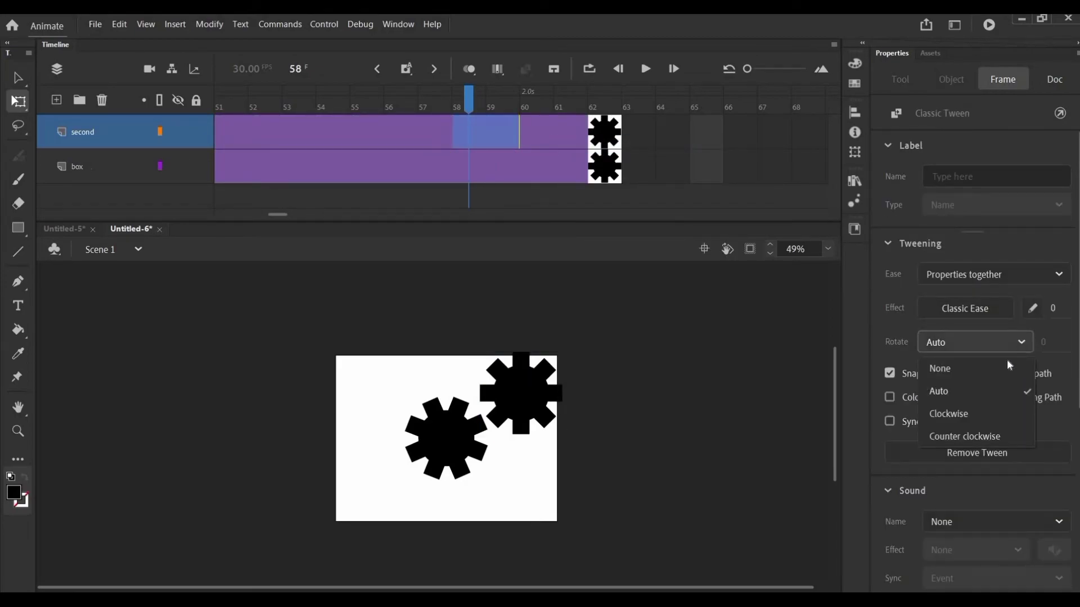
pyautogui.click(982, 437)
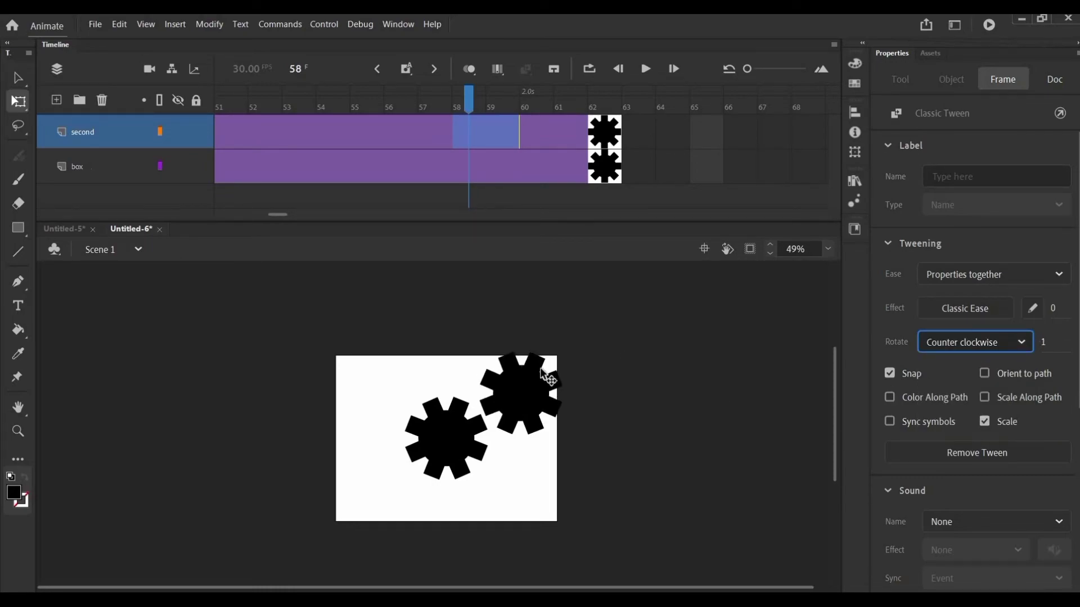
# Test the movie to watch the two meshing gears rotate, and close the preview
pyautogui.moveTo(302, 215); pyautogui.dragTo(159, 215)
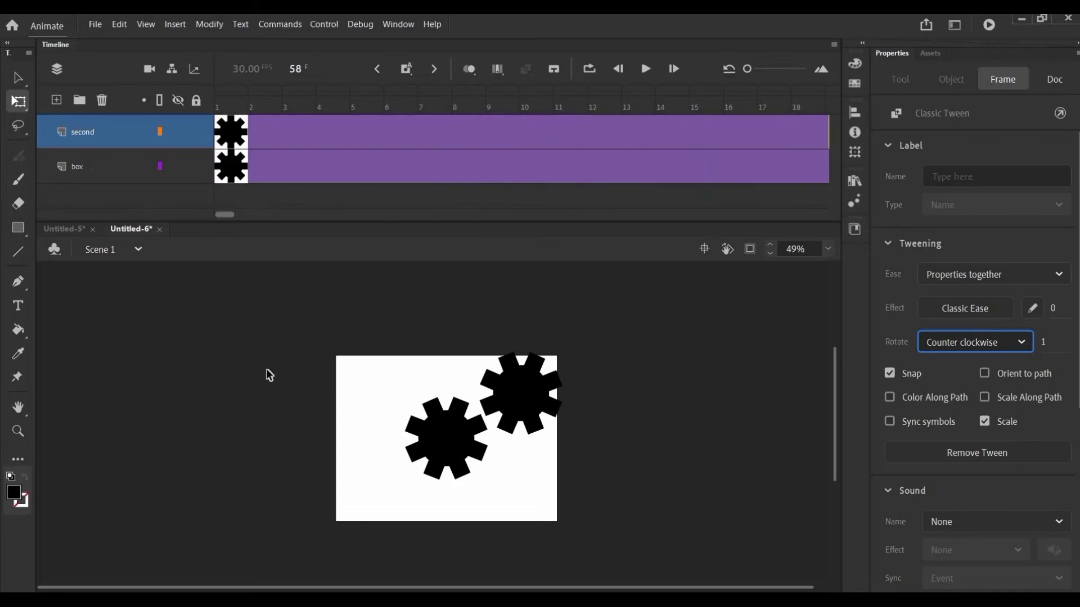
pyautogui.click(285, 382)
pyautogui.hotkey('ctrl', 'Return')
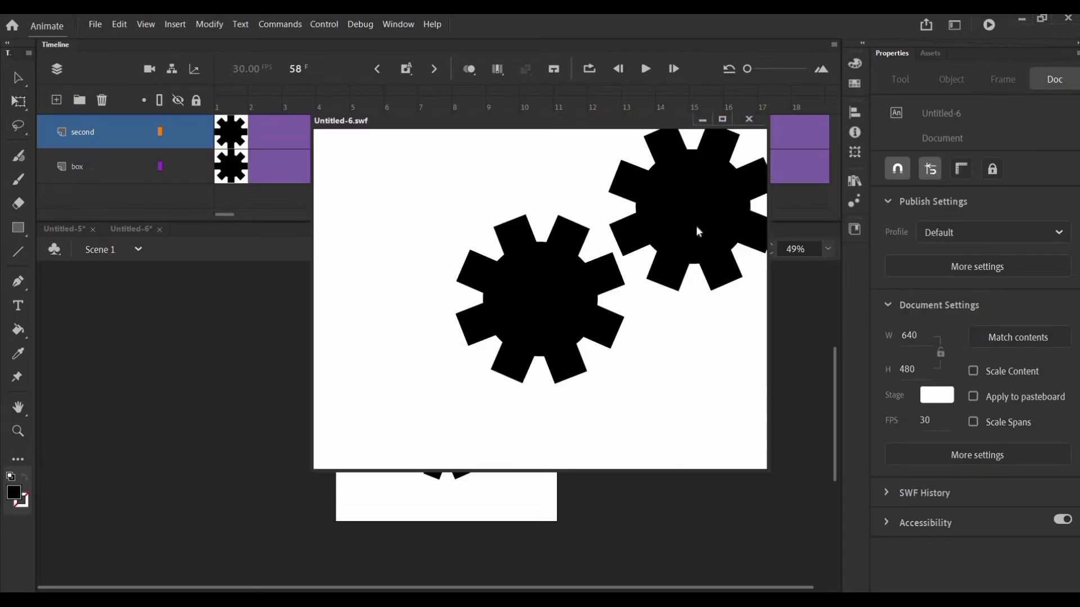
pyautogui.click(749, 120)
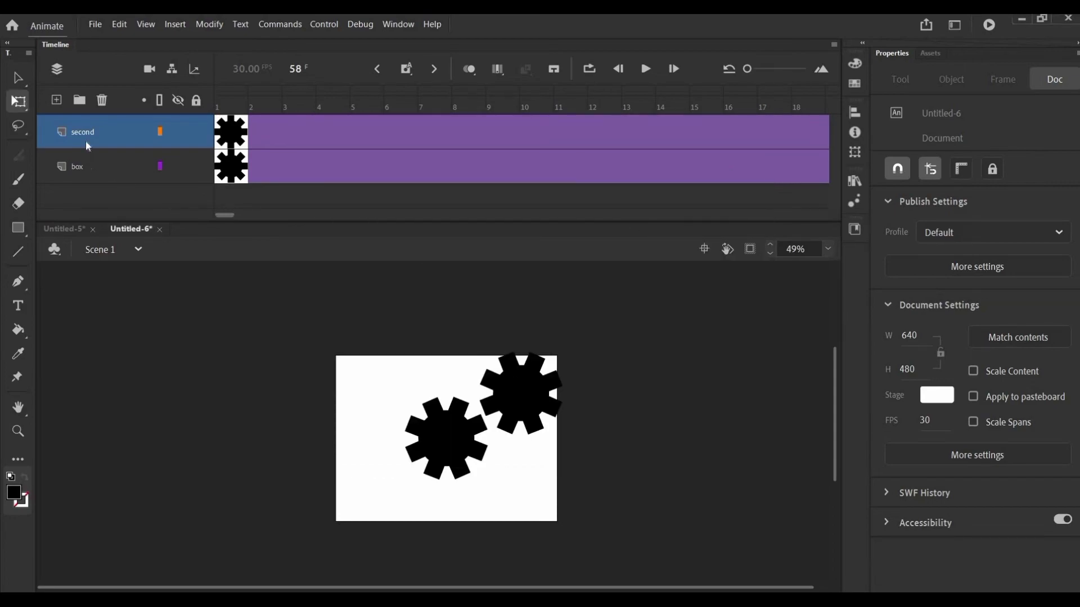
# Add a new layer above the second layer and copy the second layer's gear from frame 1
pyautogui.click(56, 100)
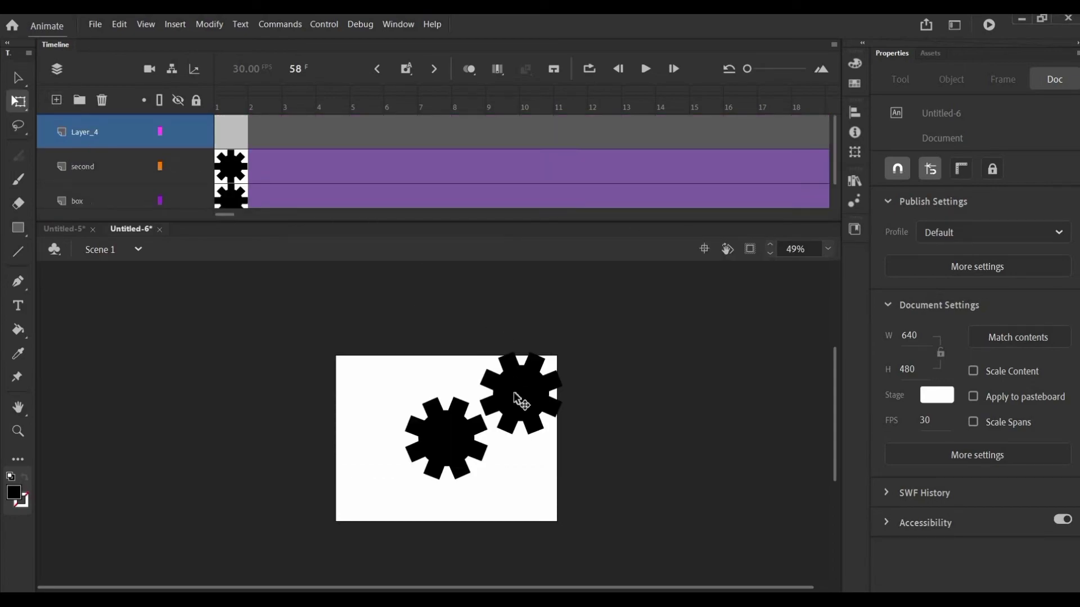
pyautogui.click(101, 181)
pyautogui.click(540, 416)
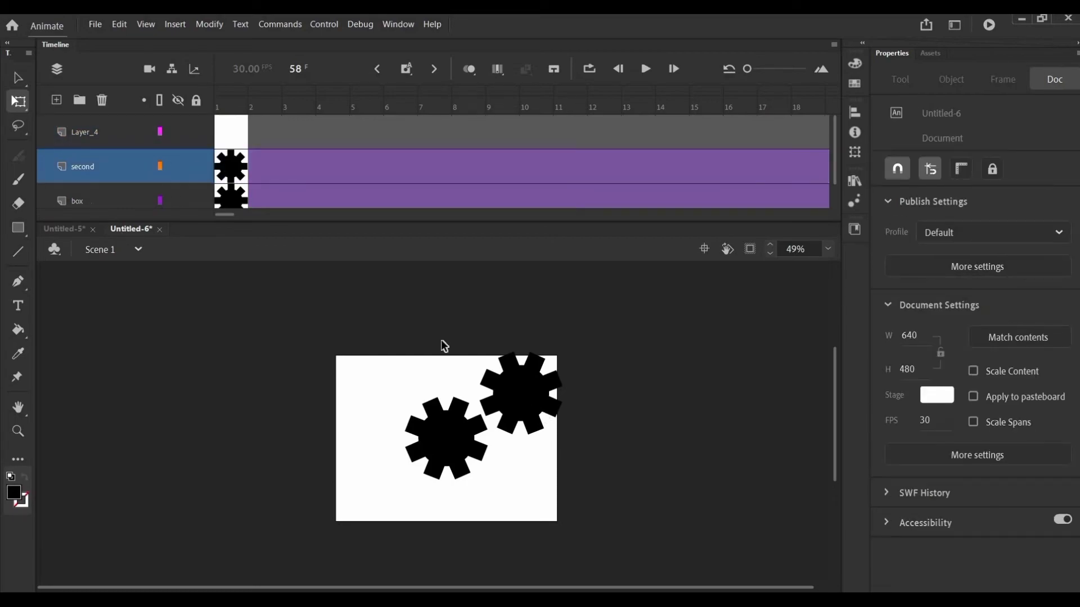
pyautogui.click(239, 167)
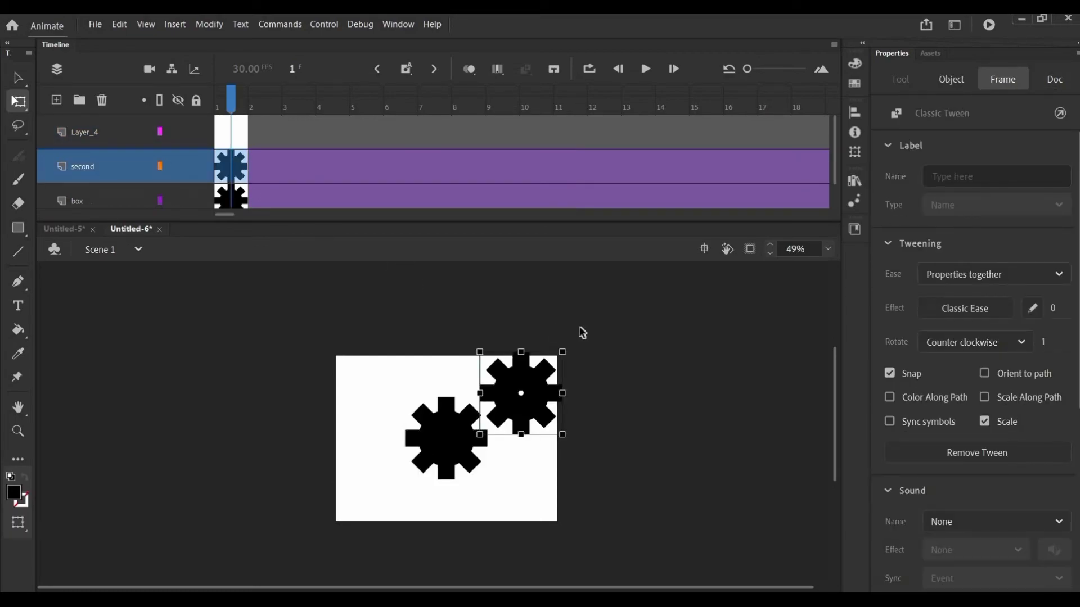
pyautogui.rightClick(534, 399)
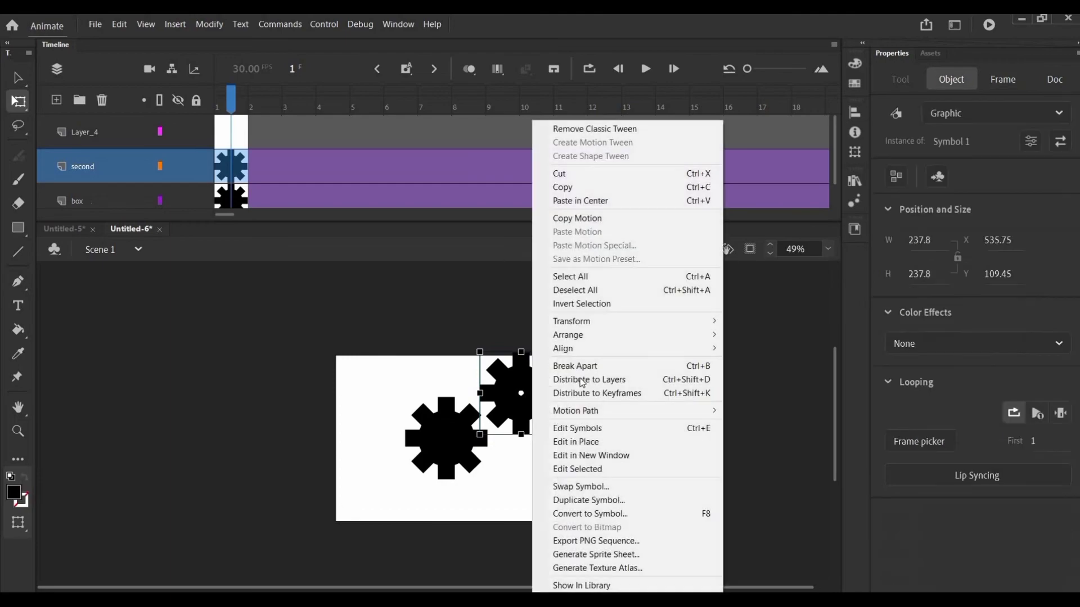
pyautogui.click(628, 189)
# Paste the gear in place on the new layer and move it to about X 107, Y 361, meshing with the middle gear's lower-left teeth
pyautogui.click(117, 134)
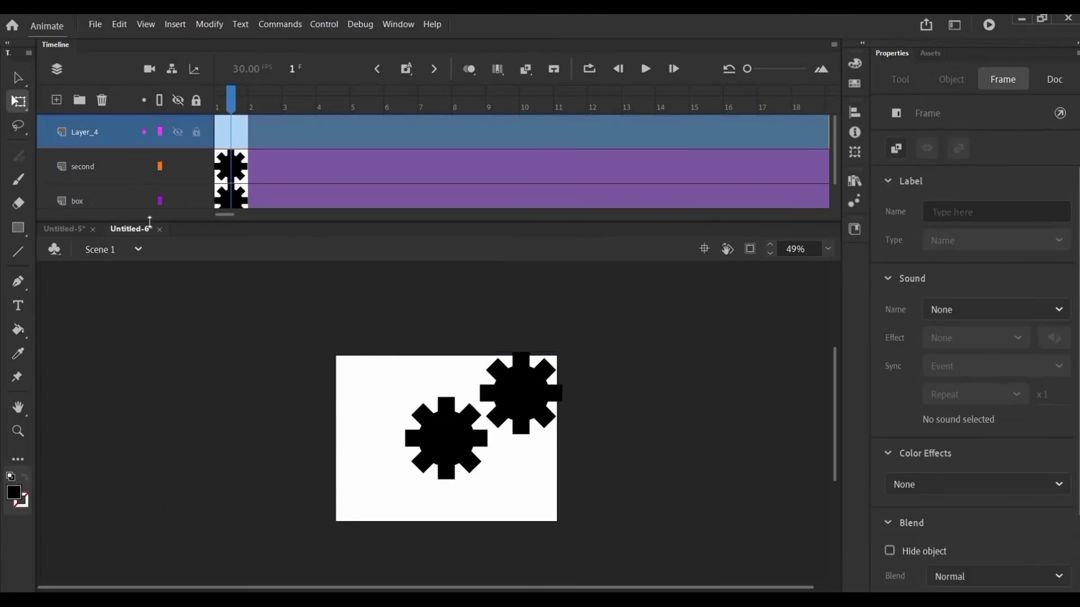
pyautogui.rightClick(428, 401)
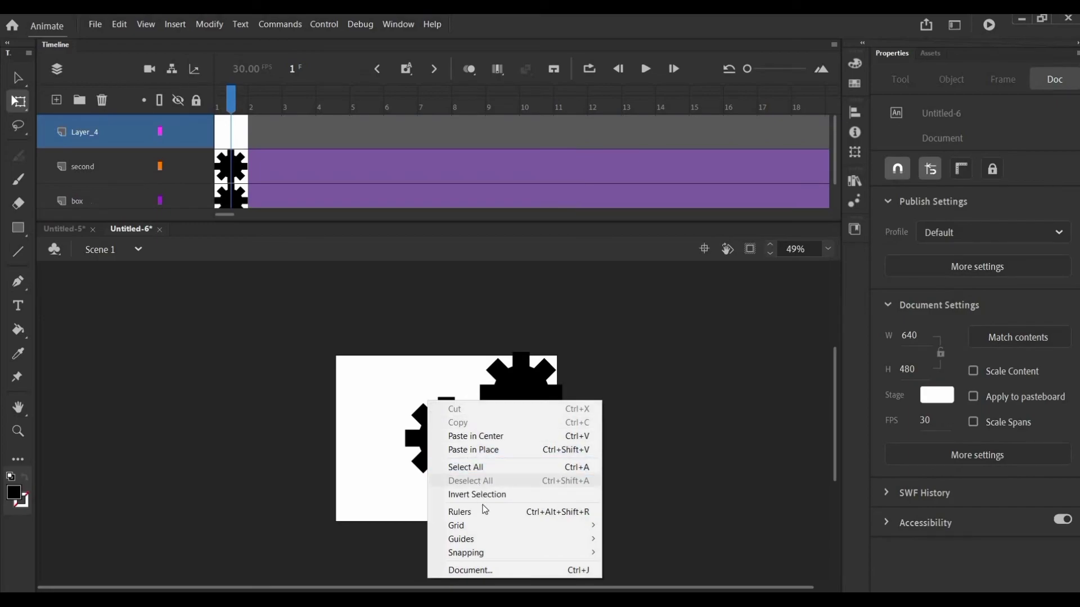
pyautogui.click(477, 449)
pyautogui.moveTo(526, 415); pyautogui.dragTo(377, 504)
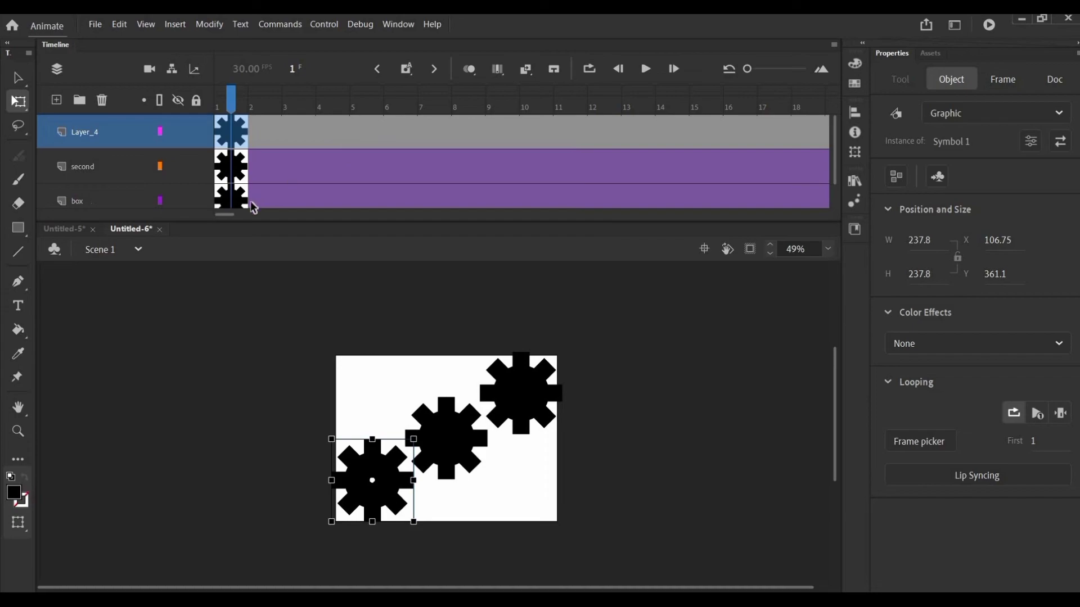
# Convert frame 62 of the third gear's layer to a keyframe, aligned with the other layers' final keyframes
pyautogui.moveTo(234, 216); pyautogui.dragTo(297, 219)
pyautogui.rightClick(544, 139)
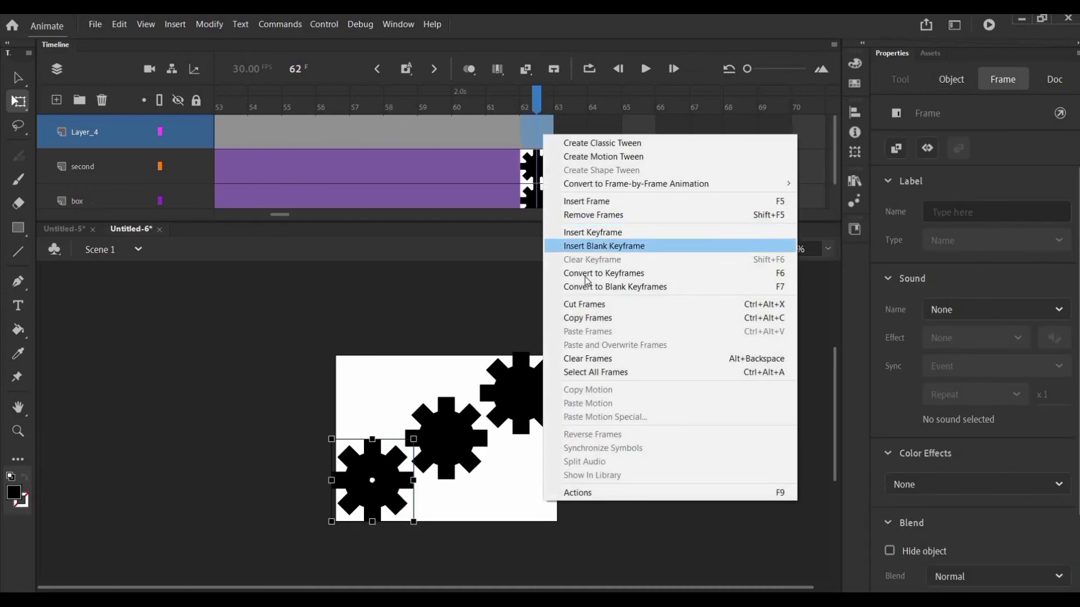
pyautogui.click(591, 273)
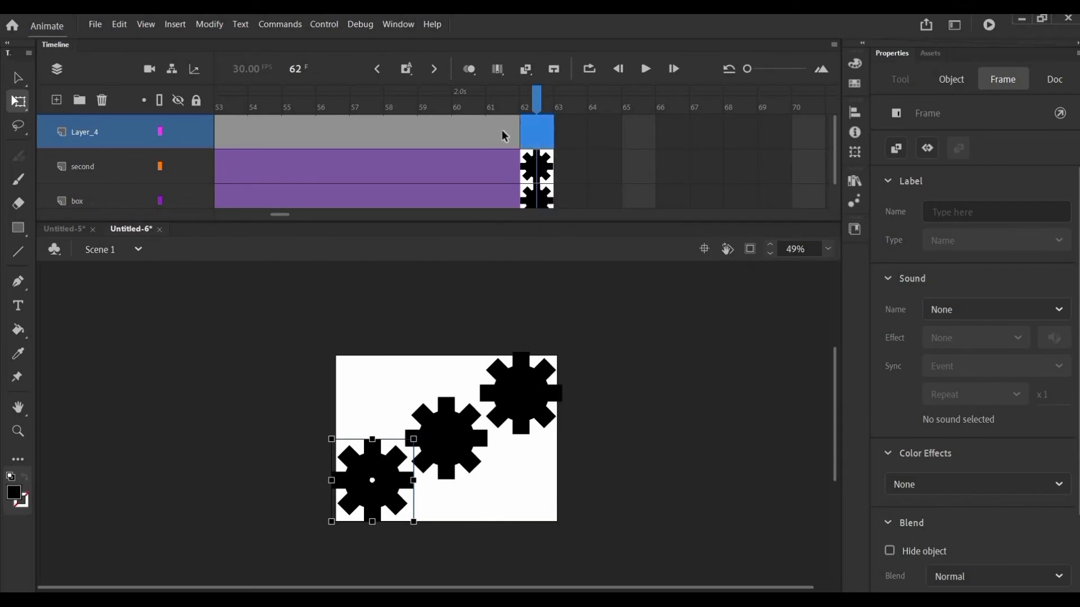
# Create a classic tween on the third gear's layer and set its rotation to counter clockwise
pyautogui.moveTo(472, 140); pyautogui.dragTo(454, 142)
pyautogui.rightClick(453, 141)
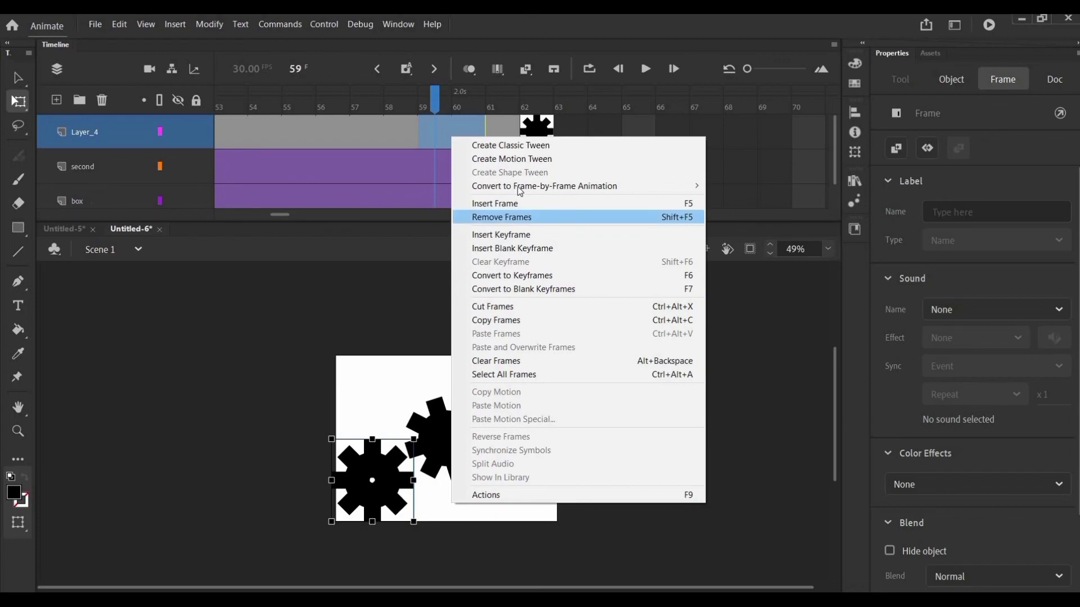
pyautogui.click(531, 147)
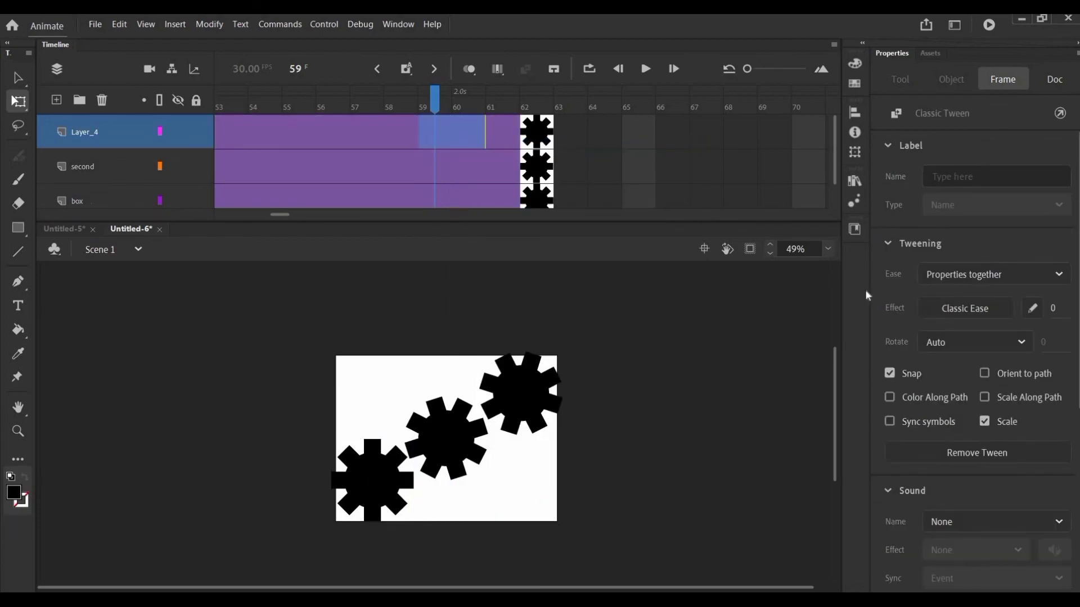
pyautogui.click(950, 345)
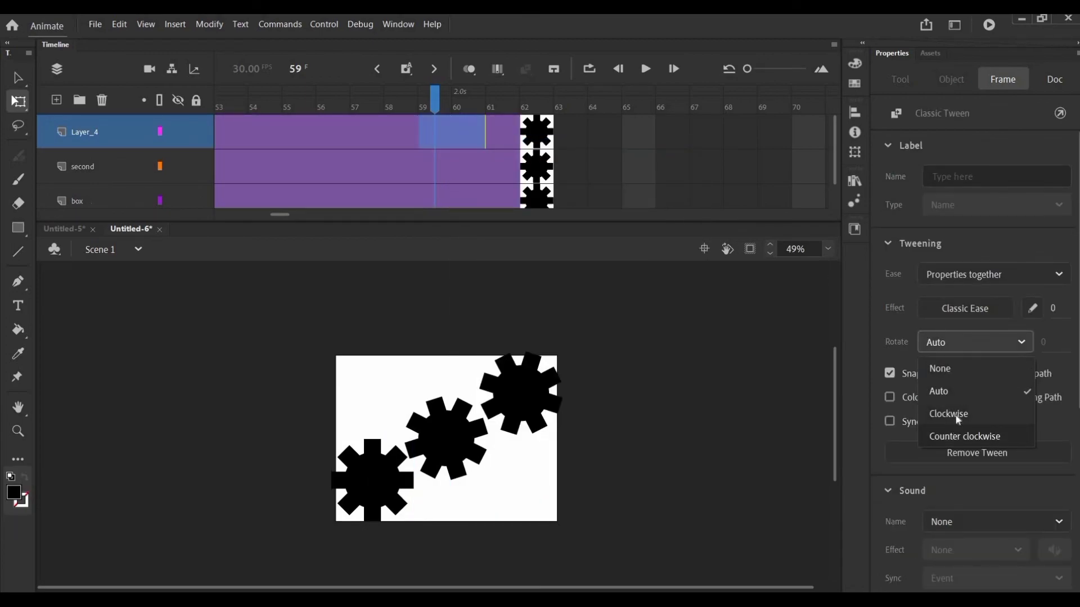
pyautogui.click(955, 436)
# Test the movie to watch all three gears turn together, and close the preview
pyautogui.click(550, 446)
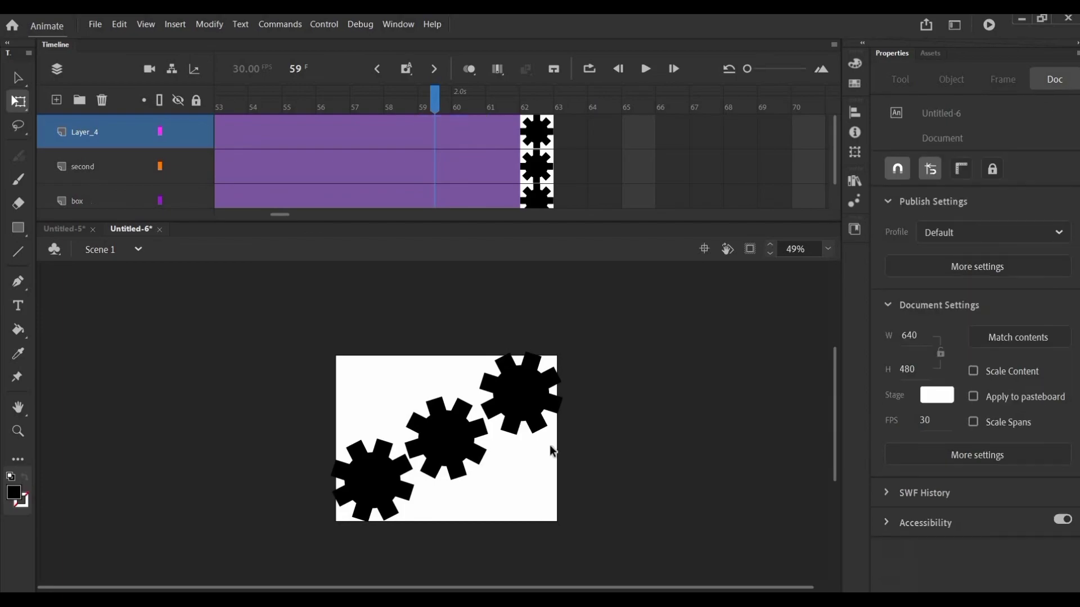
pyautogui.hotkey('ctrl', 'Return')
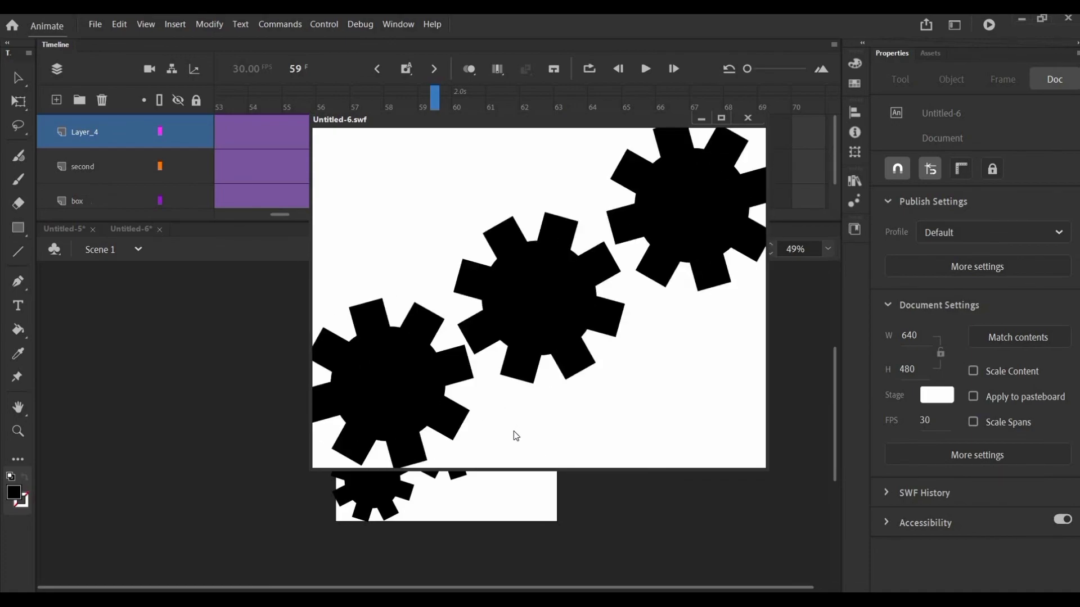
pyautogui.click(747, 118)
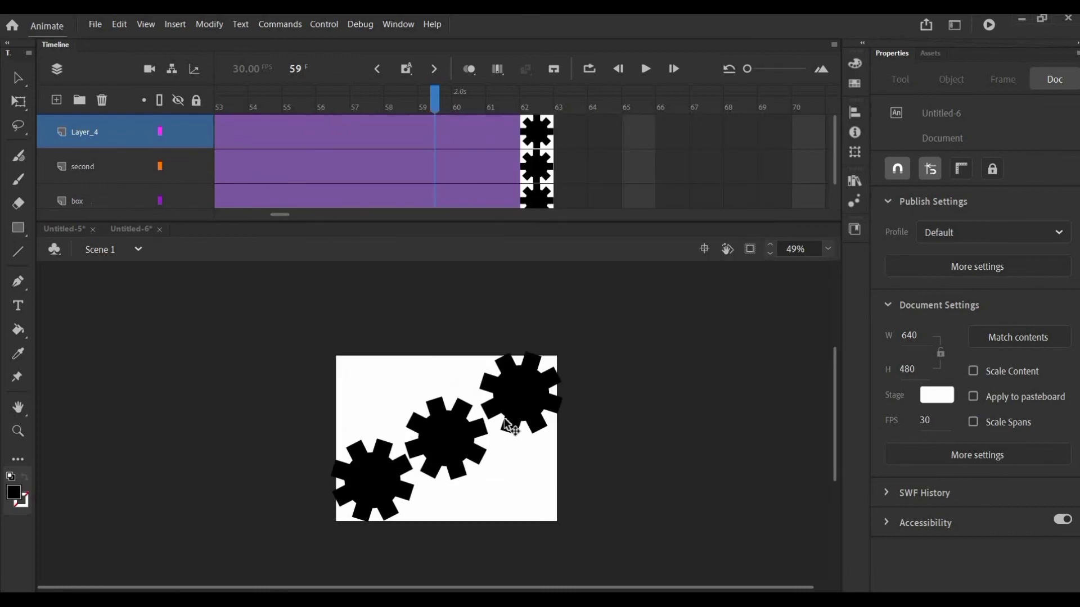
pyautogui.press('q')
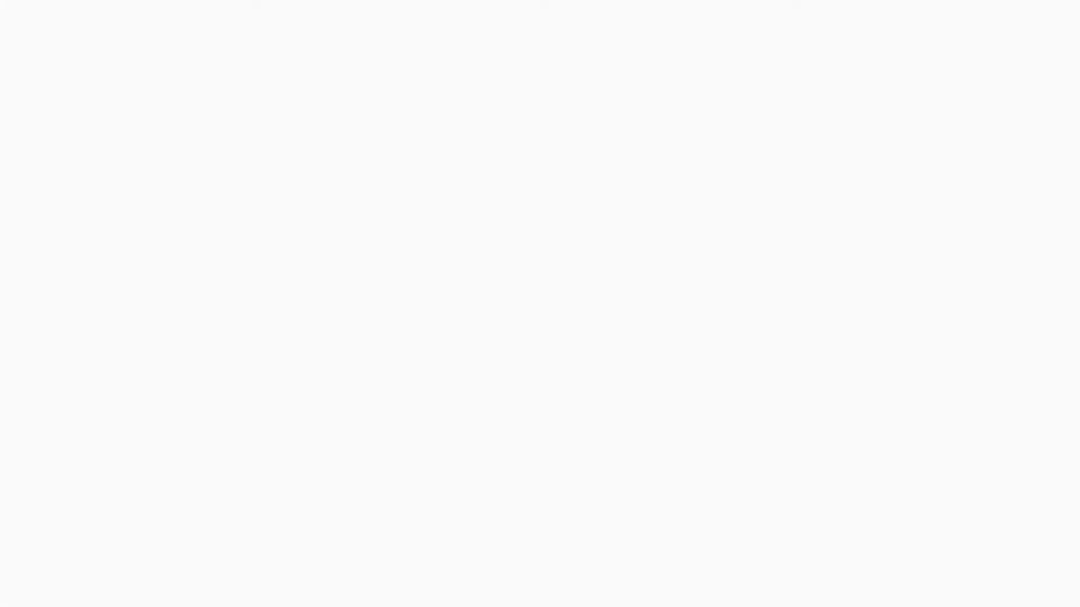